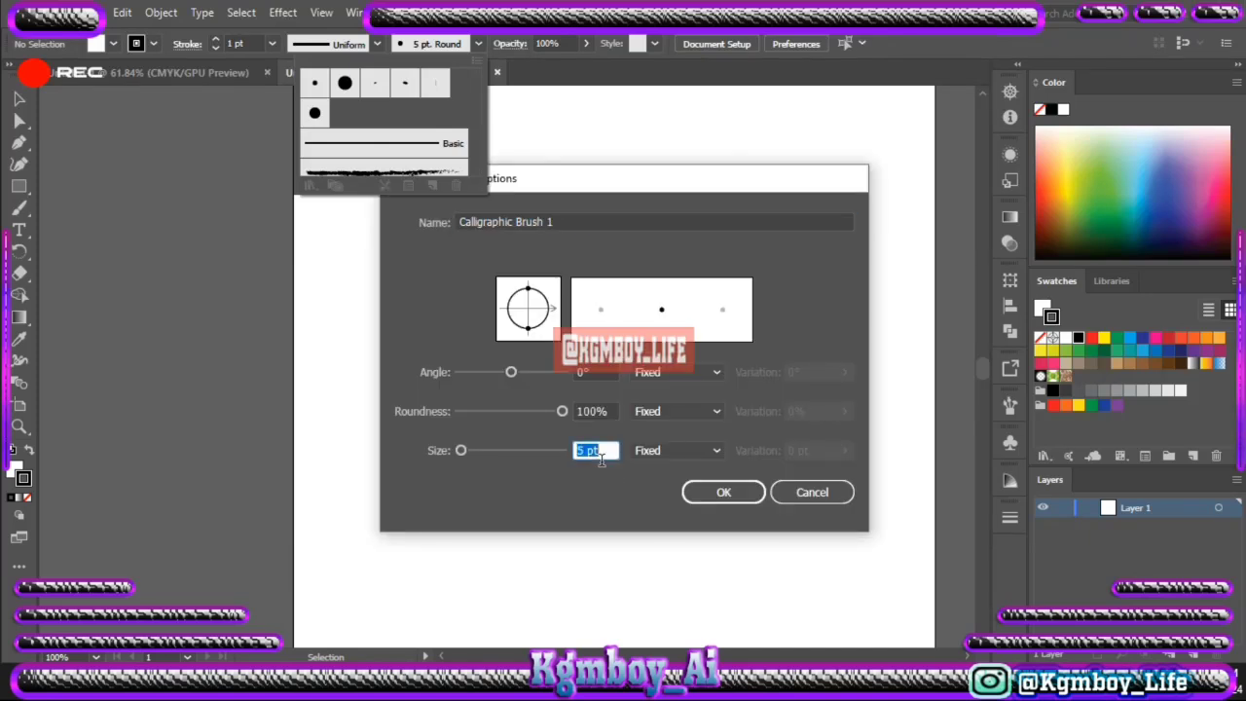
Step: Confirm the 5 pt calligraphic brush with a magenta stroke, and close the other document
text(3)
click(721, 490)
click(1155, 337)
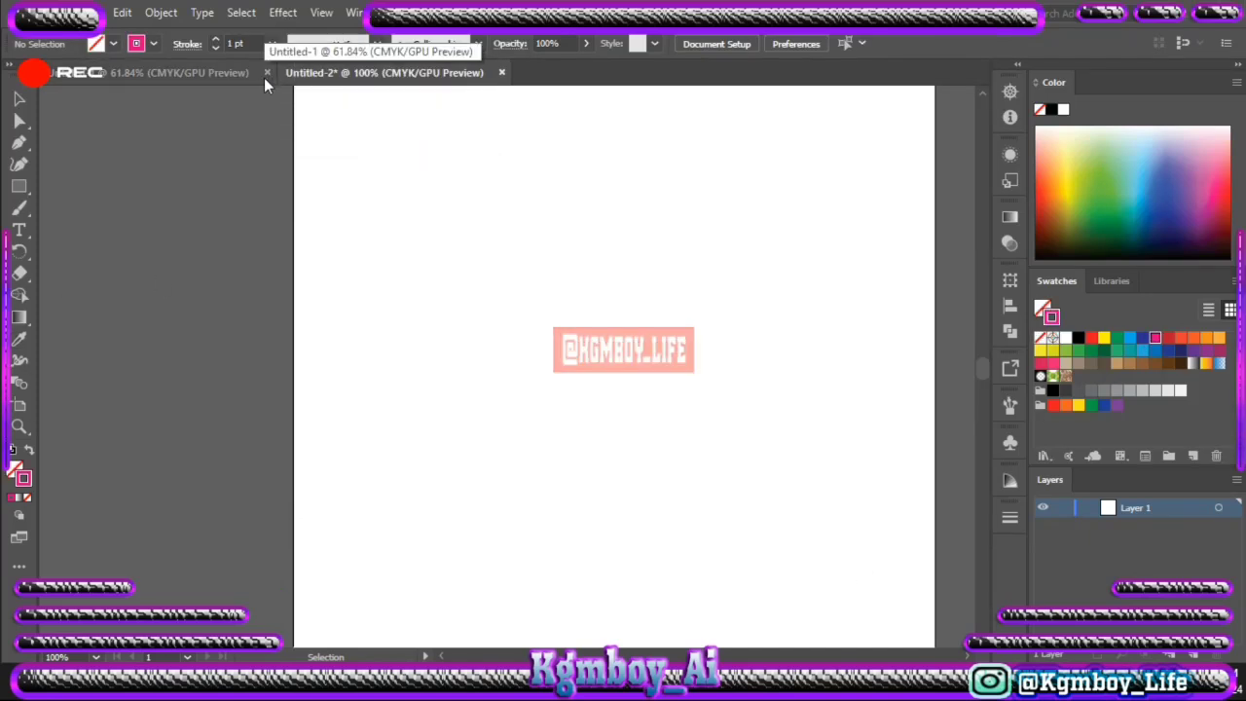
click(267, 72)
Step: Paint a faint pink circle for the rabbit's head with the Paintbrush
key(b)
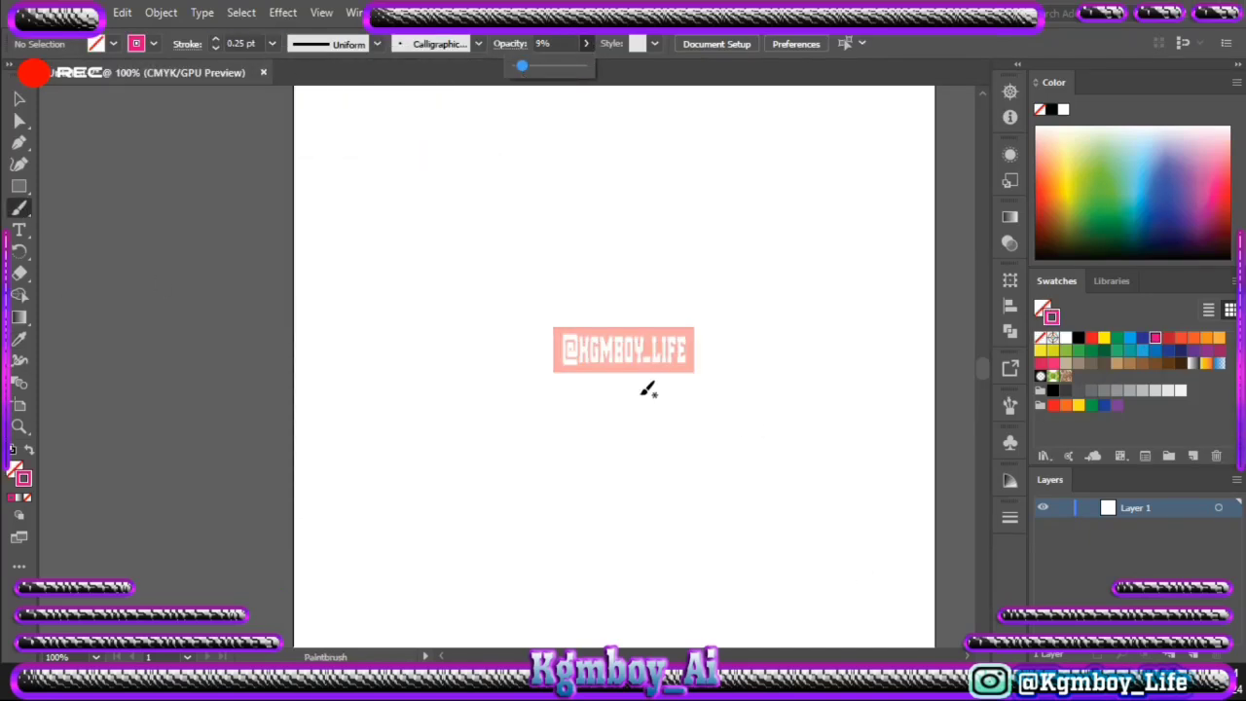
drag(638, 386, 651, 394)
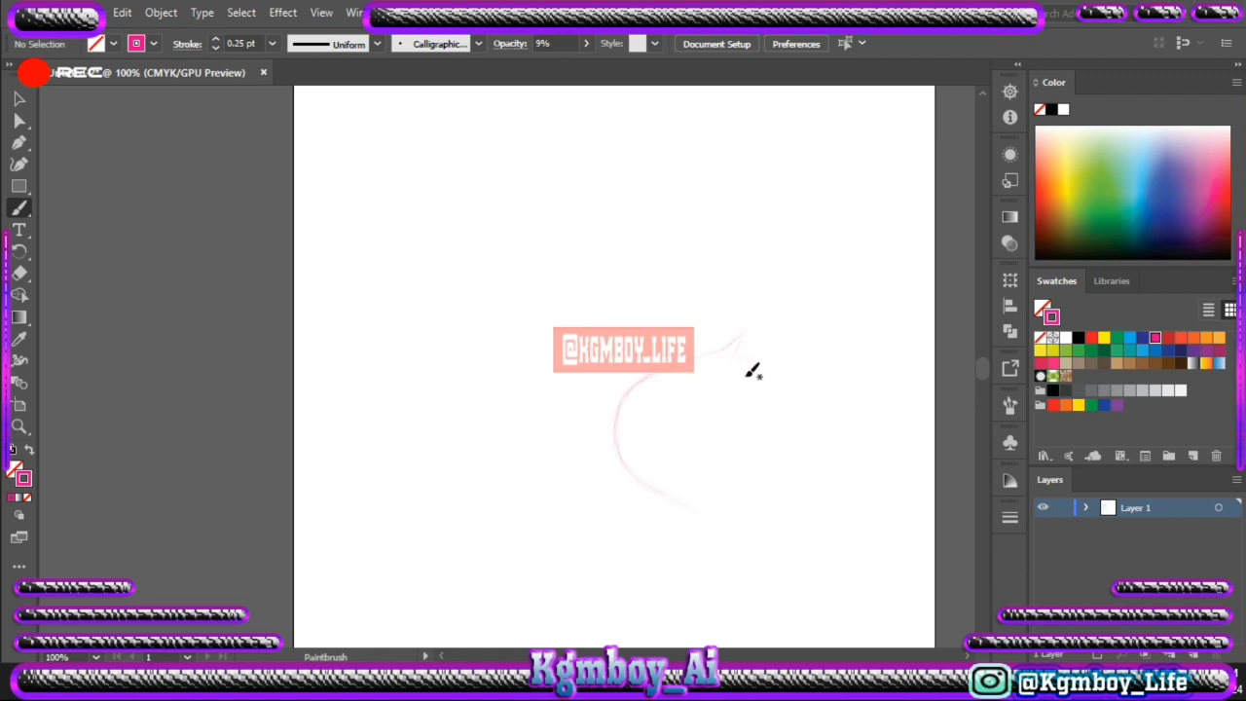
mouse_move(748, 377)
mouse_down()
mouse_move(784, 413)
mouse_move(778, 454)
mouse_up()
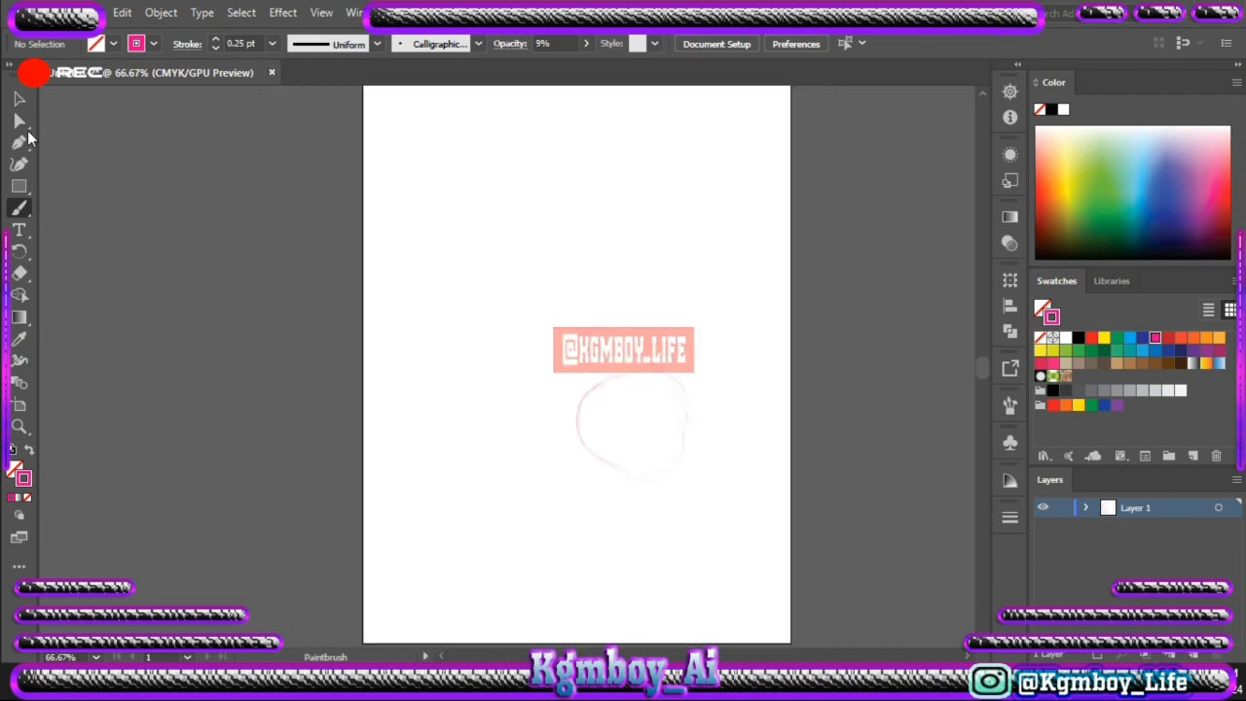
Step: Move and reshape the faint head circle up and to the right
key(v)
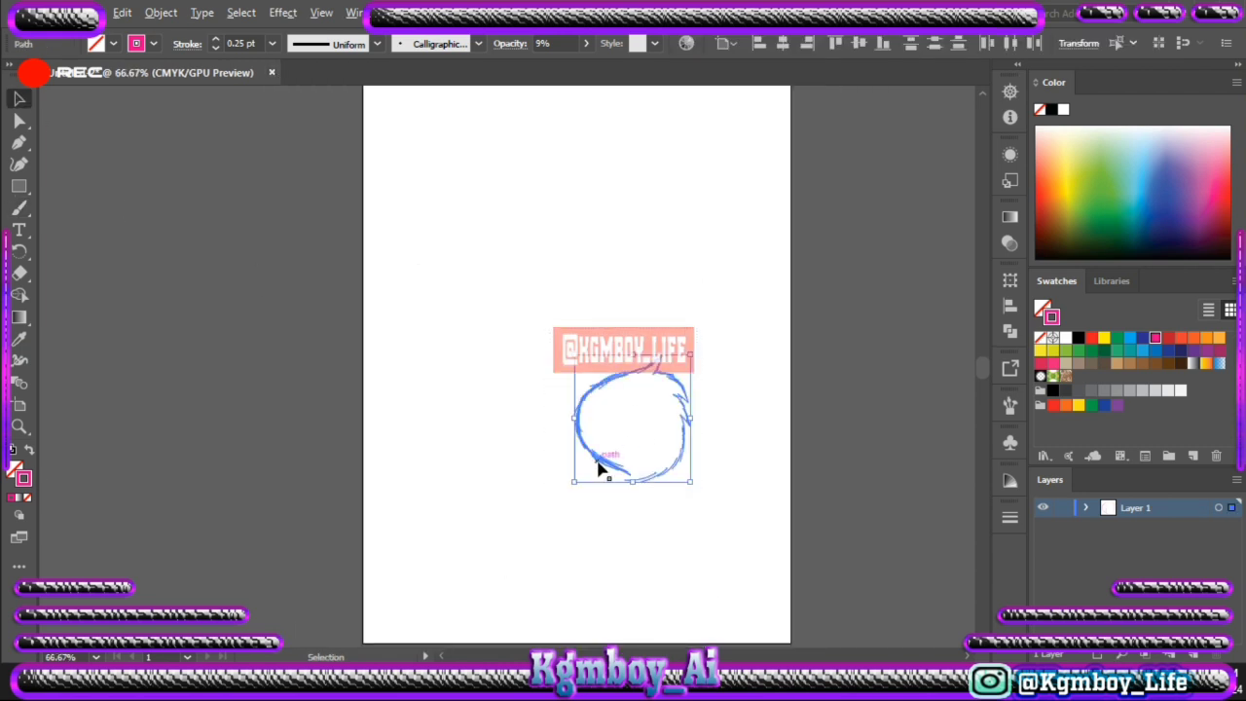
drag(598, 473, 608, 533)
key(b)
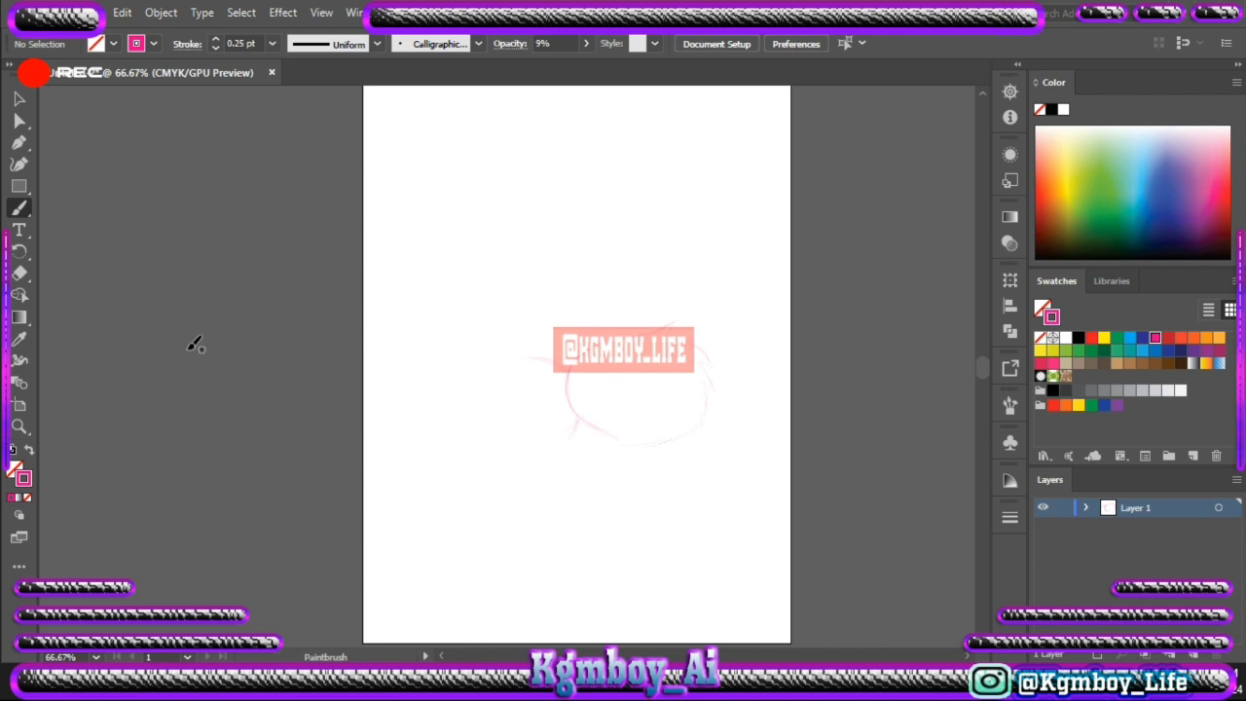
key(v)
key(b)
Step: Sketch the head's left side and the lines below it, and stretch the right-side stroke downward
drag(461, 393, 505, 410)
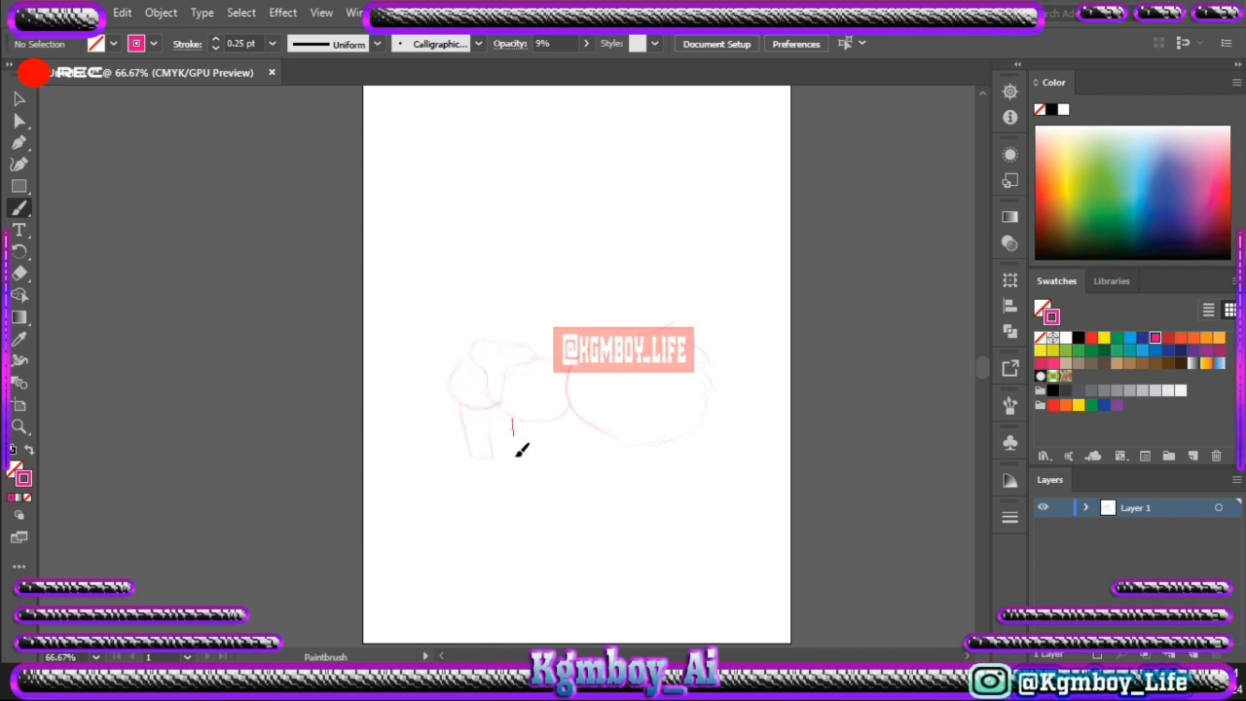
drag(592, 440, 561, 487)
drag(479, 467, 527, 507)
key(v)
mouse_move(737, 292)
mouse_down()
mouse_move(647, 458)
mouse_move(682, 495)
mouse_up()
key(m)
key(b)
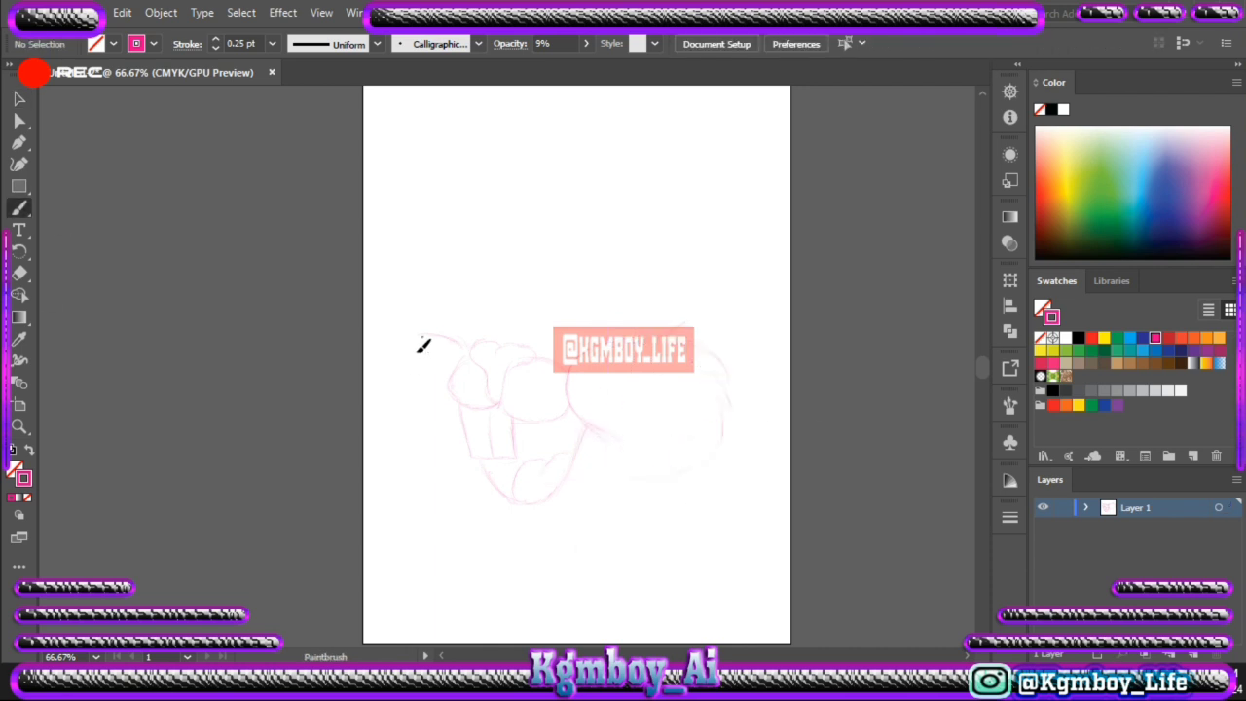
Step: Sketch the head's bottom contour, upper right, raised ear and left edge, then select everything
drag(400, 371, 376, 410)
mouse_move(458, 494)
mouse_down()
mouse_move(506, 543)
mouse_move(733, 503)
mouse_move(754, 494)
mouse_move(780, 407)
mouse_move(768, 386)
mouse_up()
mouse_move(730, 328)
mouse_down()
mouse_move(715, 306)
mouse_move(744, 292)
mouse_move(687, 245)
mouse_move(698, 205)
mouse_move(711, 211)
mouse_move(667, 133)
mouse_move(586, 193)
mouse_up()
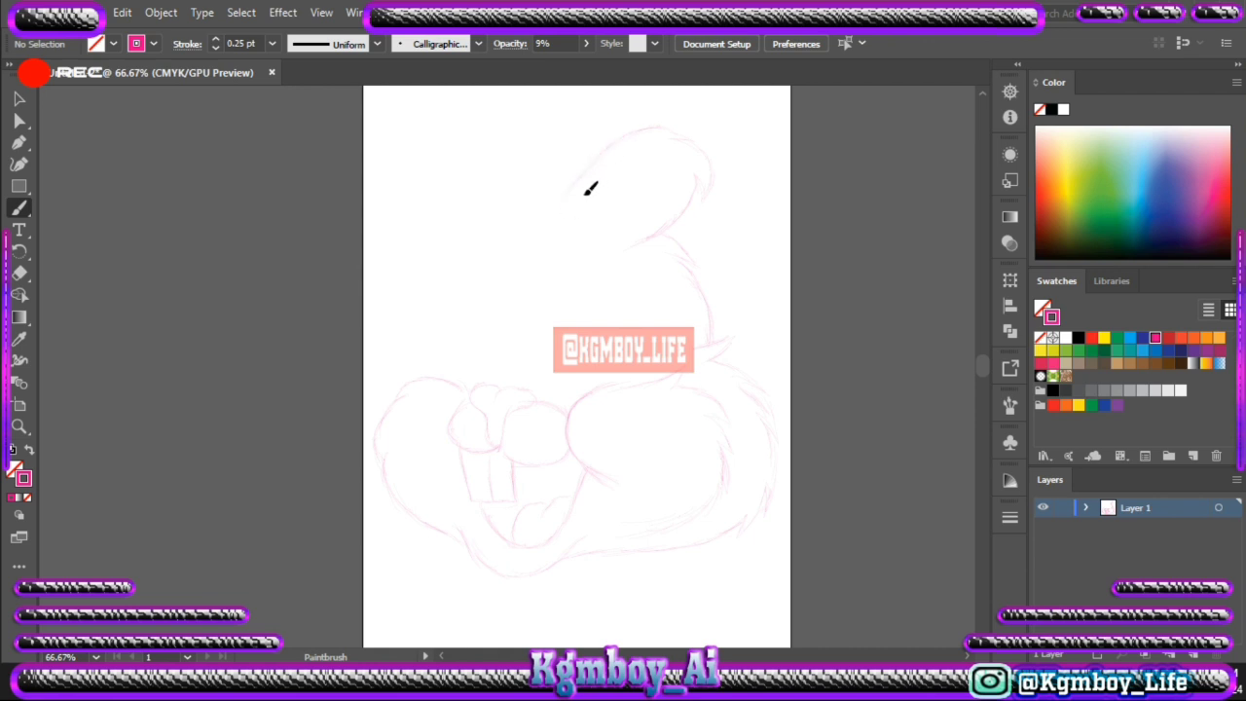
drag(584, 263, 631, 182)
drag(397, 345, 391, 251)
click(18, 100)
key(ctrl+a)
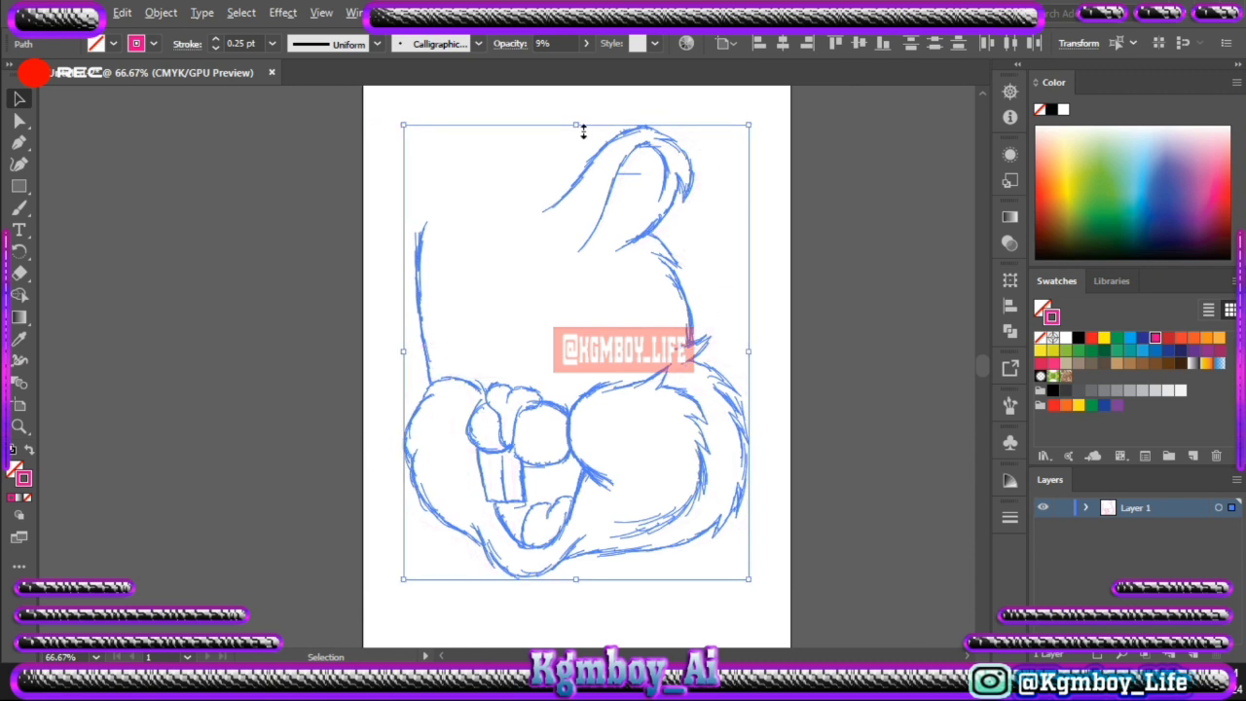
Step: Nudge the whole sketch slightly down the page and deselect it
drag(550, 469, 547, 481)
key(ctrl+shift+a)
key(b)
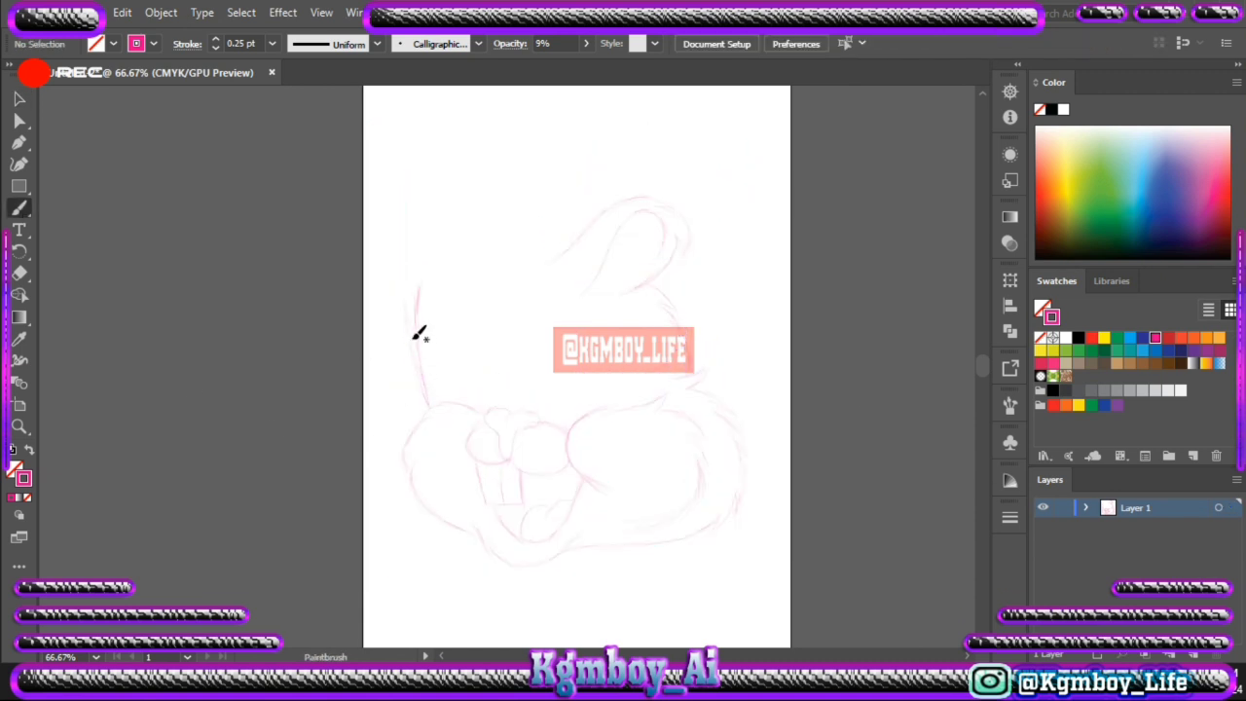
scroll(495, 166, up, 1)
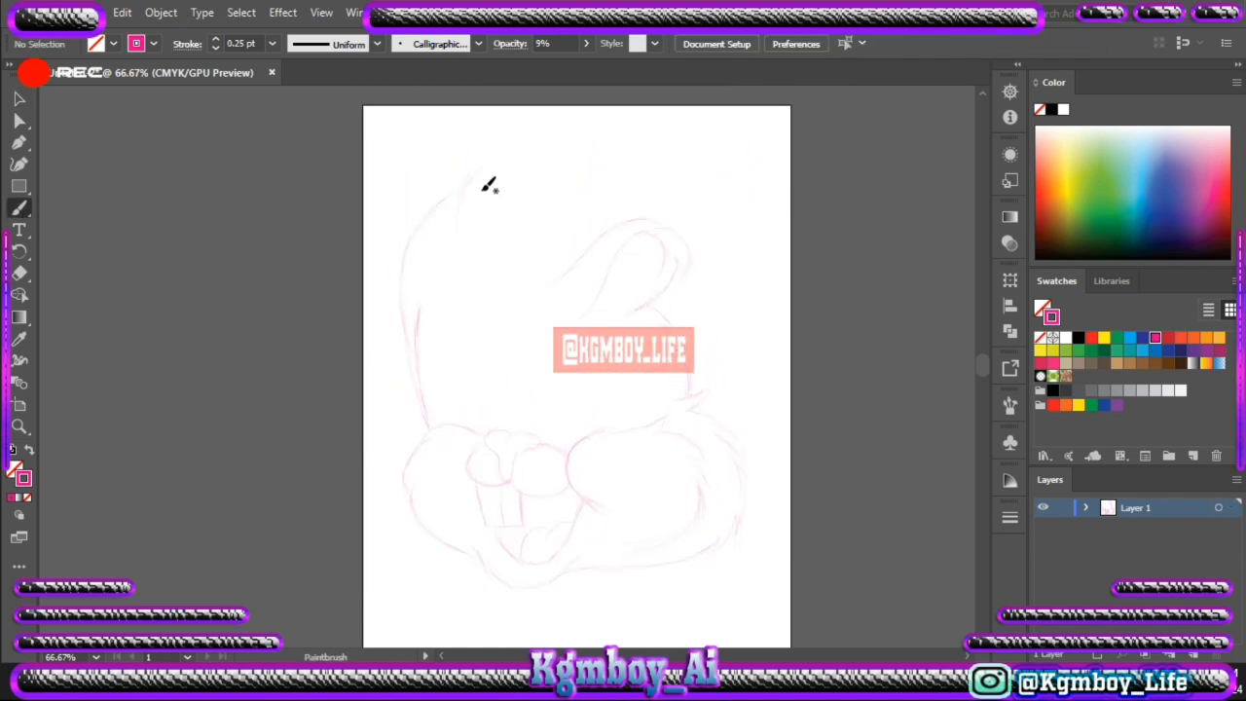
Step: Sketch the backwards cap around the head and the eye strokes
drag(650, 172, 658, 193)
drag(700, 285, 698, 385)
drag(468, 367, 490, 336)
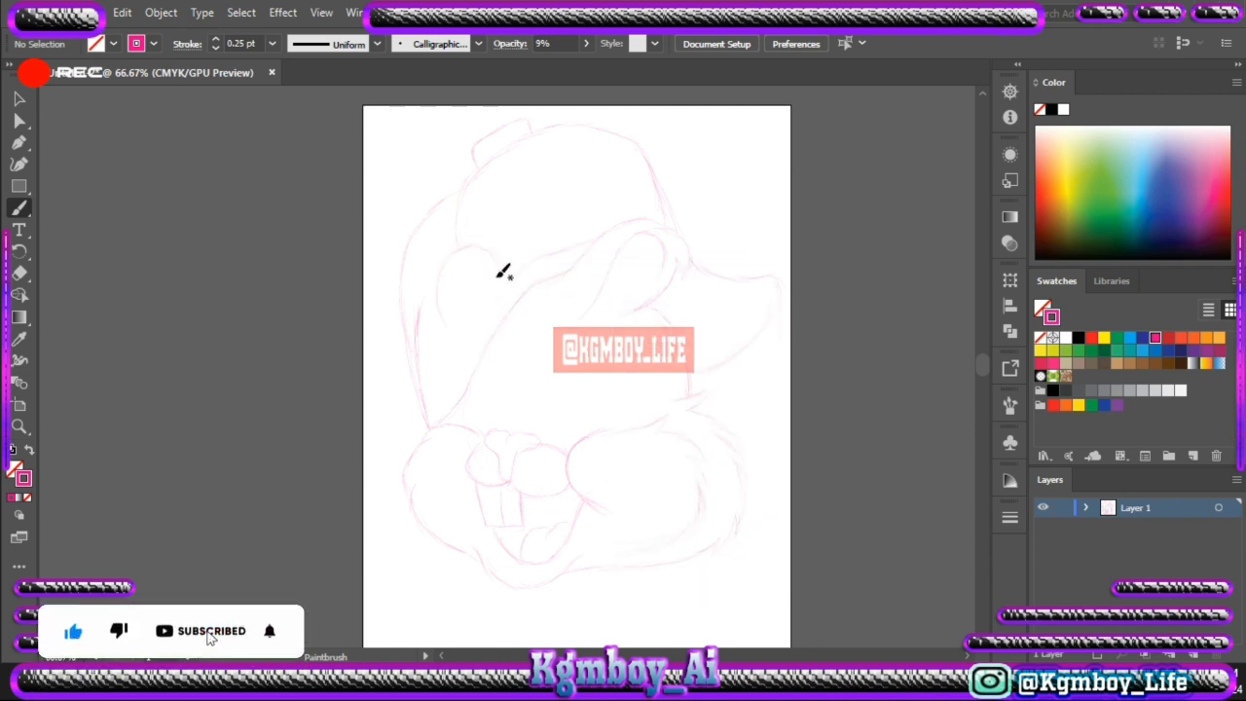
drag(490, 300, 477, 334)
Step: Select and deselect the sketch strokes, then raise the brush opacity to 44%
key(v)
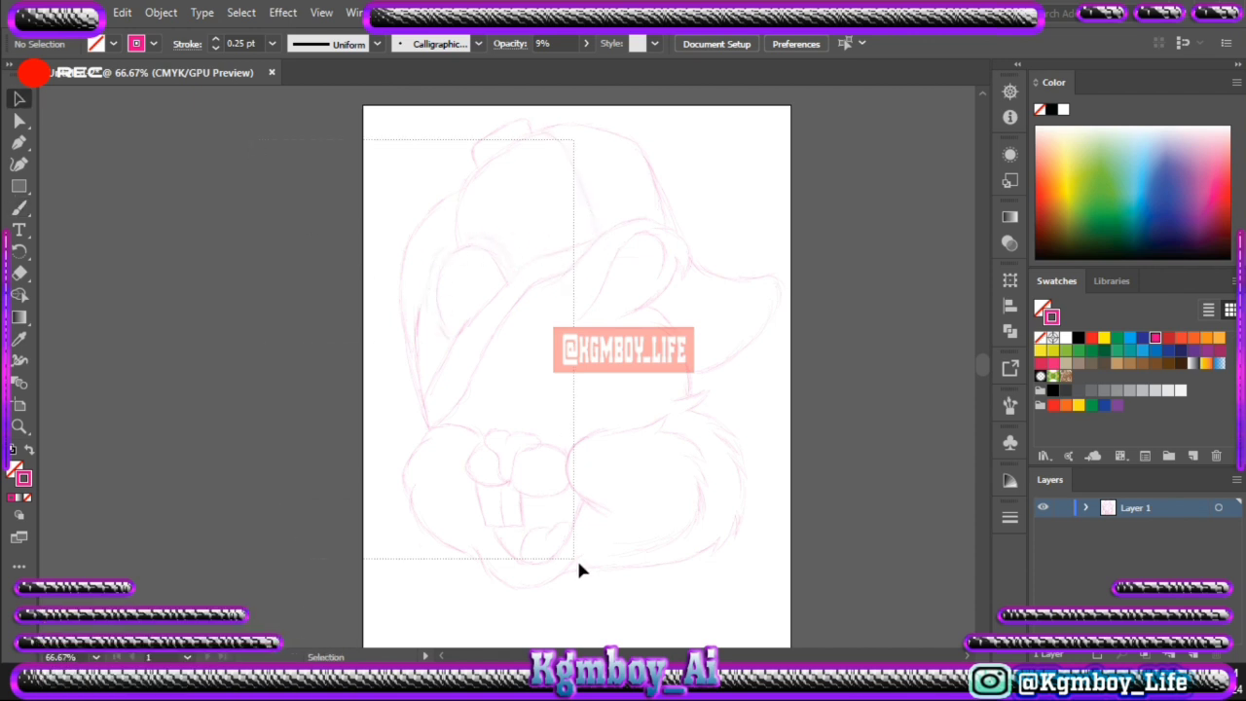
drag(399, 138, 581, 572)
click(228, 320)
key(b)
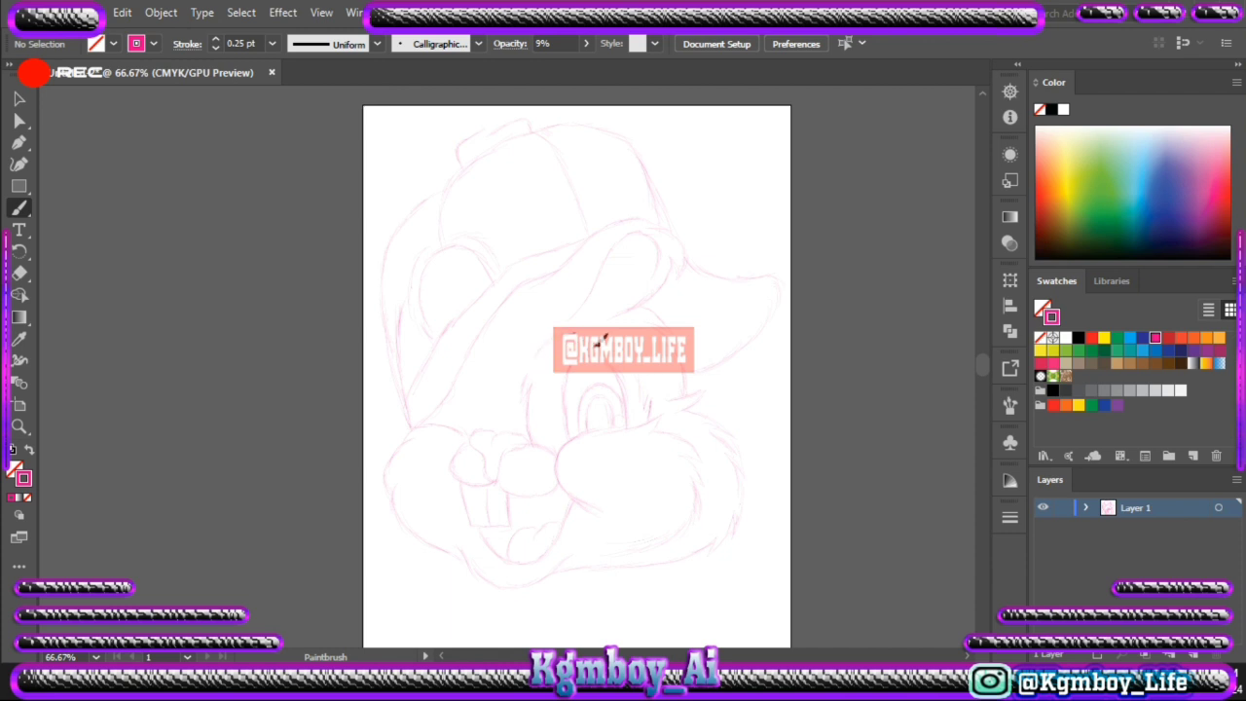
click(586, 43)
drag(521, 65, 543, 67)
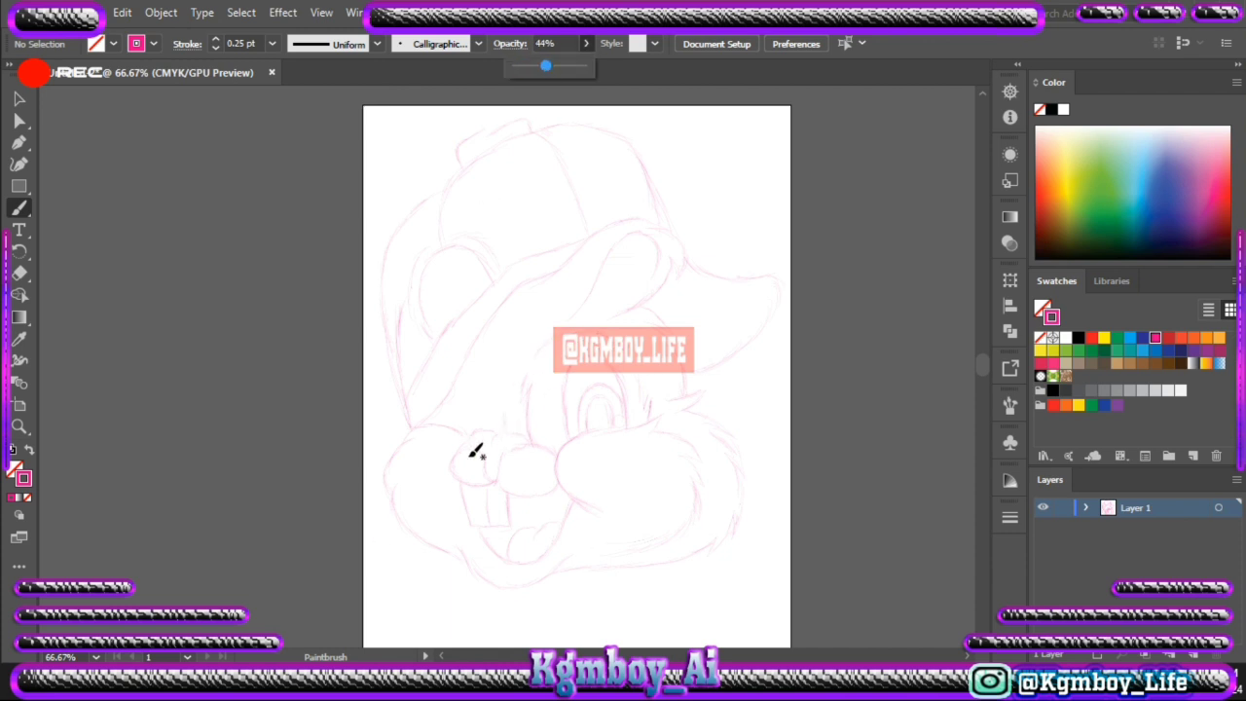
Step: Ink bolder pink lines for the paw, nose, teeth, mouth and right cheek fur
mouse_move(466, 435)
mouse_down()
mouse_move(471, 563)
mouse_move(570, 560)
mouse_up()
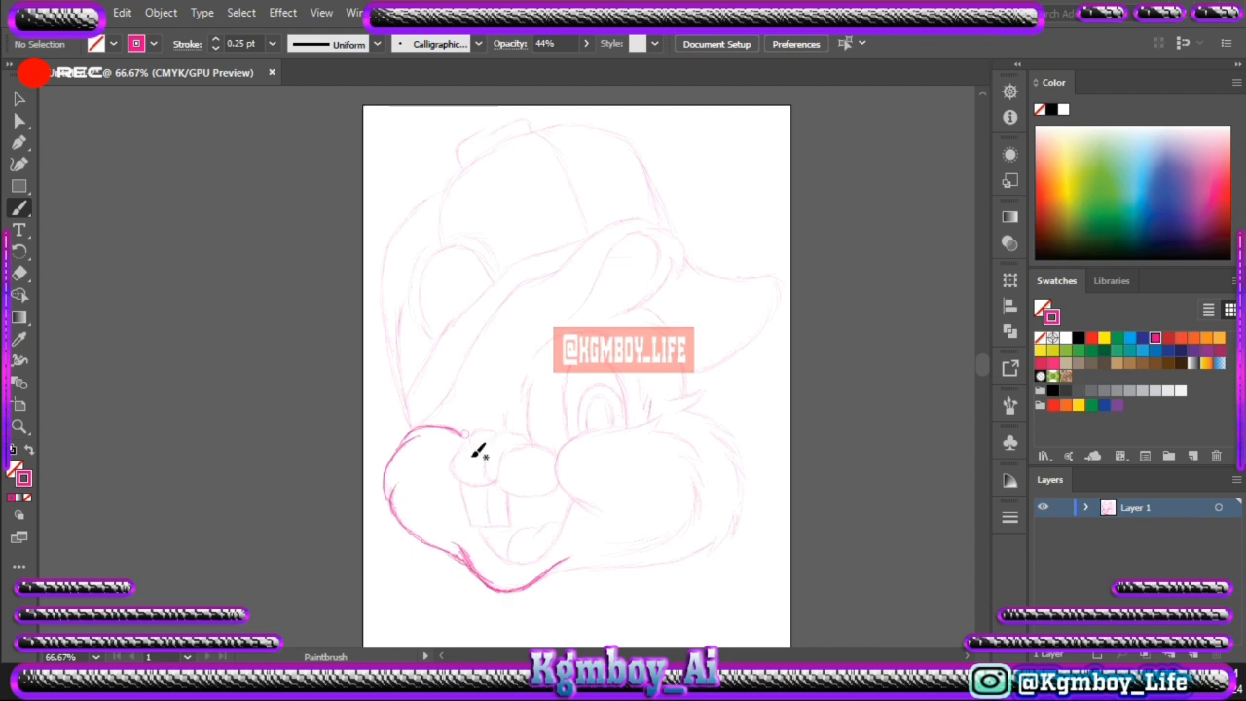
mouse_move(477, 450)
mouse_down()
mouse_move(473, 488)
mouse_move(498, 451)
mouse_move(527, 452)
mouse_move(468, 490)
mouse_move(484, 506)
mouse_move(555, 486)
mouse_up()
mouse_move(662, 423)
mouse_down()
mouse_move(580, 451)
mouse_move(575, 502)
mouse_up()
mouse_move(653, 434)
mouse_down()
mouse_move(666, 419)
mouse_move(693, 450)
mouse_move(700, 506)
mouse_move(662, 551)
mouse_move(496, 548)
mouse_up()
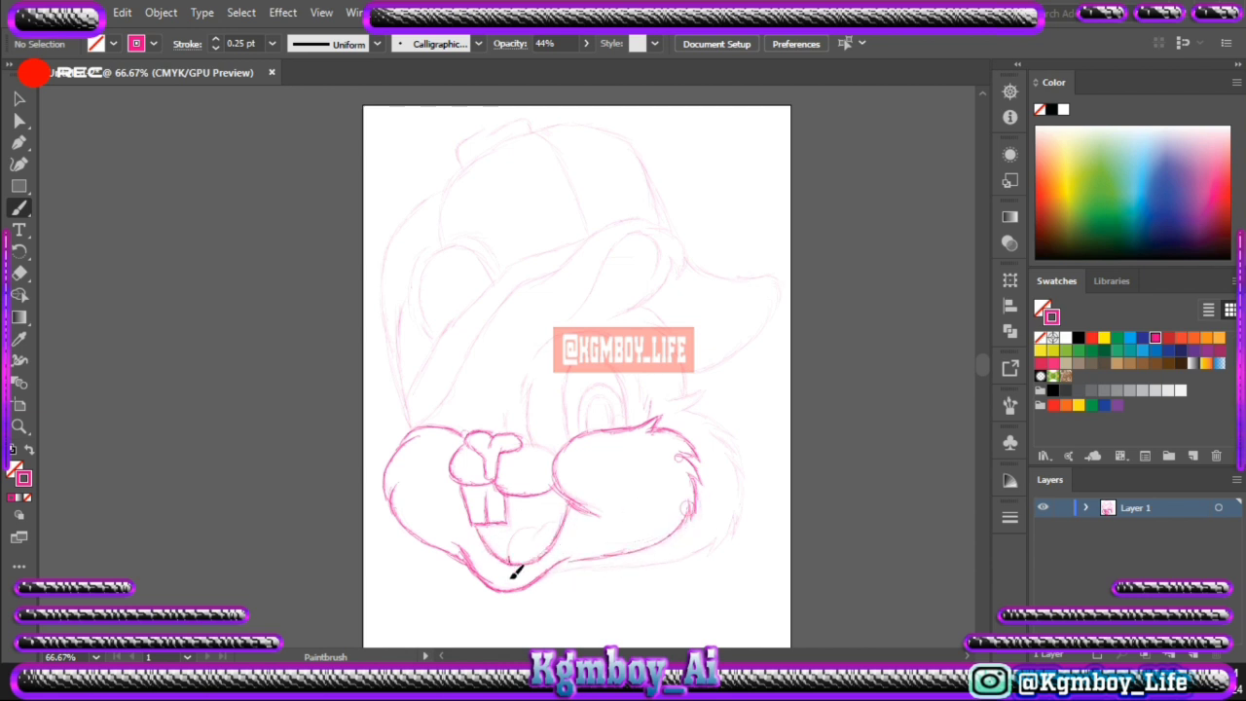
right_click(826, 358)
key(Escape)
mouse_move(515, 573)
mouse_down()
mouse_move(556, 523)
mouse_move(537, 547)
mouse_move(620, 574)
mouse_move(740, 535)
mouse_move(746, 470)
mouse_move(682, 397)
mouse_up()
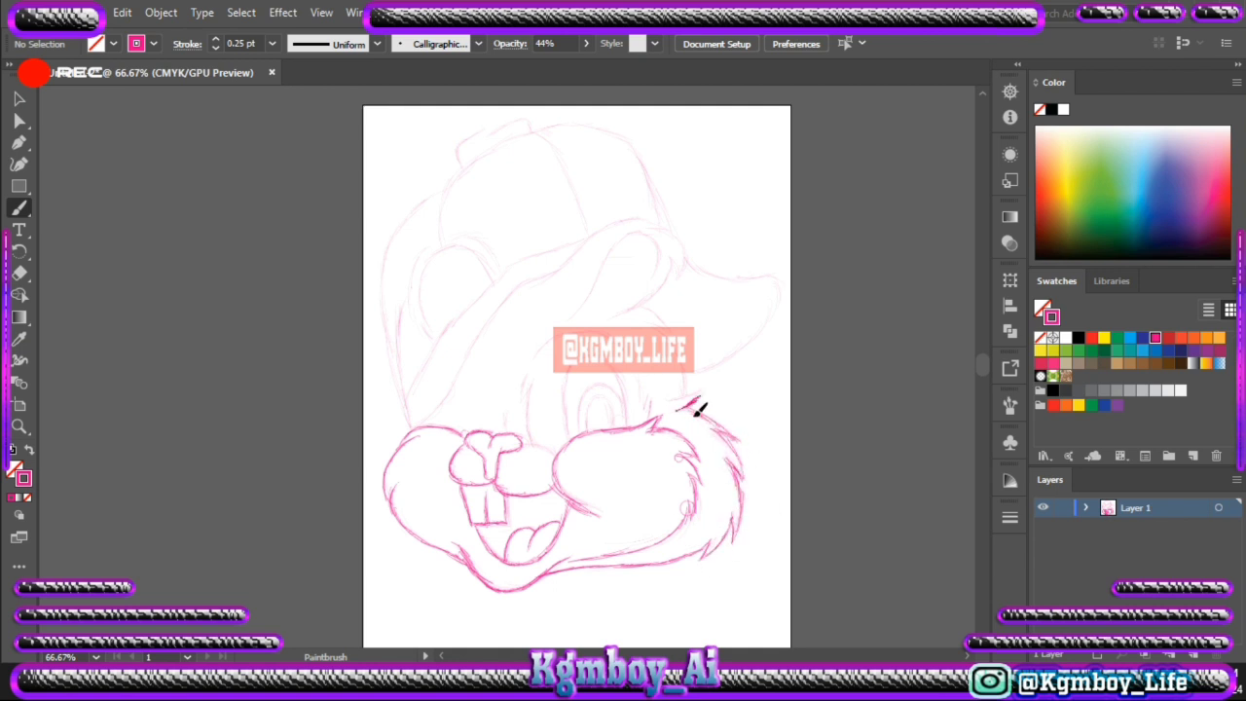
Step: Ink the cheek fur tuft, a bolder nose outline, the eye and the ear
drag(644, 307, 651, 327)
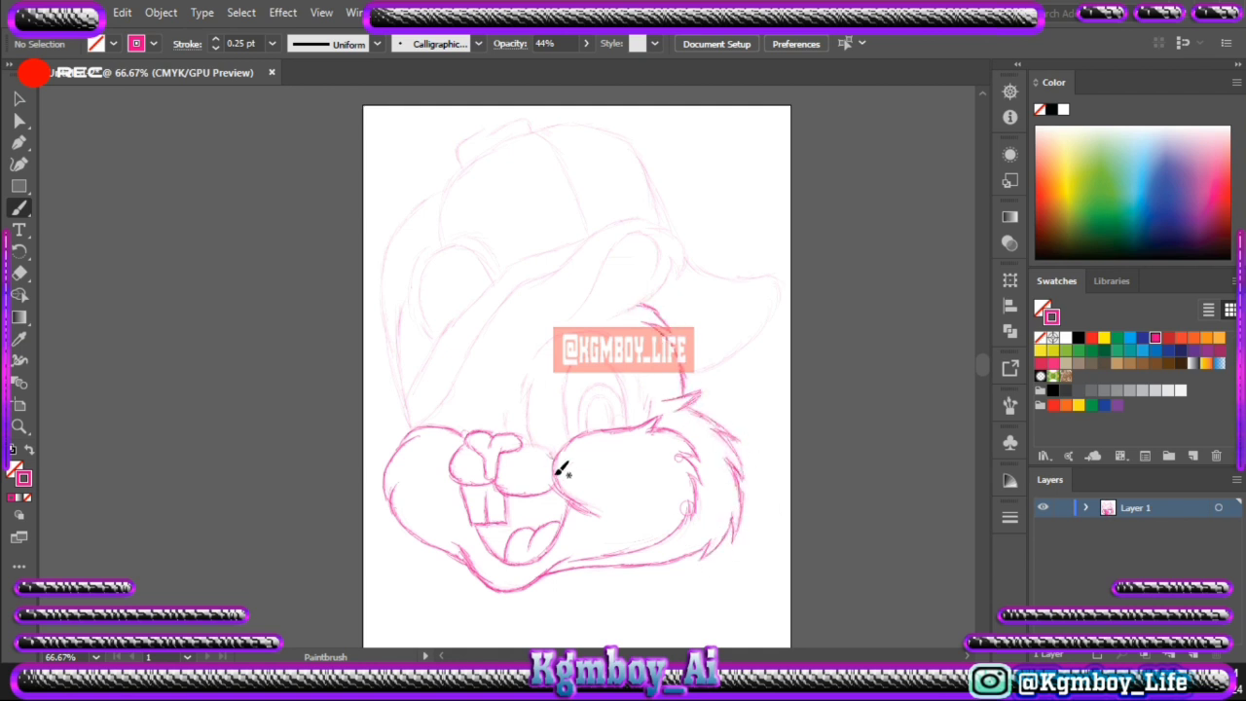
drag(556, 473, 527, 381)
mouse_move(522, 399)
mouse_down()
mouse_move(556, 343)
mouse_move(604, 346)
mouse_up()
mouse_move(596, 413)
mouse_down()
mouse_move(603, 426)
mouse_move(624, 415)
mouse_move(594, 423)
mouse_move(609, 417)
mouse_up()
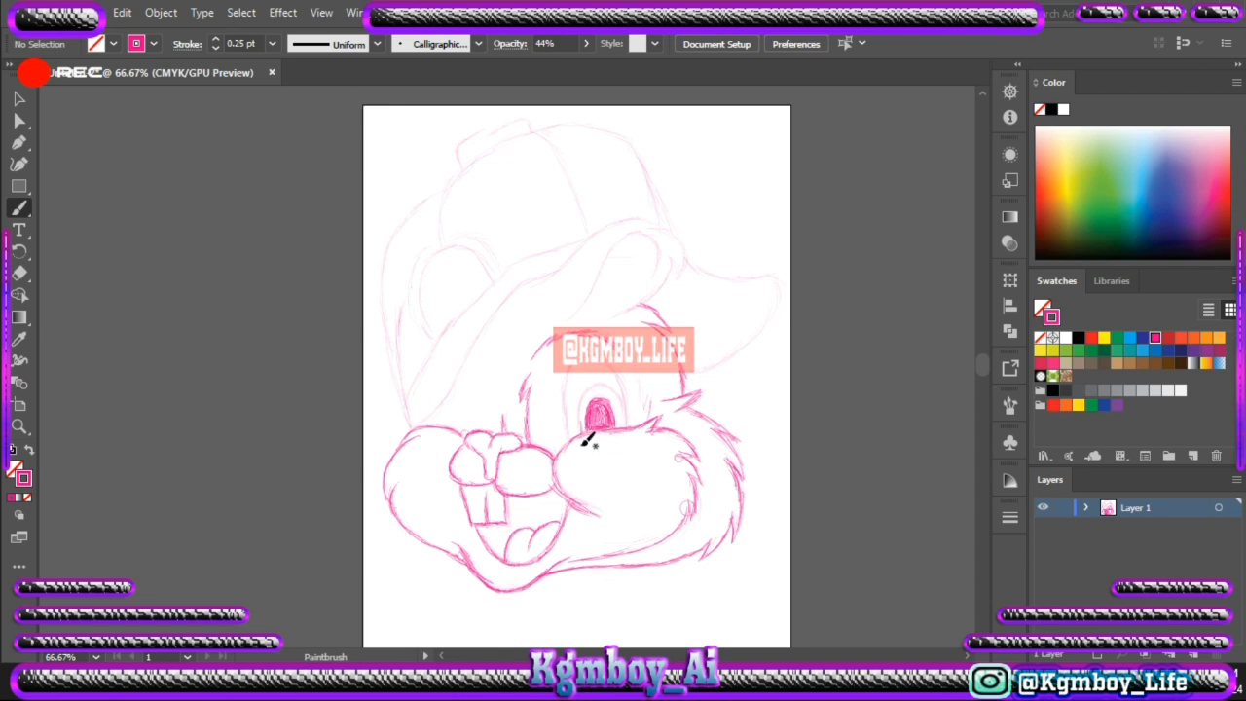
mouse_move(598, 403)
mouse_down()
mouse_move(633, 425)
mouse_move(618, 368)
mouse_up()
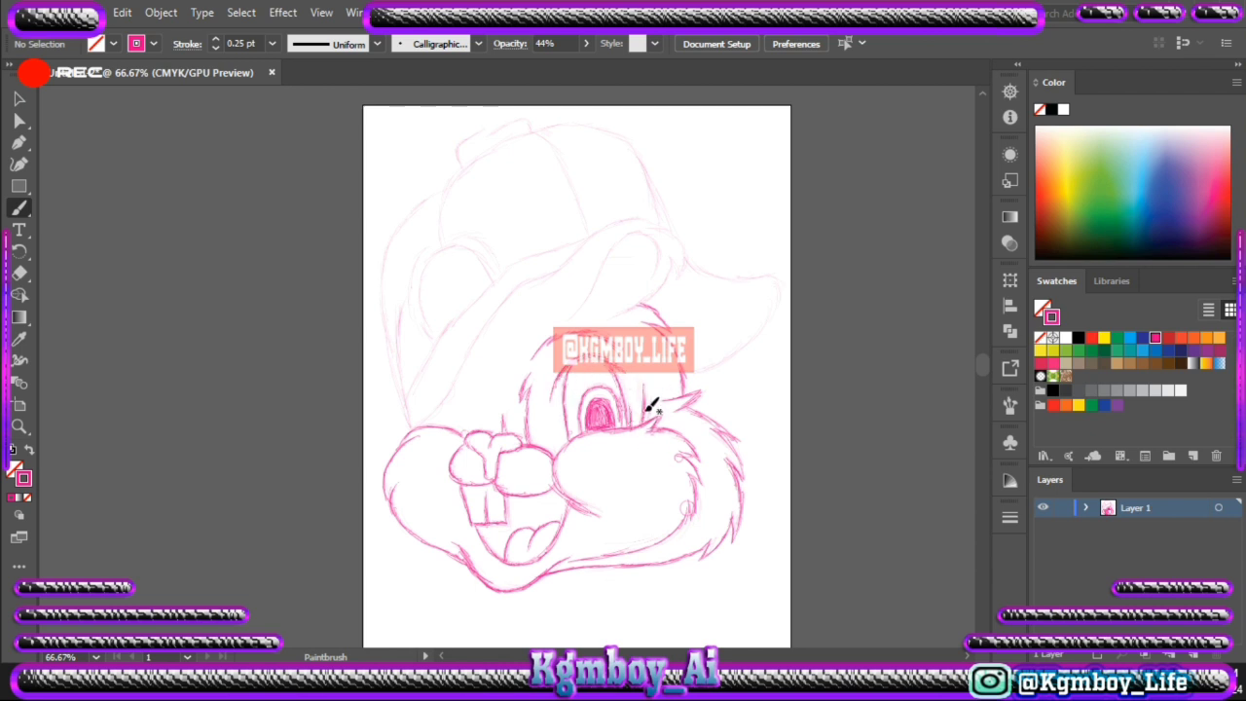
mouse_move(628, 331)
mouse_down()
mouse_move(688, 262)
mouse_move(679, 240)
mouse_move(584, 242)
mouse_move(530, 290)
mouse_move(668, 270)
mouse_up()
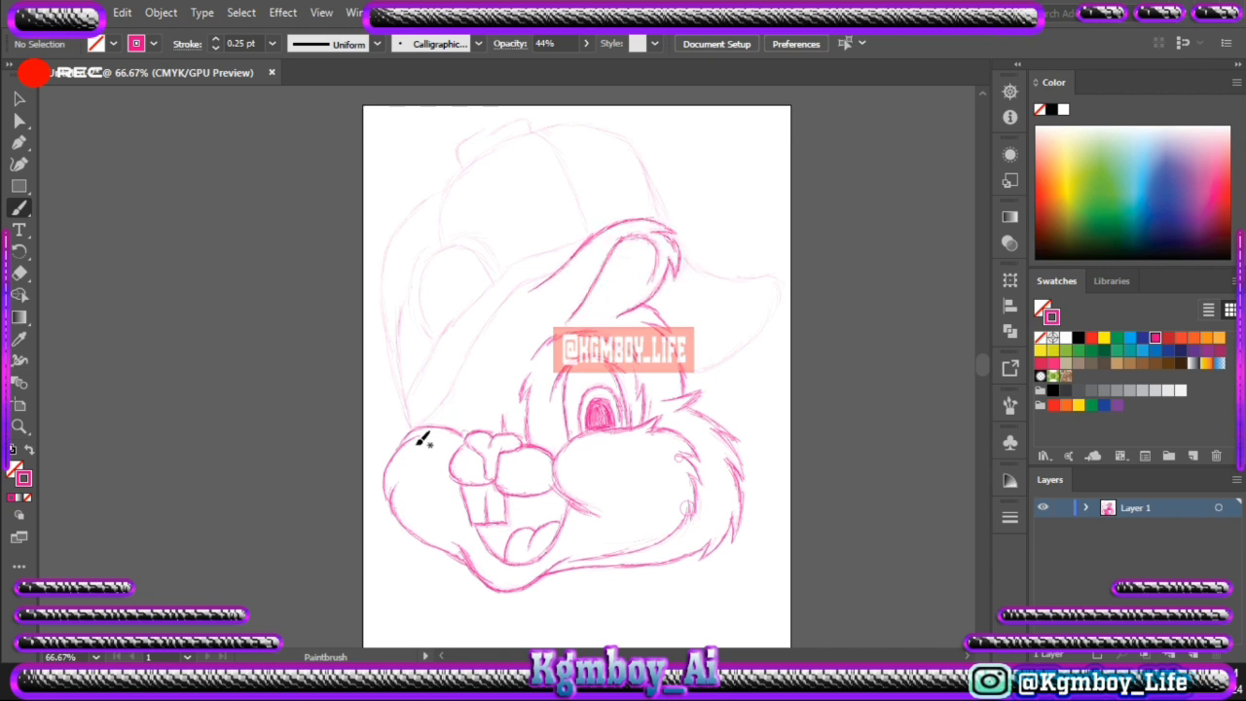
Step: Retrace the face's left edge, the cap outline and seam, the nose top and the mouth corner
mouse_move(420, 440)
mouse_down()
mouse_move(550, 262)
mouse_move(584, 242)
mouse_up()
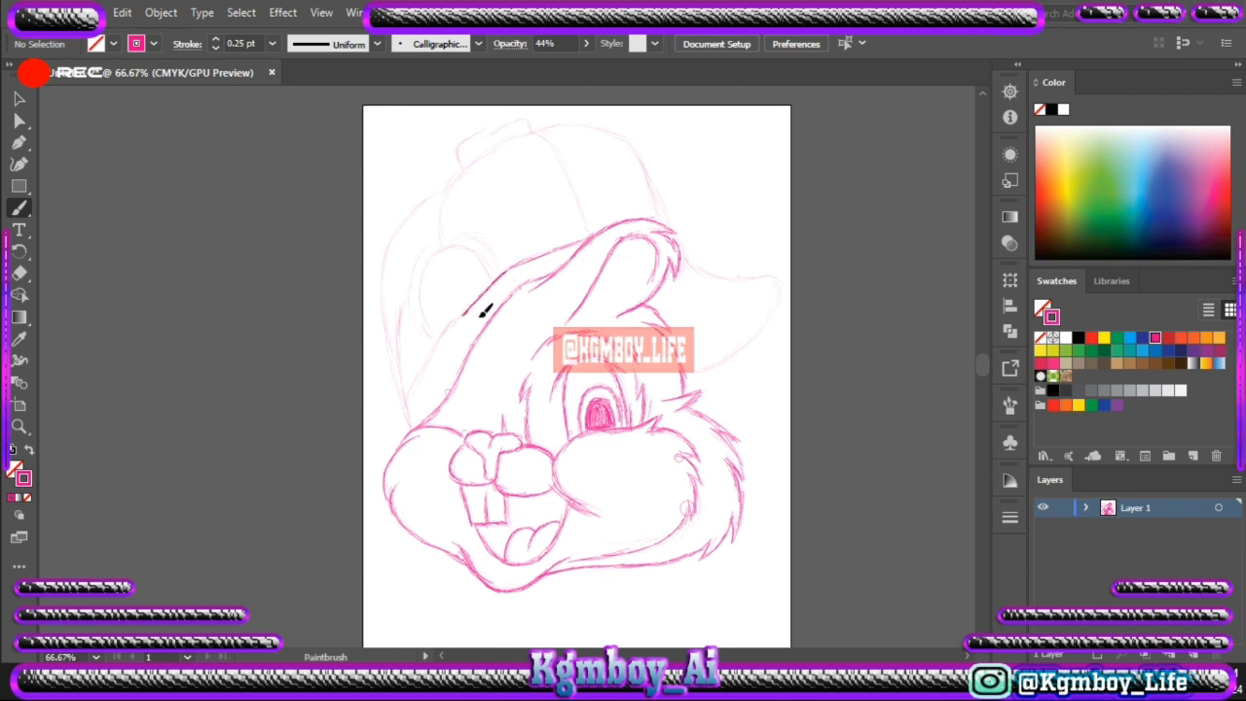
mouse_move(417, 431)
mouse_down()
mouse_move(392, 347)
mouse_move(400, 245)
mouse_move(439, 198)
mouse_up()
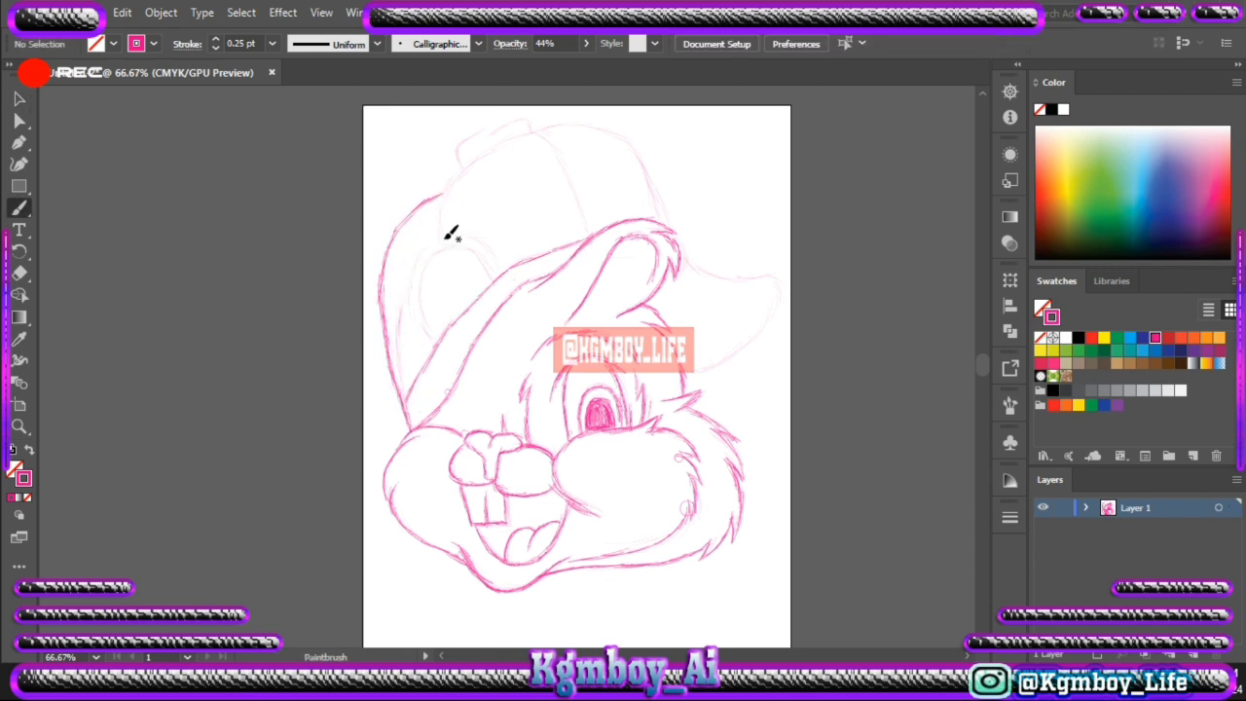
mouse_move(443, 244)
mouse_down()
mouse_move(444, 190)
mouse_move(545, 131)
mouse_move(606, 139)
mouse_move(690, 269)
mouse_move(751, 281)
mouse_move(778, 325)
mouse_move(716, 379)
mouse_up()
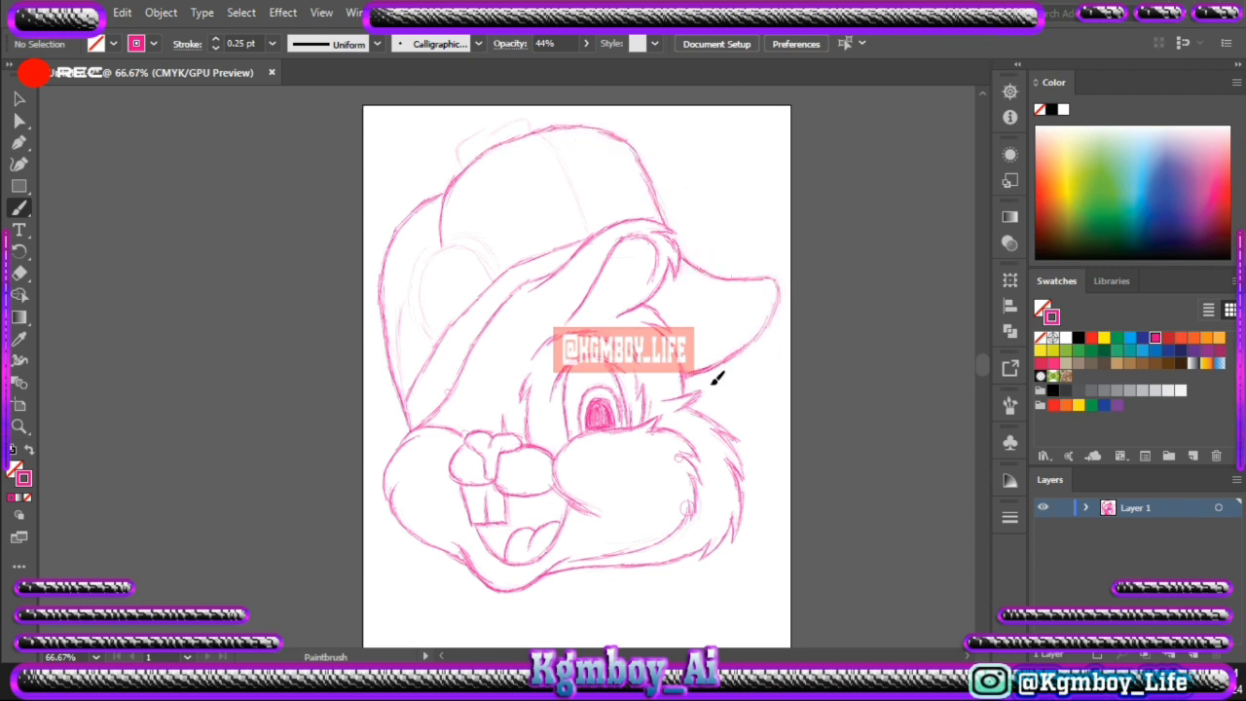
mouse_move(431, 334)
mouse_down()
mouse_move(423, 295)
mouse_move(478, 250)
mouse_move(418, 298)
mouse_up()
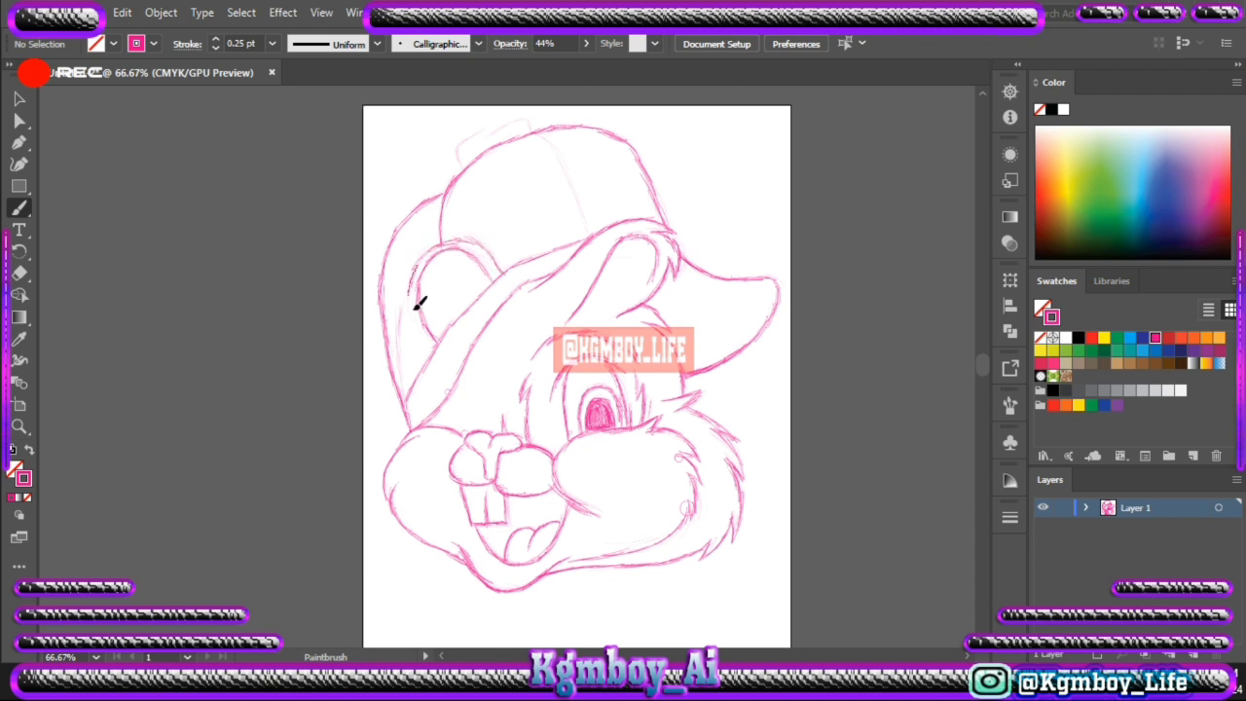
drag(556, 158, 587, 232)
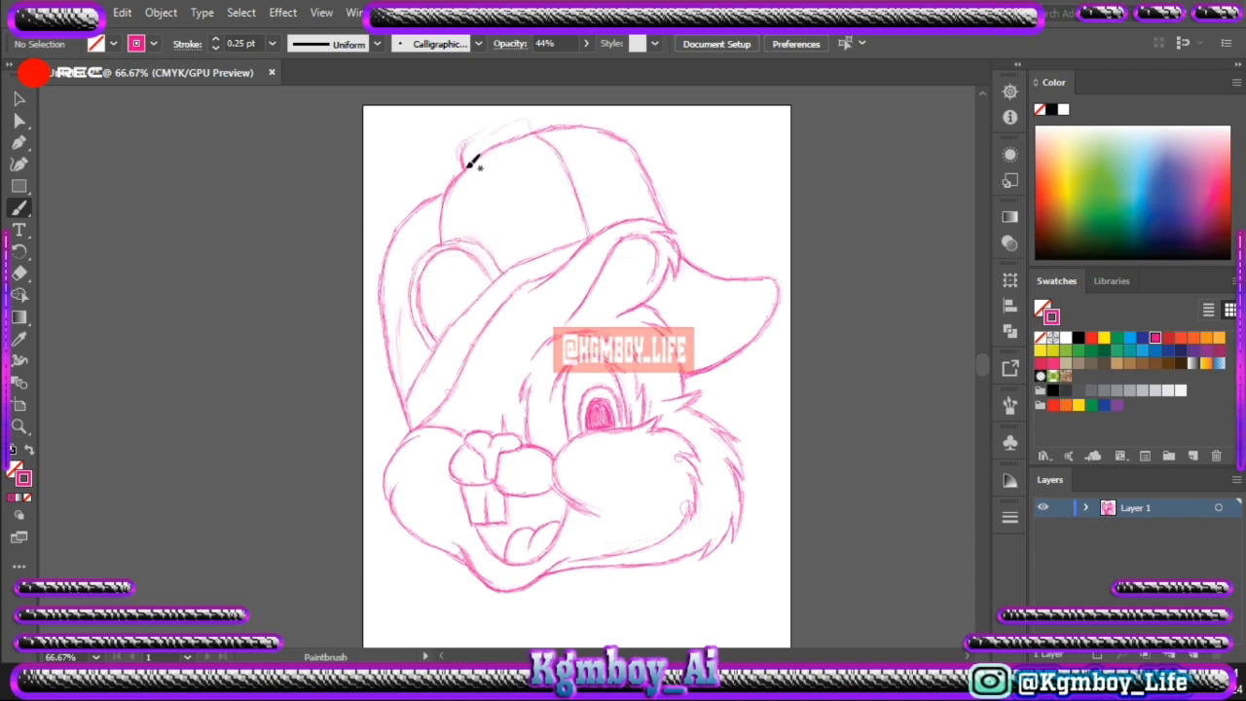
drag(466, 167, 517, 137)
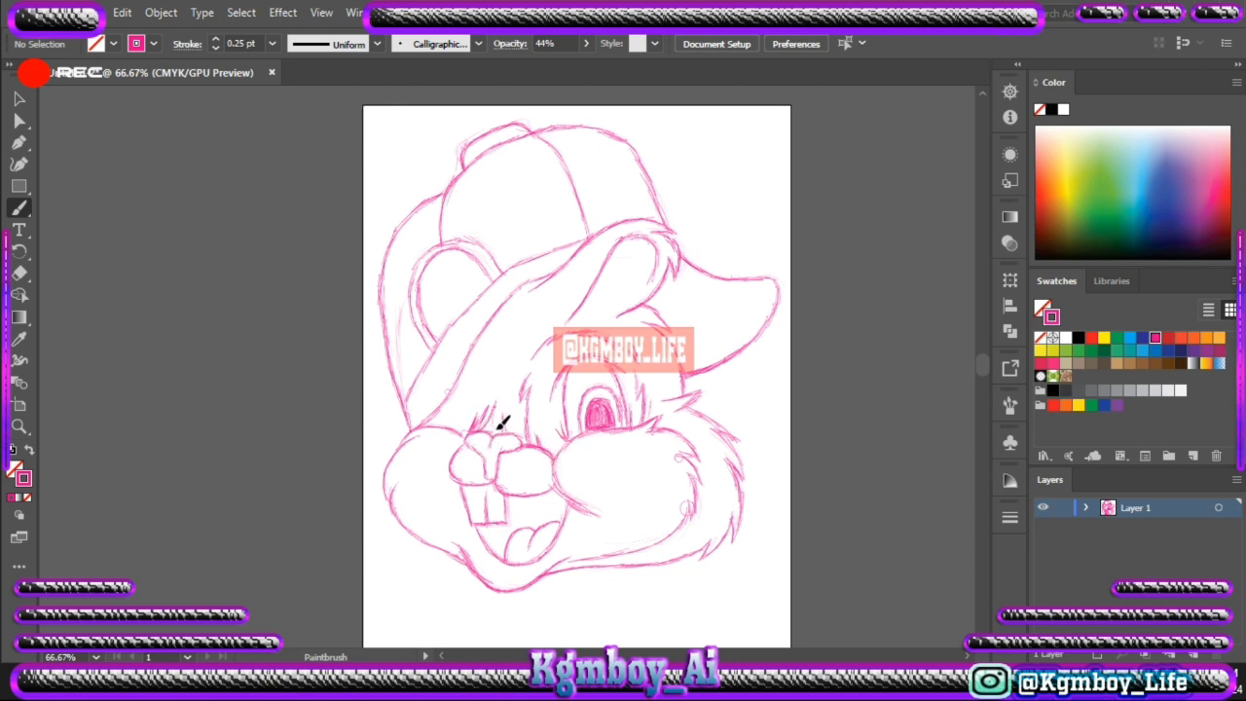
drag(487, 421, 514, 440)
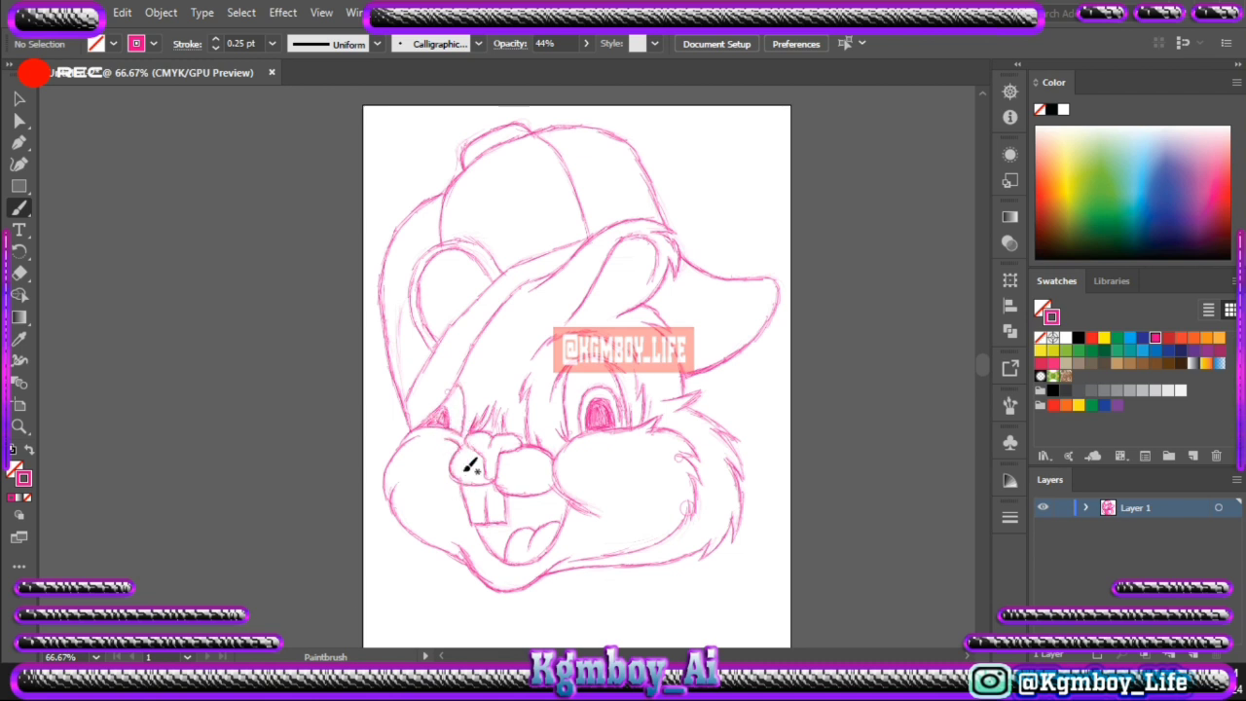
mouse_move(481, 535)
mouse_down()
mouse_move(509, 568)
mouse_move(487, 531)
mouse_move(507, 553)
mouse_move(496, 568)
mouse_up()
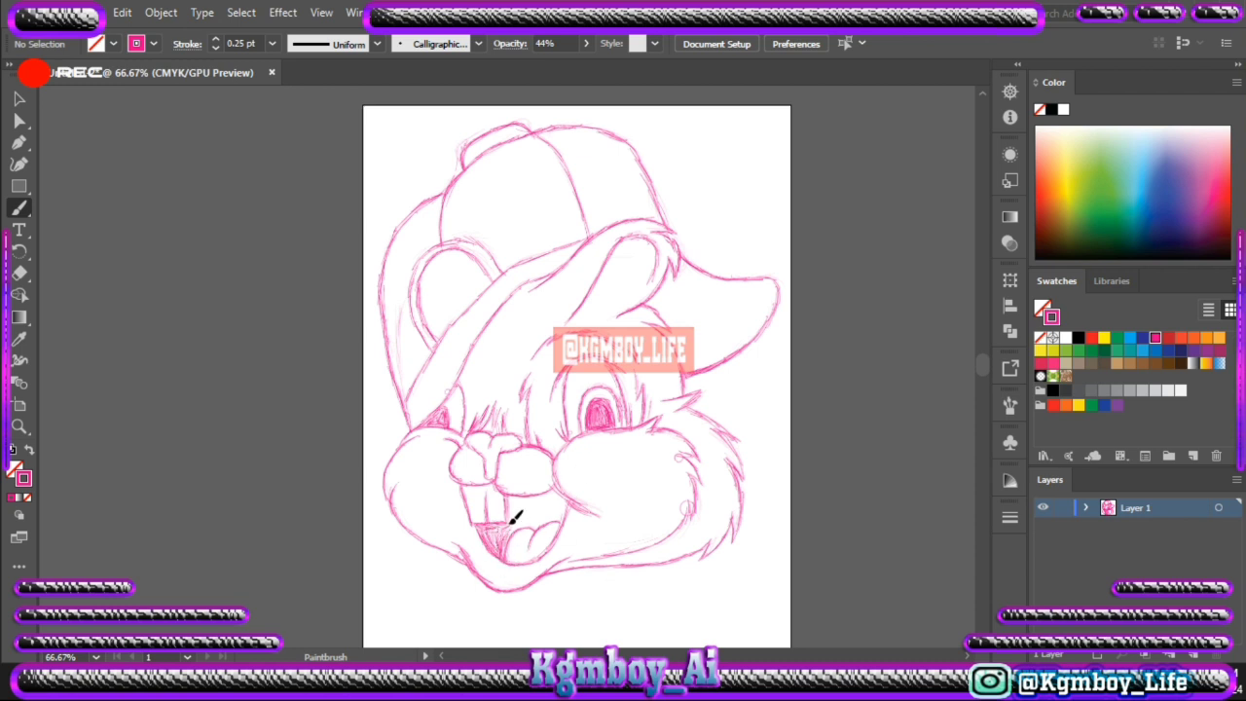
Step: Hatch shading inside the mouth and across the jaw and lower cheek
mouse_move(513, 521)
mouse_down()
mouse_move(556, 523)
mouse_move(534, 509)
mouse_move(499, 551)
mouse_move(526, 510)
mouse_move(570, 529)
mouse_move(517, 534)
mouse_move(551, 508)
mouse_move(539, 510)
mouse_move(554, 517)
mouse_move(533, 519)
mouse_move(570, 512)
mouse_up()
mouse_move(617, 556)
mouse_down()
mouse_move(659, 523)
mouse_move(600, 529)
mouse_move(587, 562)
mouse_move(668, 523)
mouse_move(612, 545)
mouse_up()
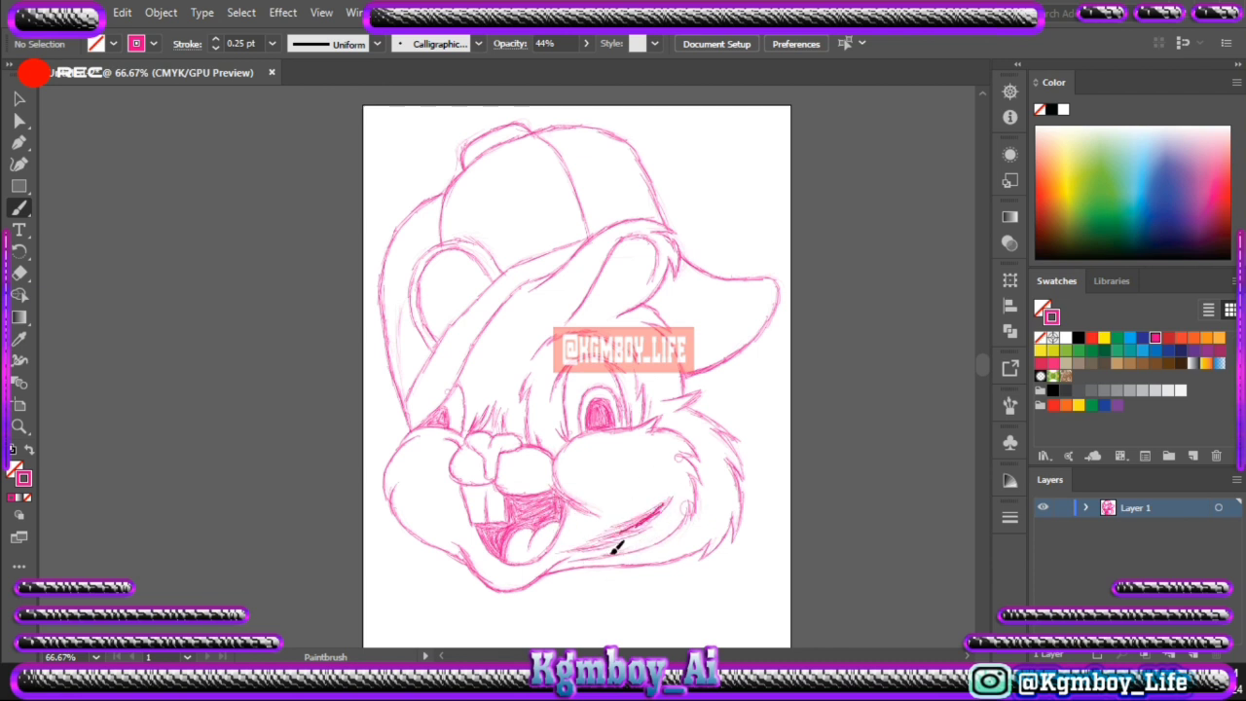
mouse_move(445, 536)
mouse_down()
mouse_move(426, 540)
mouse_move(411, 514)
mouse_move(425, 480)
mouse_up()
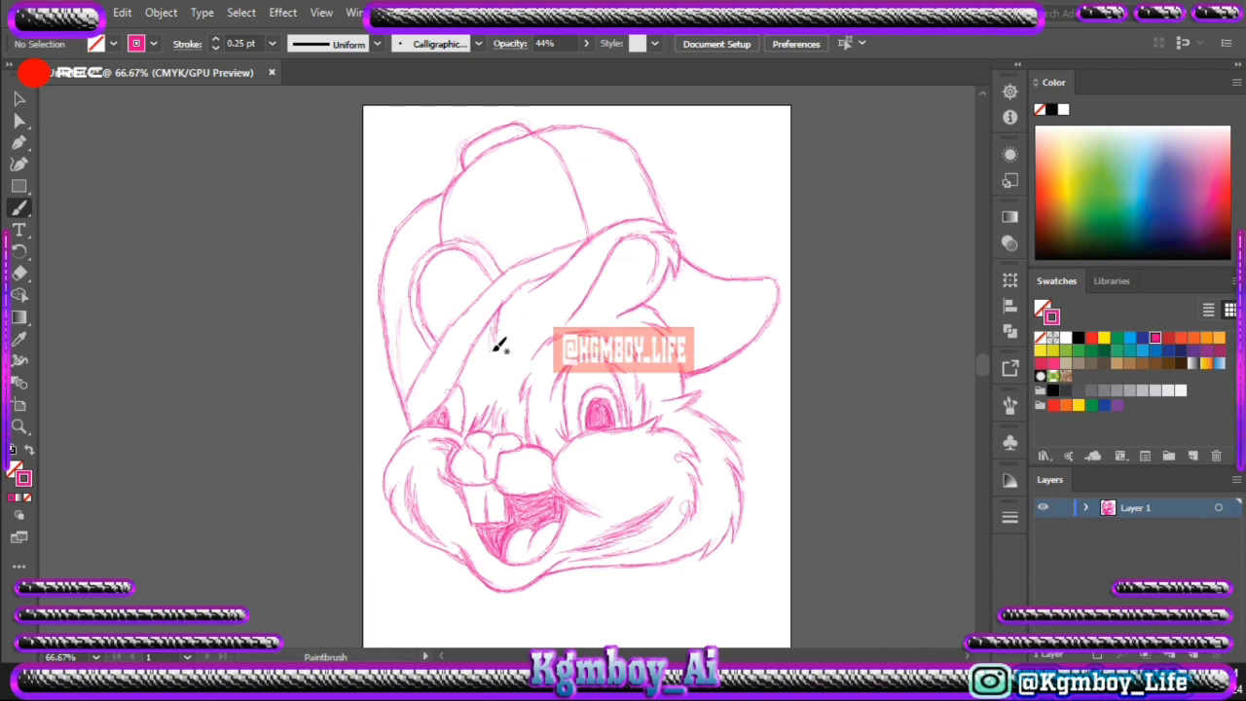
mouse_move(480, 407)
mouse_down()
mouse_move(487, 348)
mouse_move(468, 394)
mouse_up()
Step: Hatch shading below the cap brim and inside both ears
drag(545, 345, 595, 329)
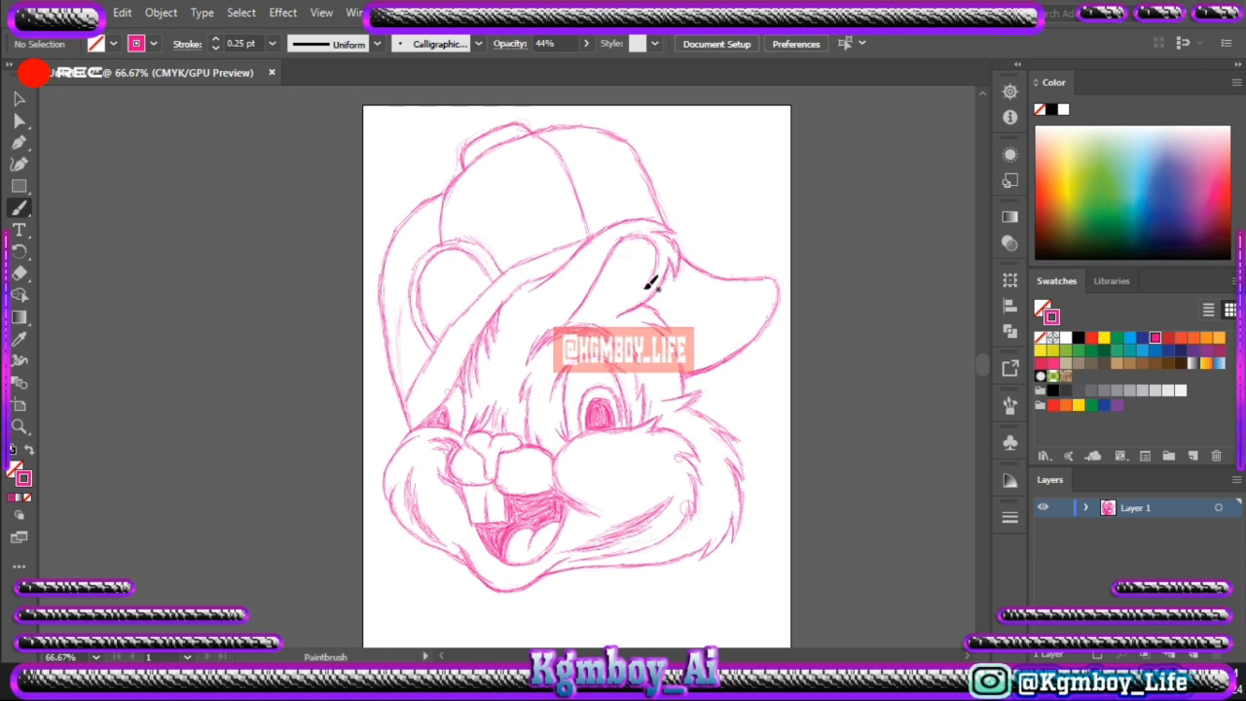
mouse_move(646, 282)
mouse_down()
mouse_move(623, 261)
mouse_move(611, 310)
mouse_move(623, 292)
mouse_move(581, 331)
mouse_move(629, 259)
mouse_move(656, 261)
mouse_move(589, 311)
mouse_move(626, 265)
mouse_move(660, 267)
mouse_move(638, 255)
mouse_move(610, 290)
mouse_up()
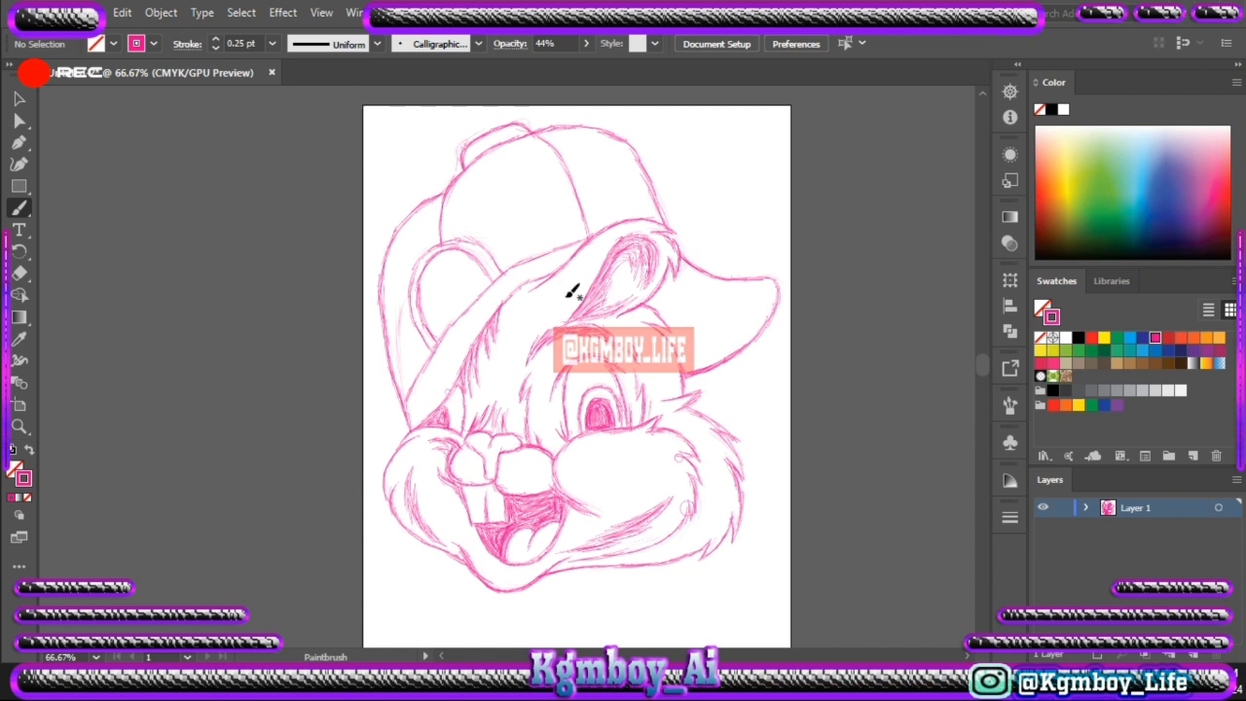
drag(523, 298, 510, 331)
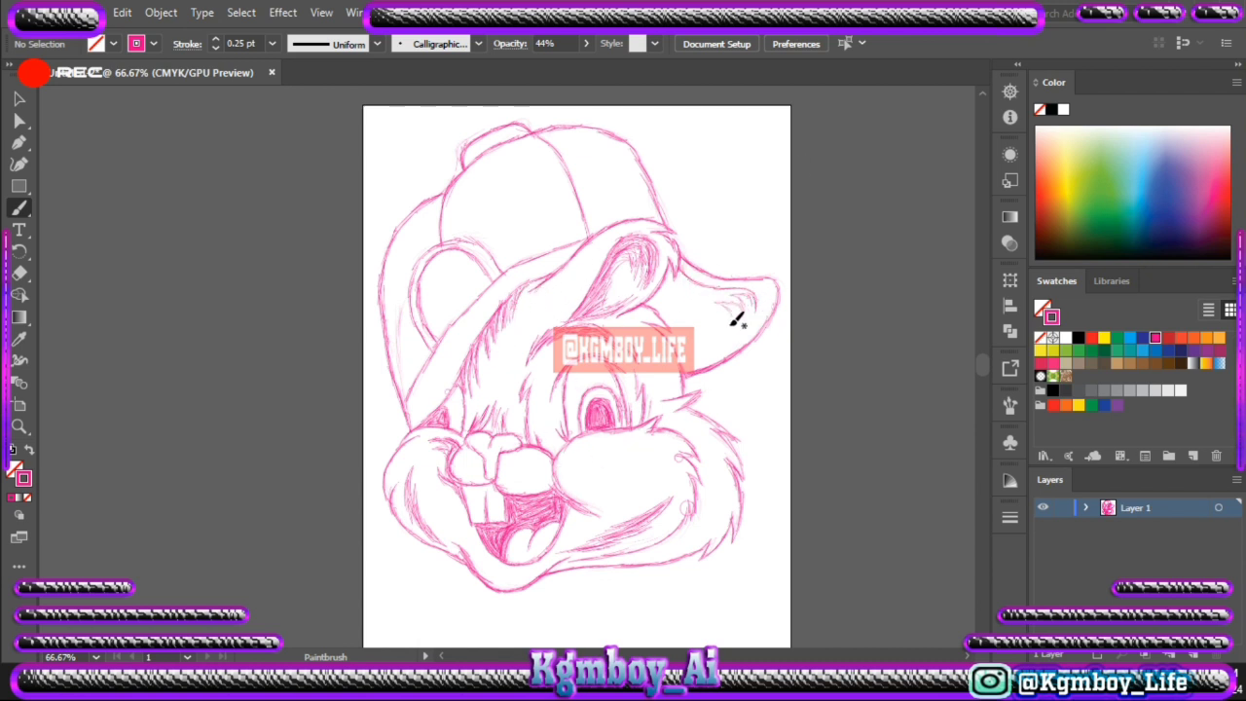
mouse_move(704, 365)
mouse_down()
mouse_move(676, 279)
mouse_move(679, 328)
mouse_up()
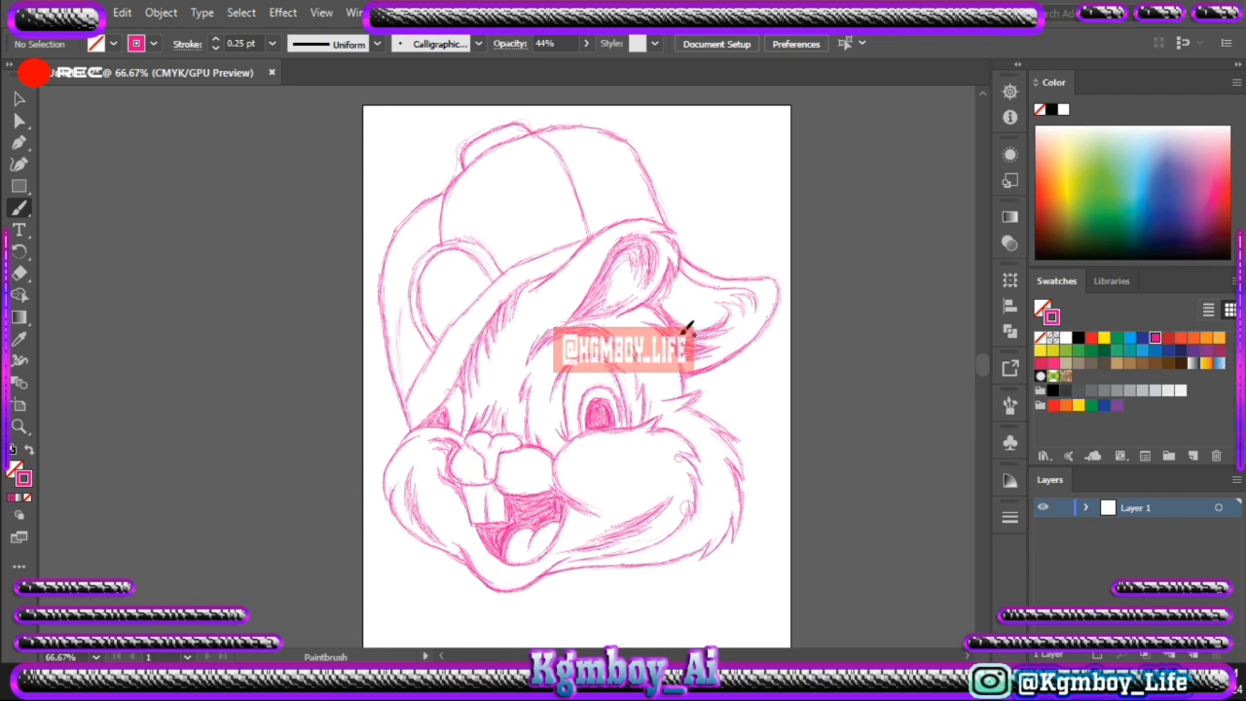
mouse_move(688, 327)
mouse_down()
mouse_move(681, 287)
mouse_move(744, 296)
mouse_move(712, 286)
mouse_move(709, 306)
mouse_move(679, 308)
mouse_move(724, 322)
mouse_move(707, 312)
mouse_up()
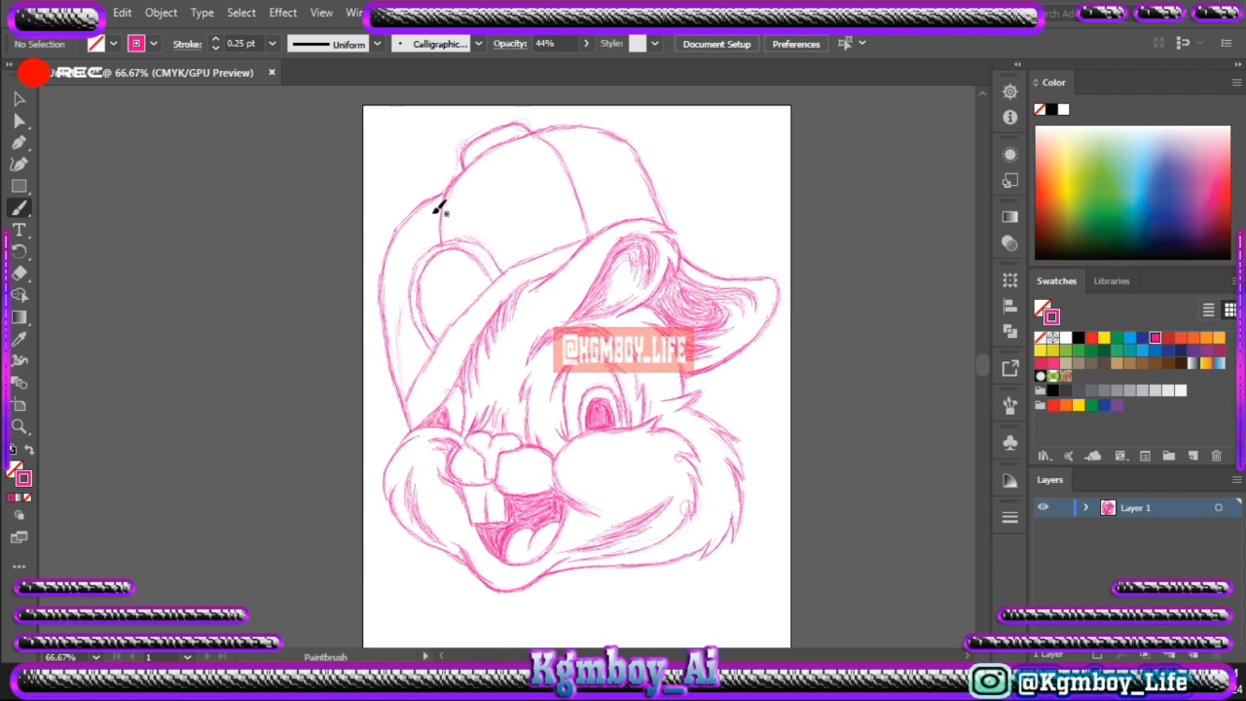
drag(427, 303, 428, 316)
mouse_move(444, 273)
mouse_down()
mouse_move(487, 278)
mouse_move(445, 286)
mouse_move(487, 275)
mouse_move(500, 292)
mouse_move(444, 345)
mouse_move(481, 289)
mouse_move(454, 288)
mouse_move(458, 311)
mouse_move(467, 269)
mouse_move(445, 264)
mouse_up()
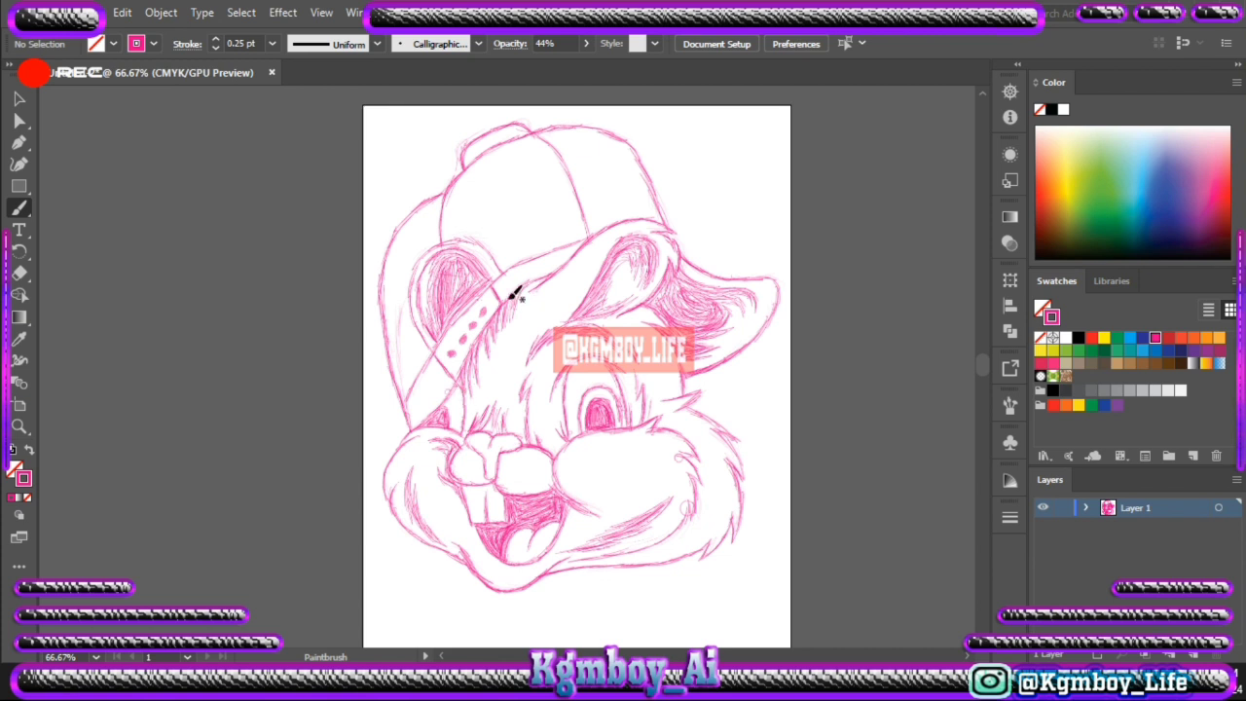
Step: Hatch the cap brim, seam and edges, then add a new layer for inking
mouse_move(461, 250)
mouse_down()
mouse_move(520, 239)
mouse_move(551, 250)
mouse_move(495, 256)
mouse_move(513, 251)
mouse_up()
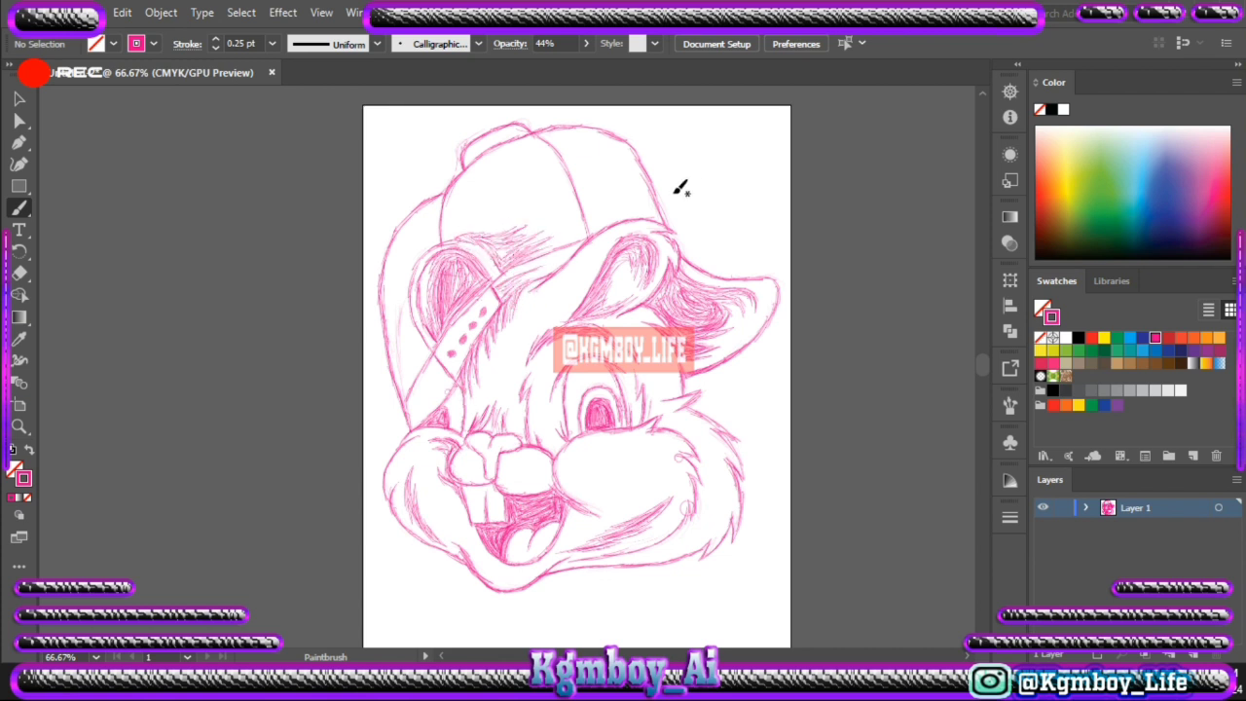
mouse_move(398, 331)
mouse_down()
mouse_move(417, 361)
mouse_move(395, 312)
mouse_up()
mouse_move(578, 202)
mouse_down()
mouse_move(590, 228)
mouse_move(575, 250)
mouse_up()
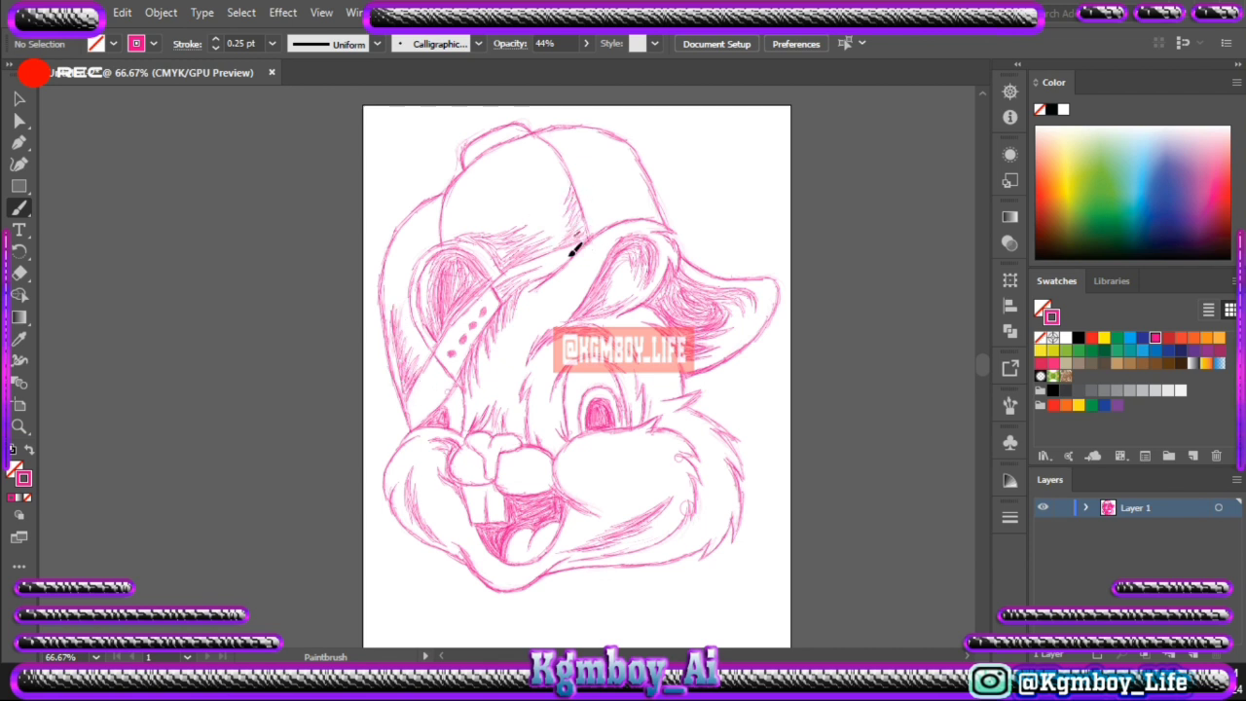
mouse_move(642, 185)
mouse_down()
mouse_move(656, 201)
mouse_move(648, 217)
mouse_move(651, 197)
mouse_up()
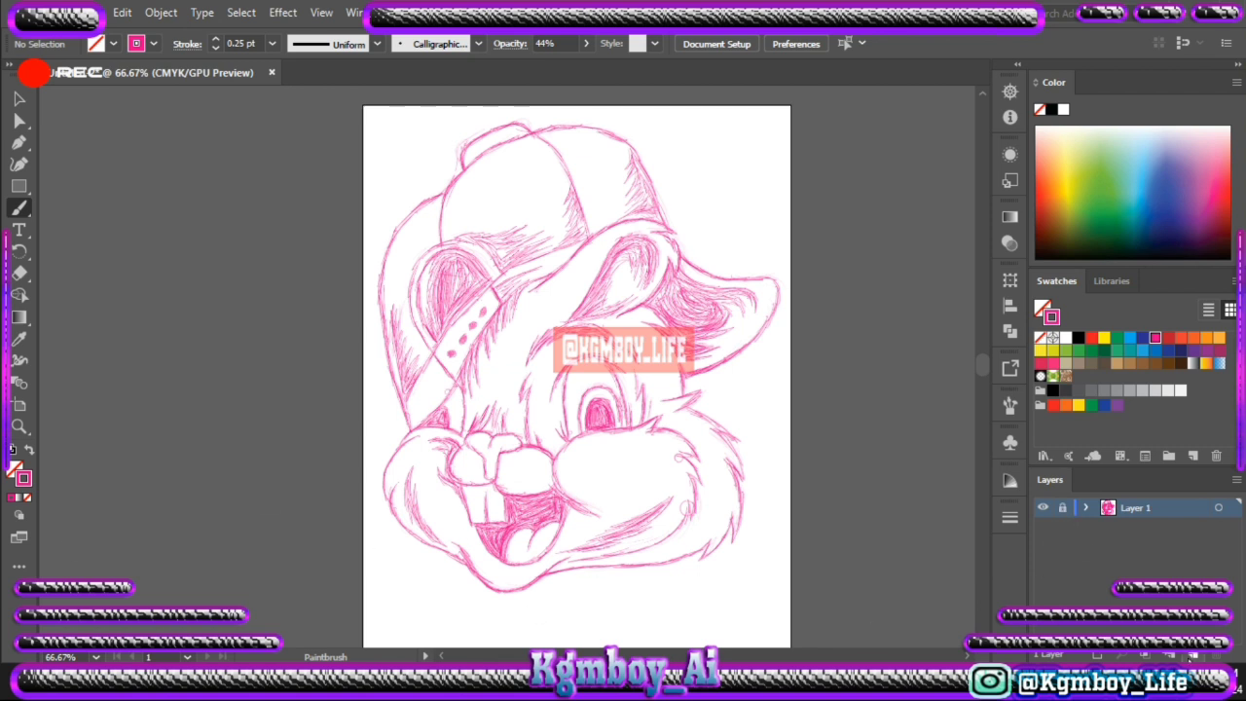
key(ctrl+l)
Step: Reset to a black stroke and ink the right cheek fur and lower jaw line
key(d)
mouse_move(604, 524)
mouse_down()
mouse_move(567, 500)
mouse_move(602, 434)
mouse_move(659, 437)
mouse_move(702, 479)
mouse_move(564, 562)
mouse_up()
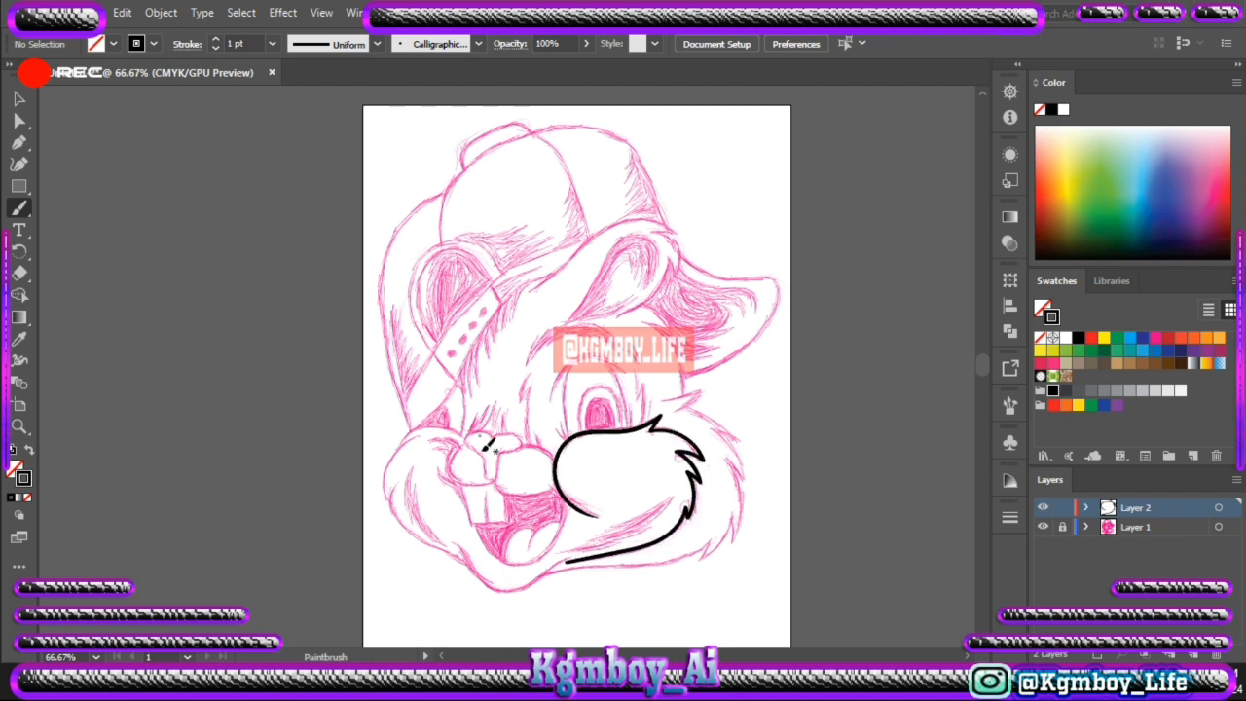
right_click(573, 568)
mouse_move(450, 541)
mouse_down()
mouse_move(617, 576)
mouse_move(705, 572)
mouse_move(740, 548)
mouse_move(748, 492)
mouse_move(735, 440)
mouse_move(677, 409)
mouse_move(699, 394)
mouse_move(669, 417)
mouse_up()
right_click(702, 356)
click(730, 368)
Step: Ink the nose, the round cheeks and the left cheek outline, undoing a stray stroke
mouse_move(484, 441)
mouse_down()
mouse_move(521, 446)
mouse_move(495, 464)
mouse_move(469, 436)
mouse_up()
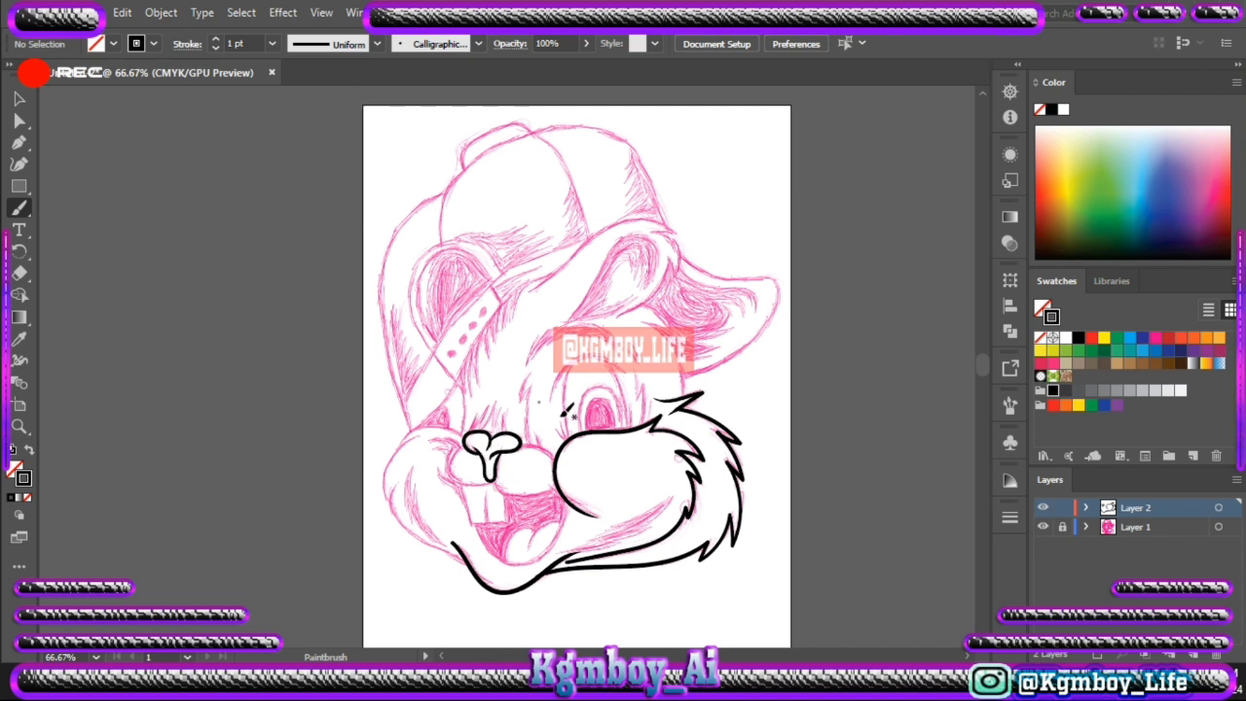
mouse_move(518, 498)
mouse_down()
mouse_move(558, 473)
mouse_move(509, 445)
mouse_move(450, 482)
mouse_move(493, 489)
mouse_move(491, 523)
mouse_up()
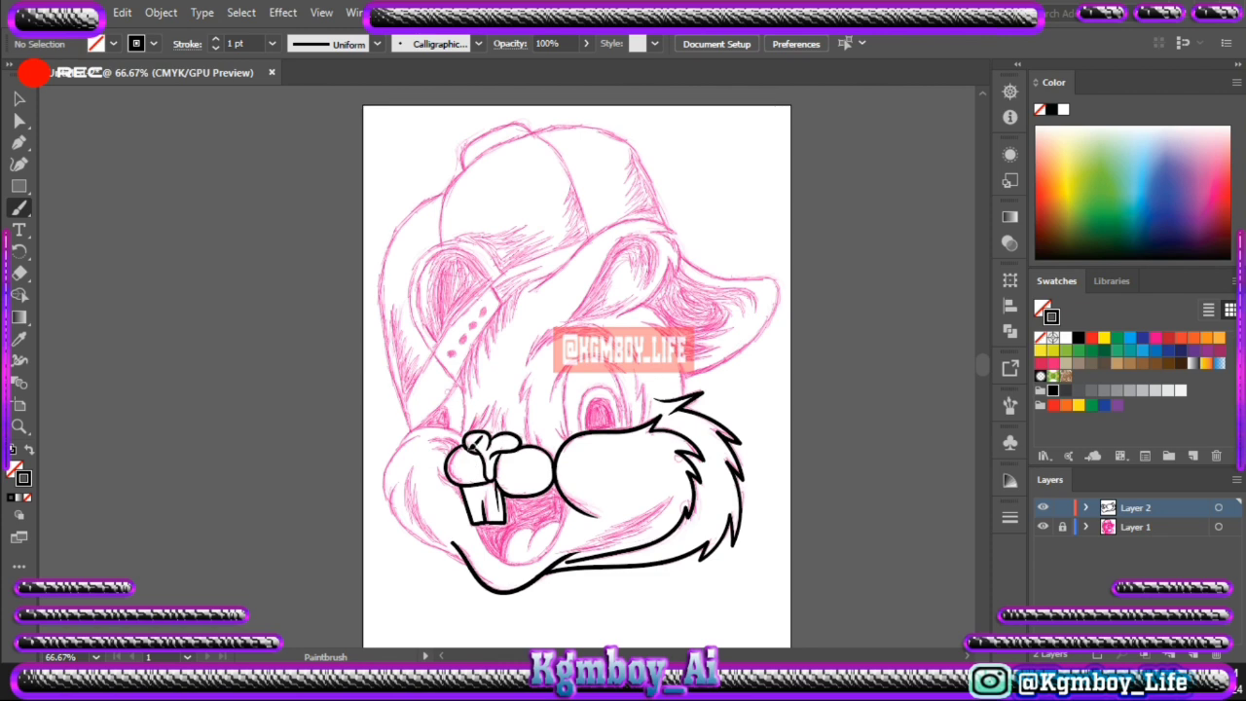
key(ctrl+z)
scroll(548, 380, up, 3)
scroll(549, 379, down, 3)
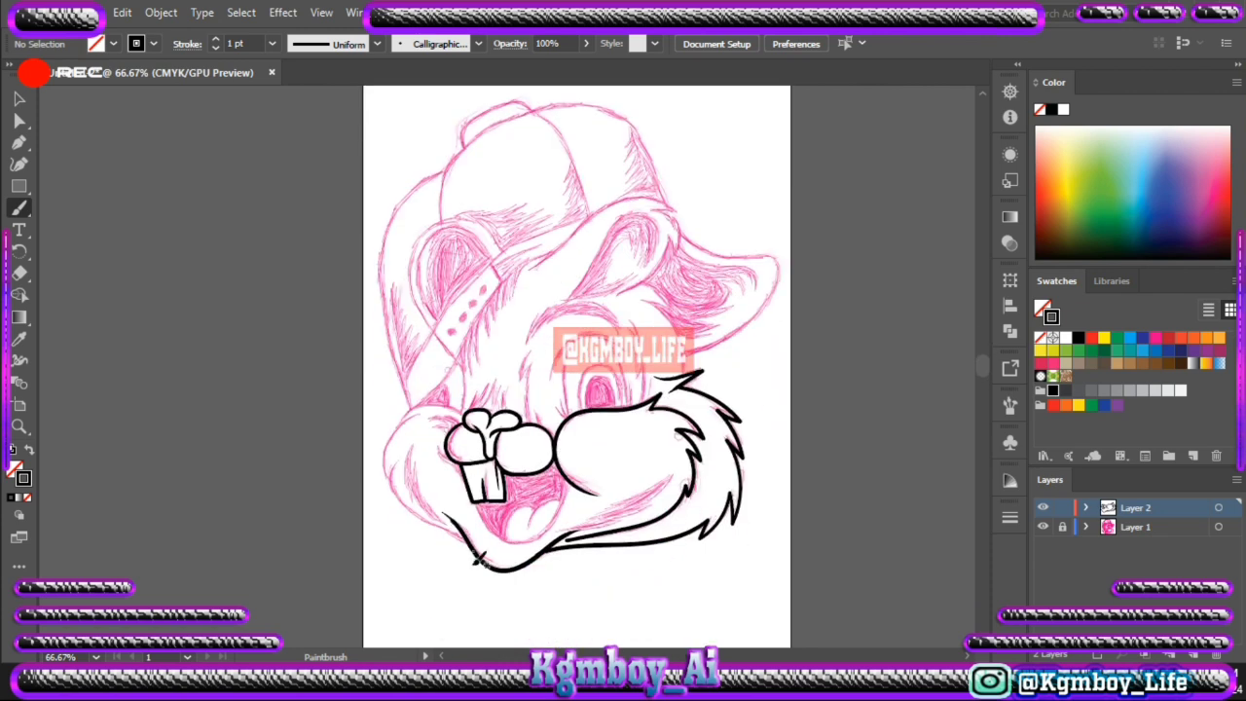
mouse_move(453, 413)
mouse_down()
mouse_move(392, 438)
mouse_move(496, 571)
mouse_up()
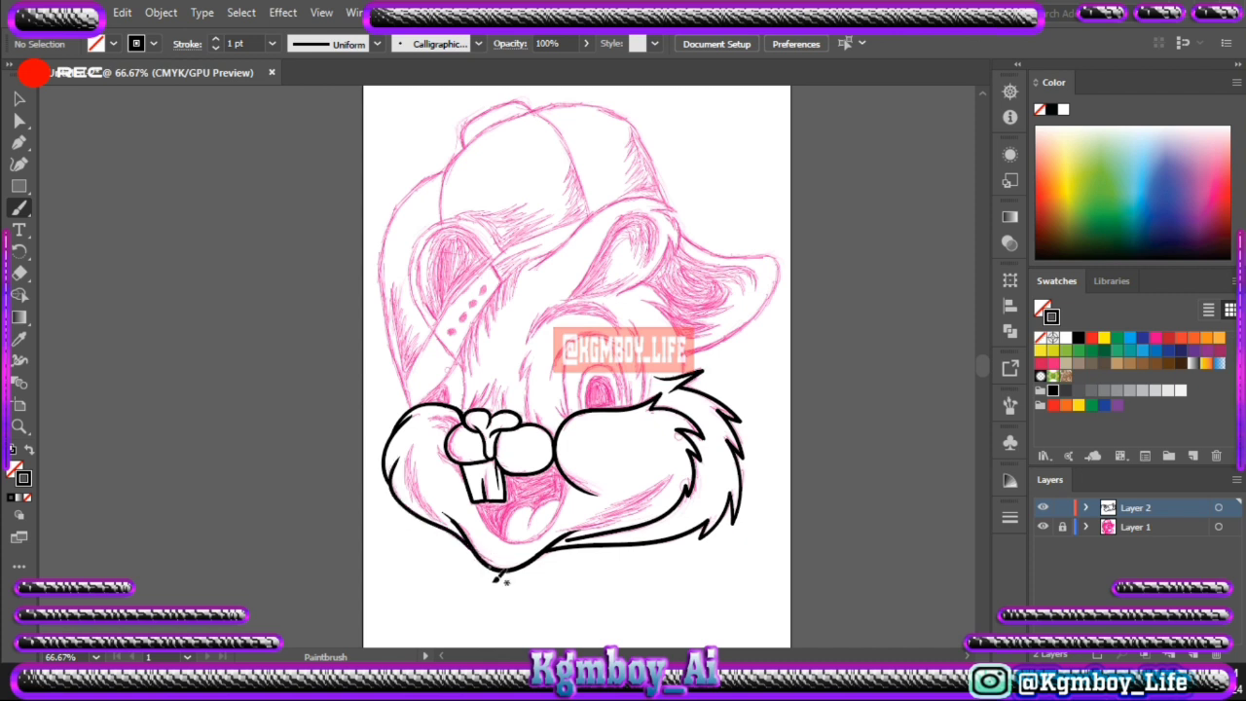
Step: Ink the eye outlines and the head outline above the eye
drag(572, 416, 633, 413)
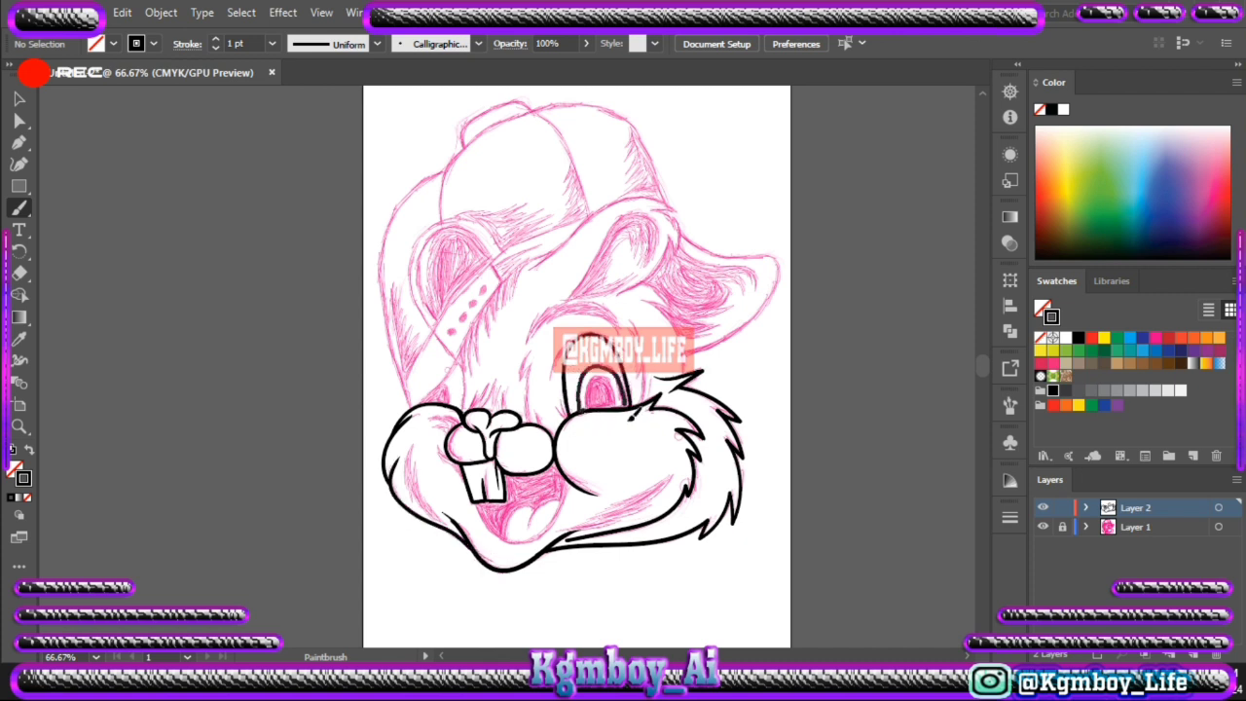
drag(586, 407, 620, 413)
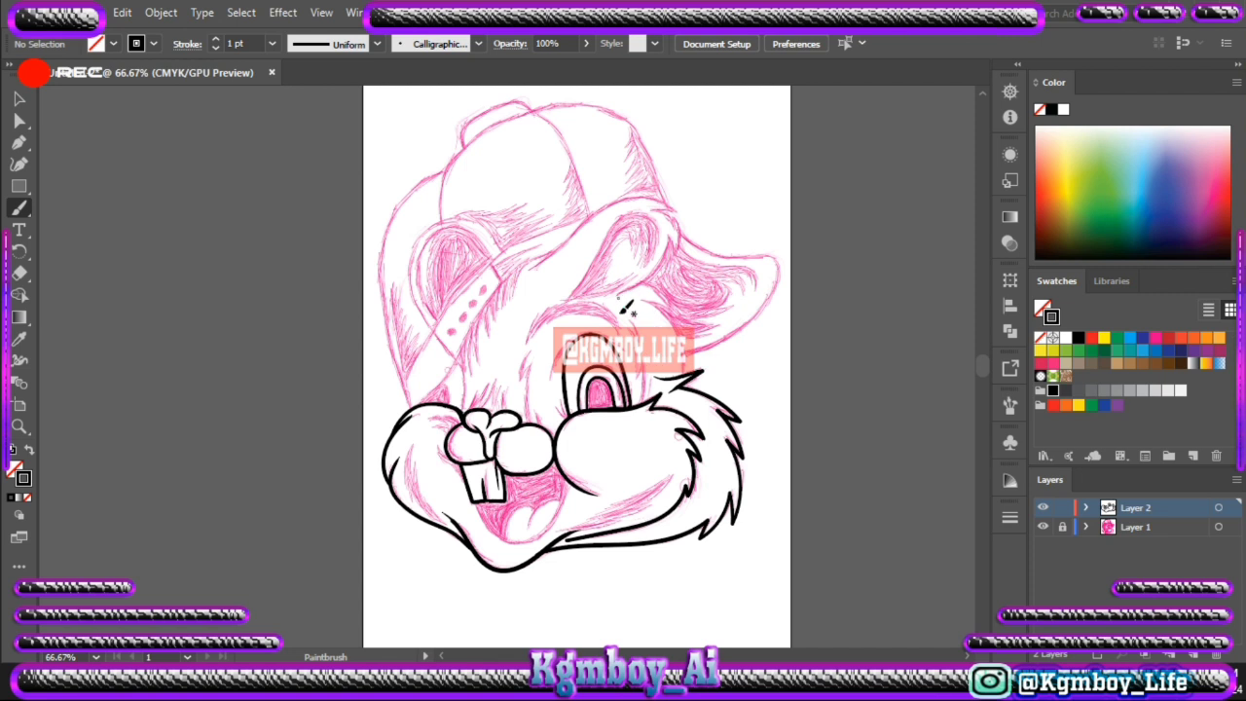
drag(623, 297, 521, 277)
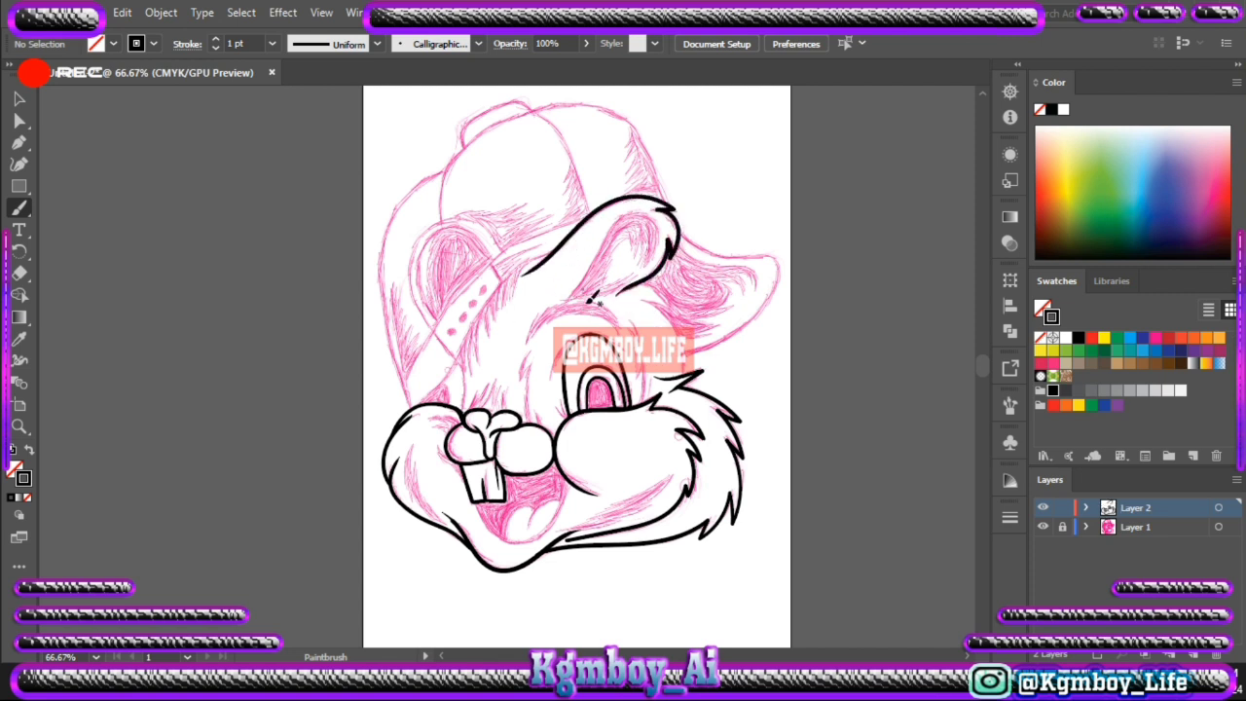
Step: Ink the ear's inner curve and tip, the mouth, a left cheek line and the lower lip
drag(634, 216, 594, 297)
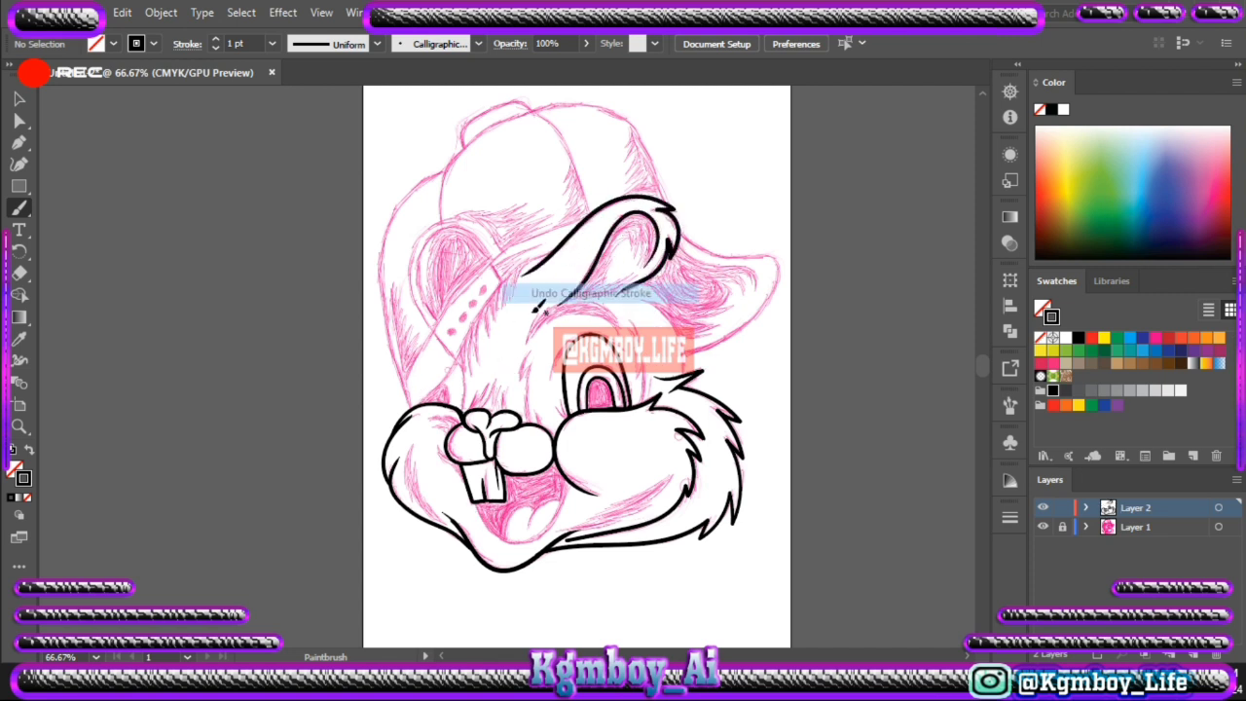
drag(477, 501, 563, 456)
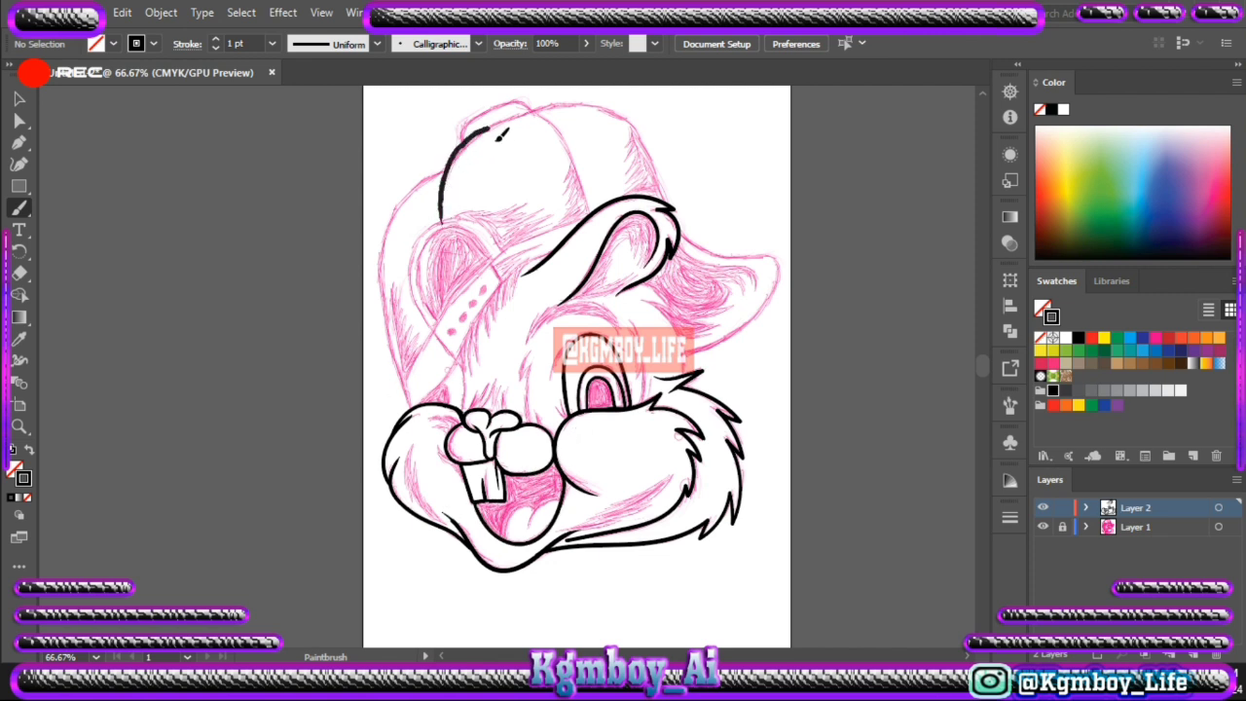
mouse_move(686, 226)
mouse_down()
mouse_move(682, 348)
mouse_move(653, 388)
mouse_up()
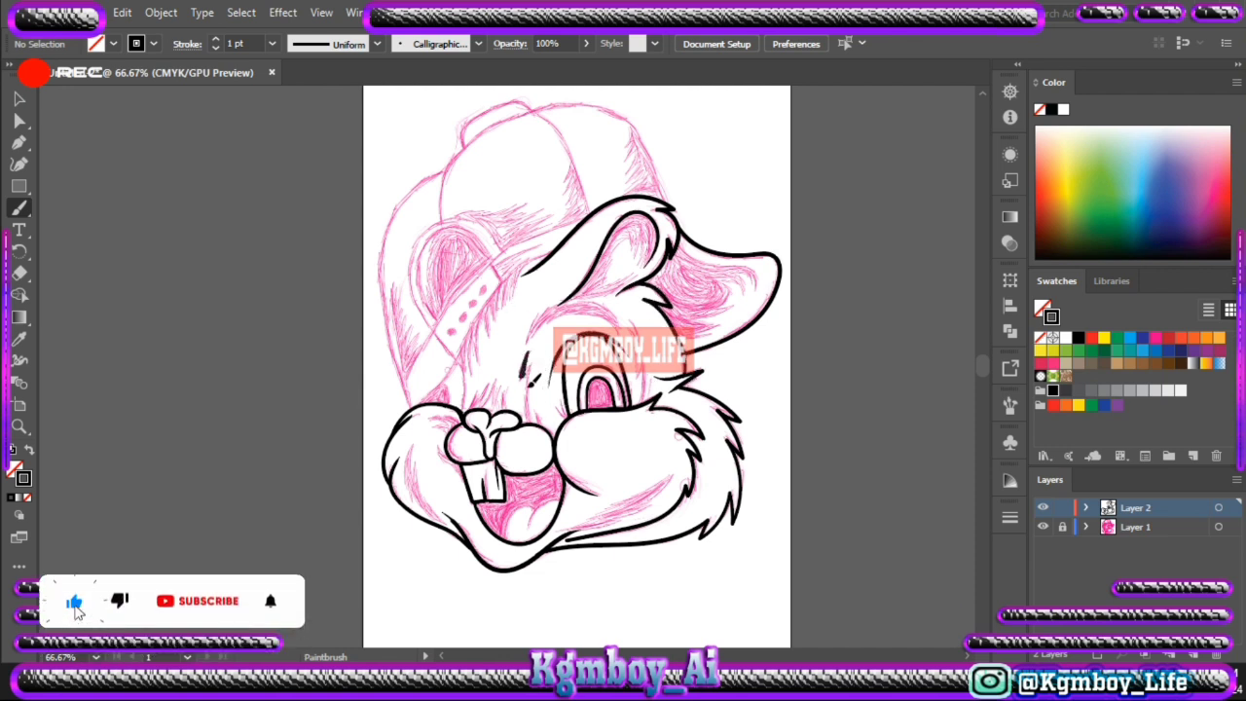
drag(528, 358, 551, 440)
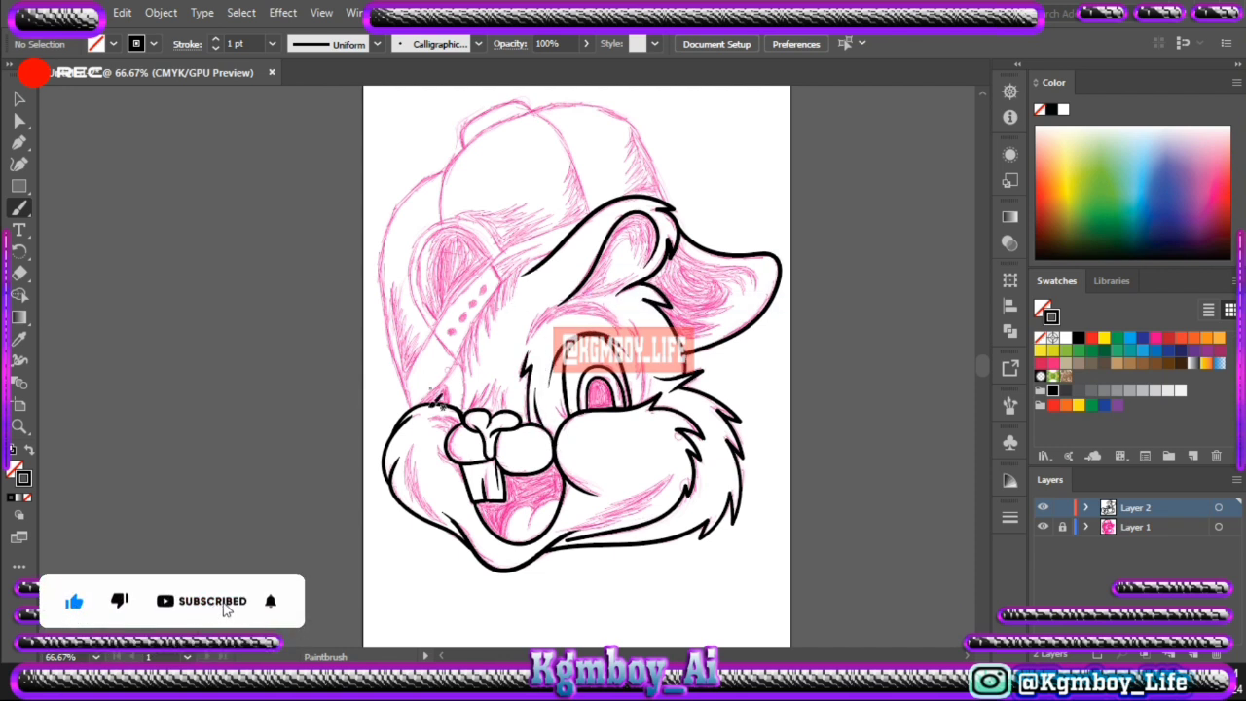
drag(565, 504, 510, 551)
Step: Trace the cap's top outline and left edge in black and adjust a brim anchor
scroll(510, 551, up, 1)
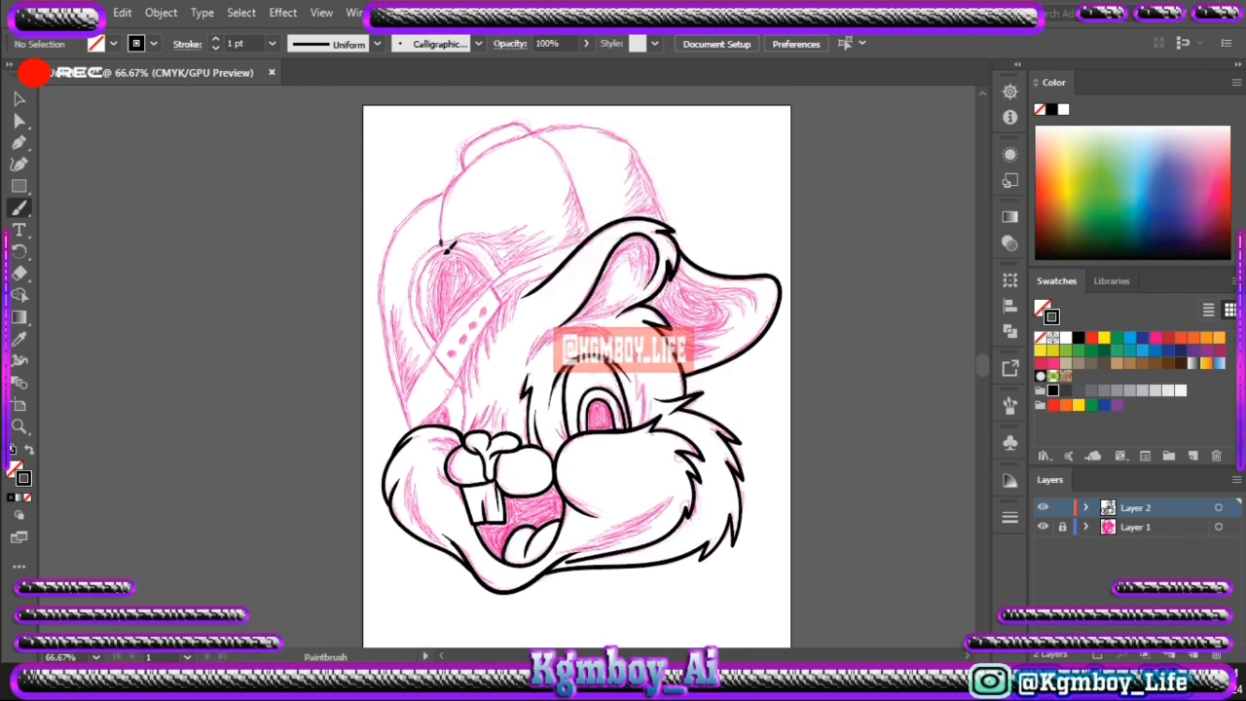
scroll(454, 282, up, 2)
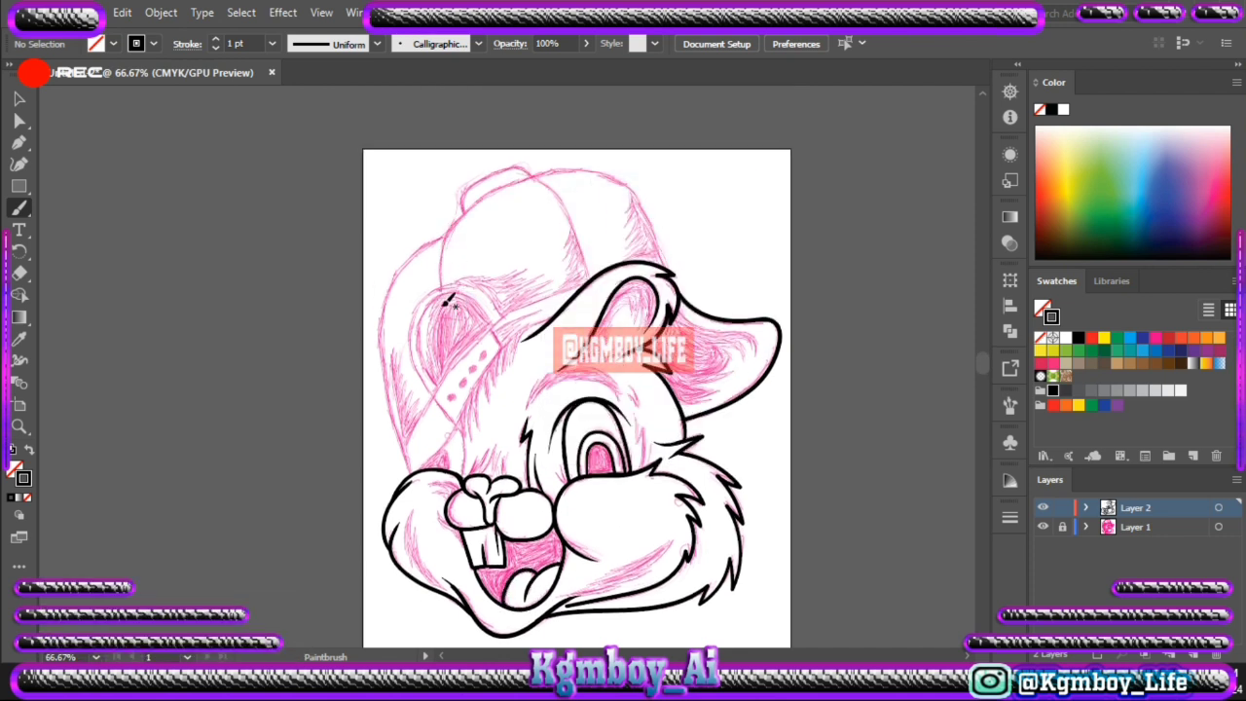
drag(446, 303, 687, 294)
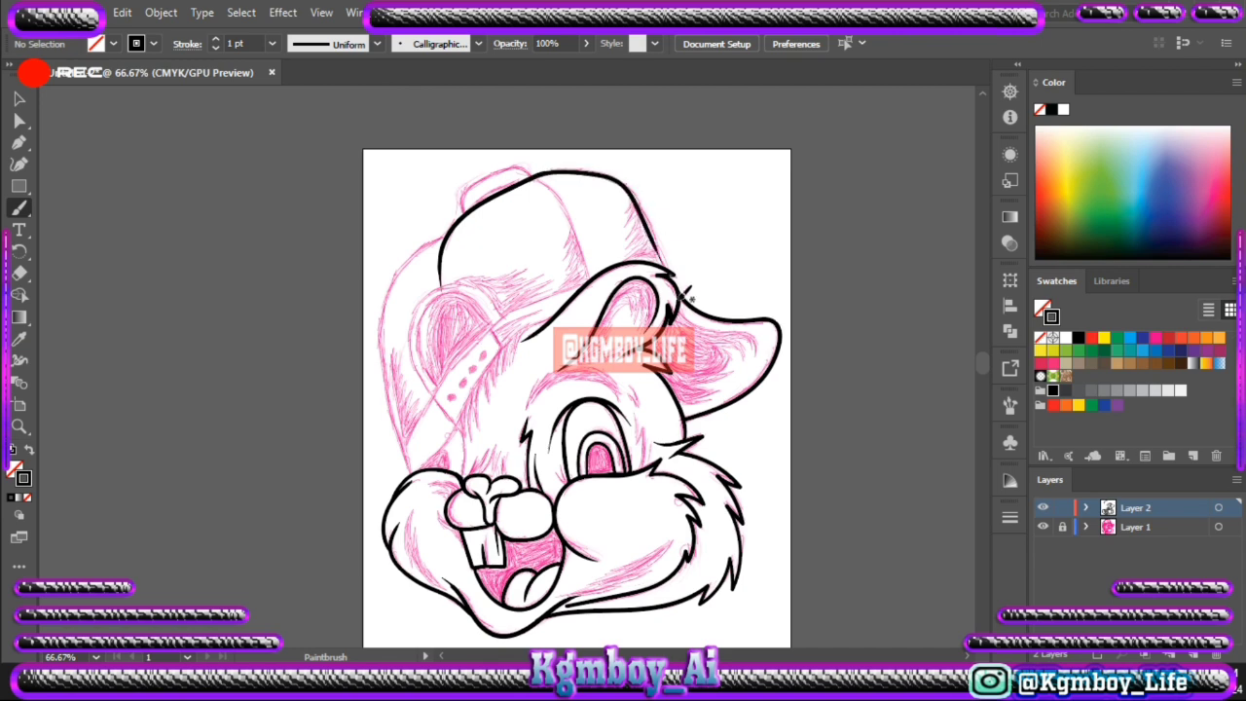
mouse_move(443, 238)
mouse_down()
mouse_move(381, 324)
mouse_move(422, 481)
mouse_move(615, 265)
mouse_up()
key(a)
key(b)
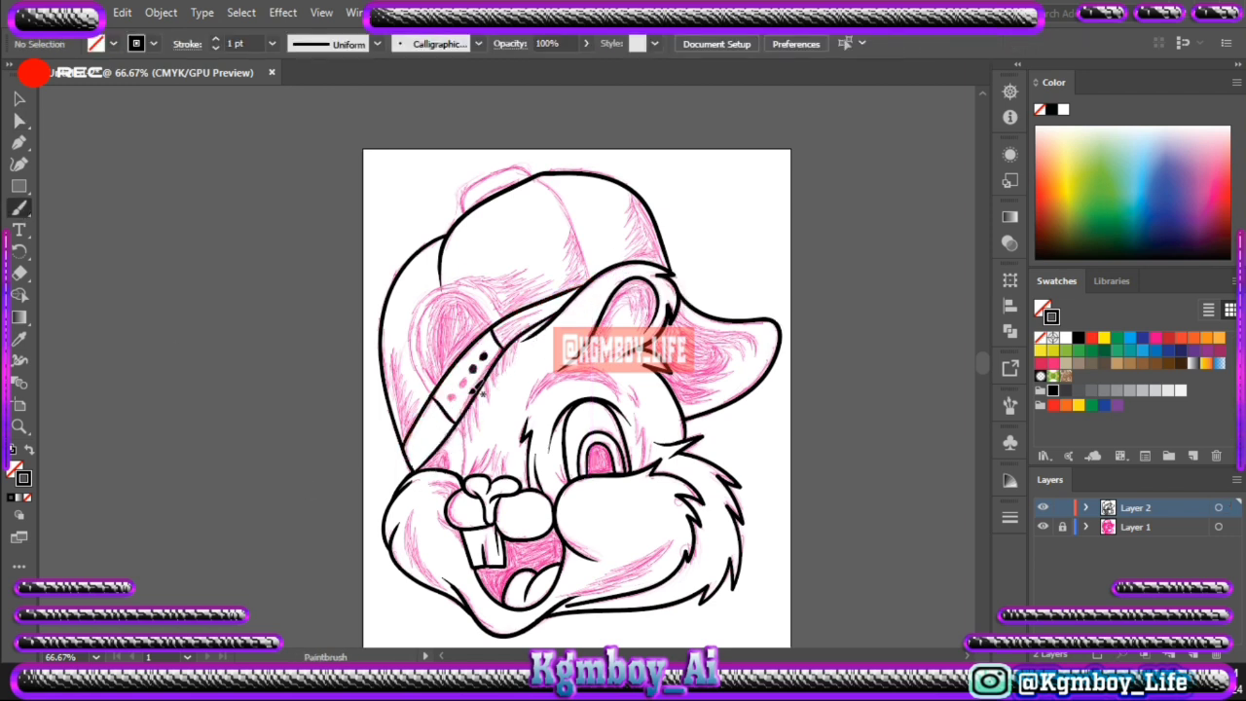
Step: Outline the left ear and the cap's top button, then preview the linework without the sketch
mouse_move(437, 403)
mouse_down()
mouse_move(498, 336)
mouse_move(429, 365)
mouse_up()
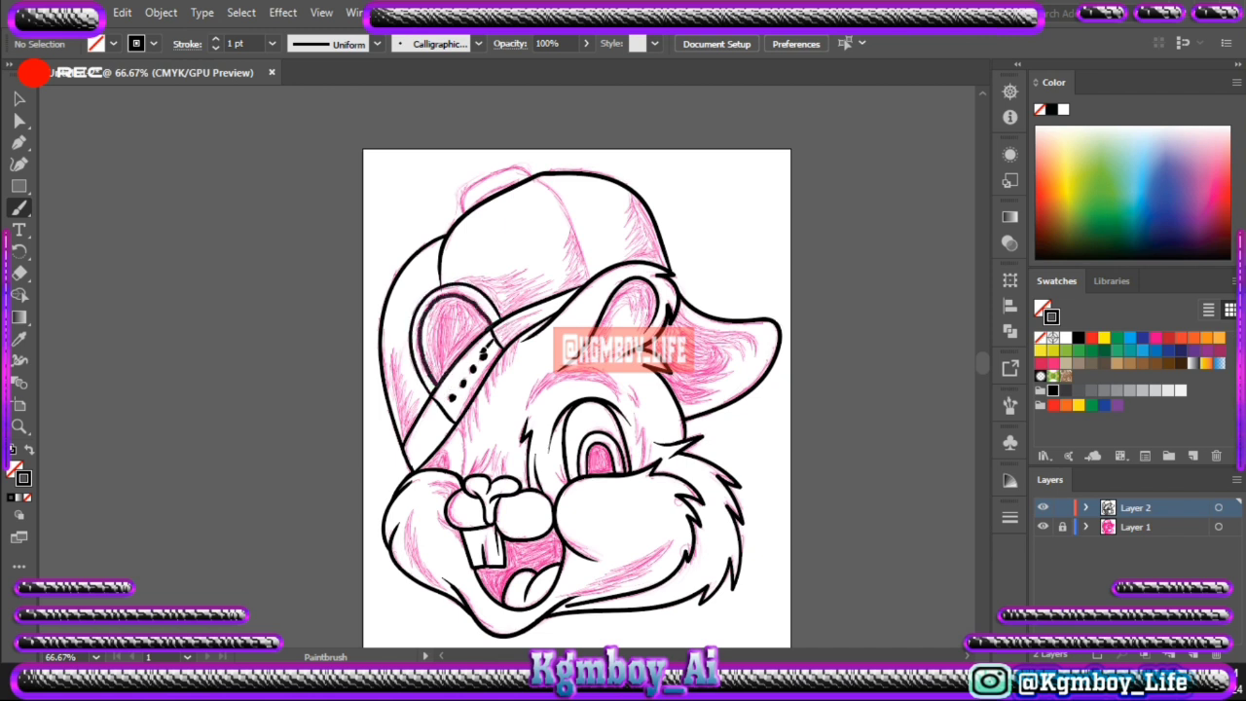
drag(464, 204, 533, 179)
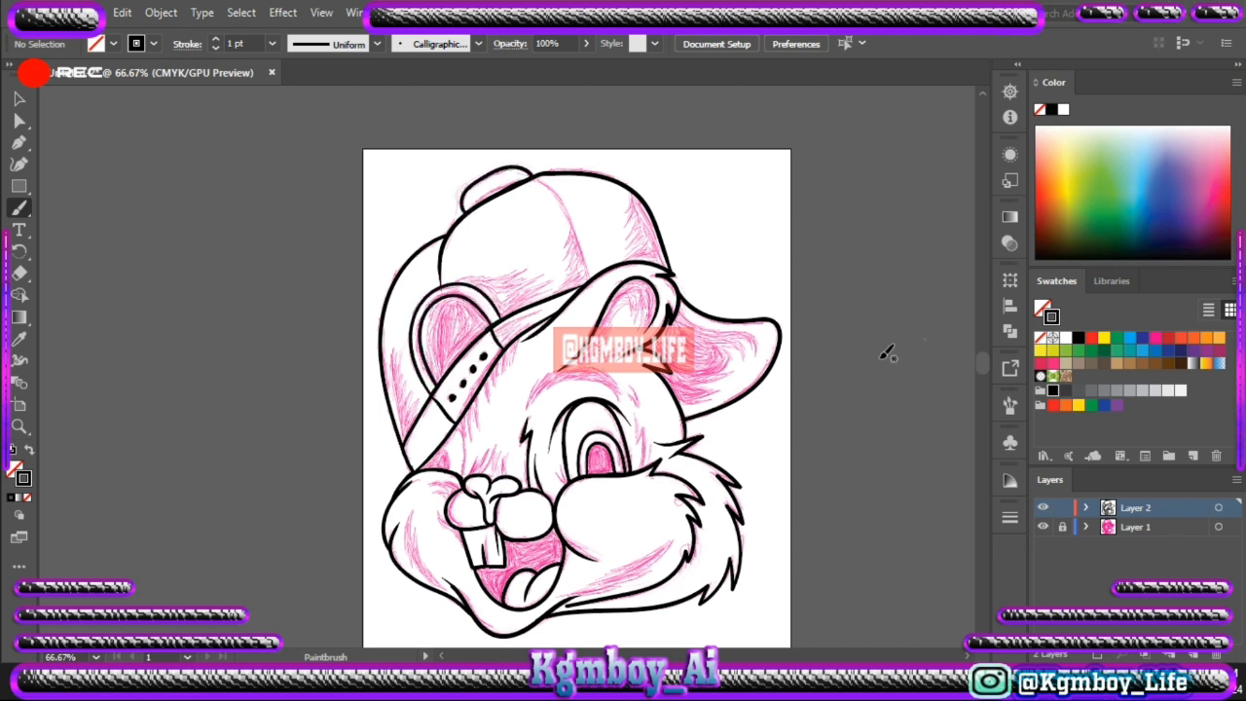
click(1043, 527)
key(shift+x)
Step: With the Pencil, fill both inner ears black and shade under the brim and the cap's left side
key(n)
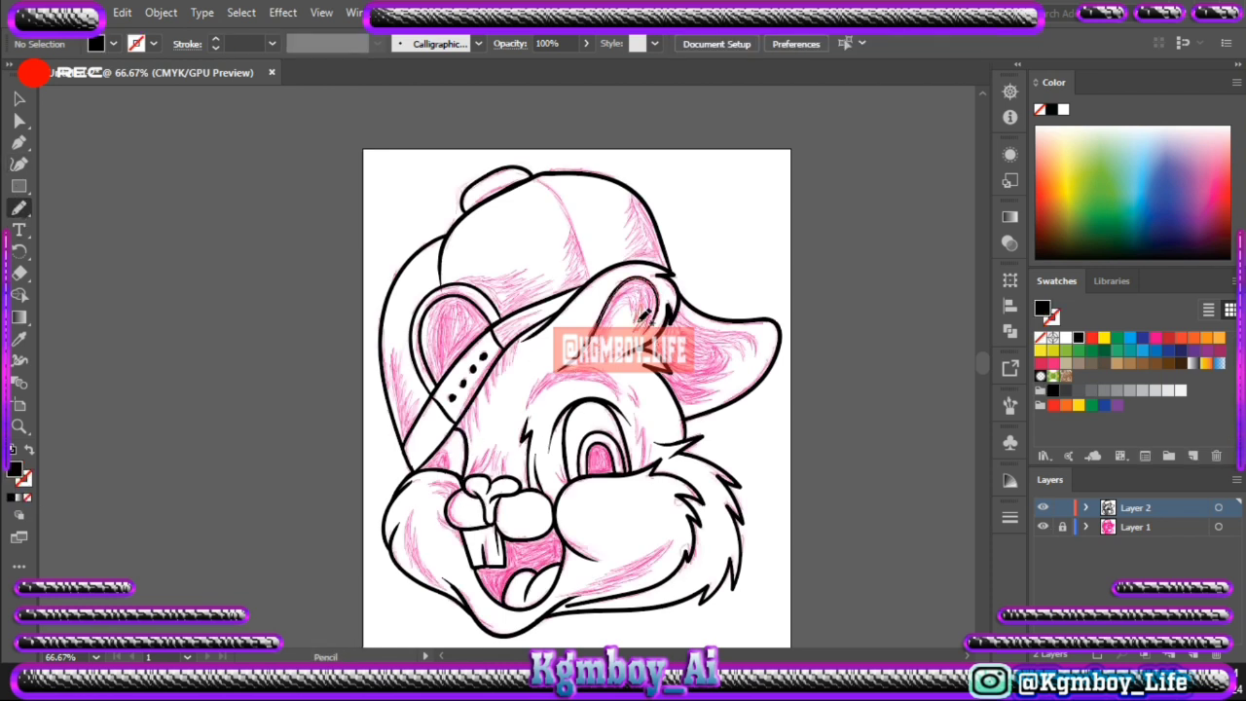
drag(576, 375, 580, 372)
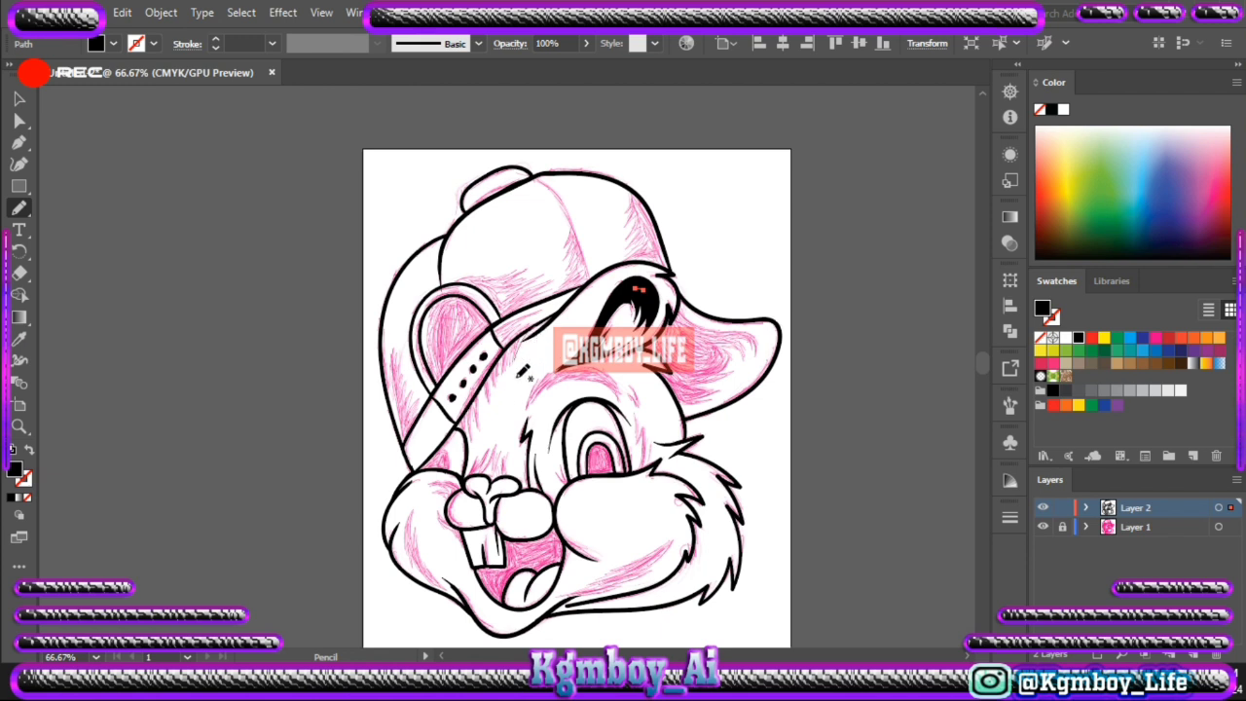
drag(458, 449, 563, 321)
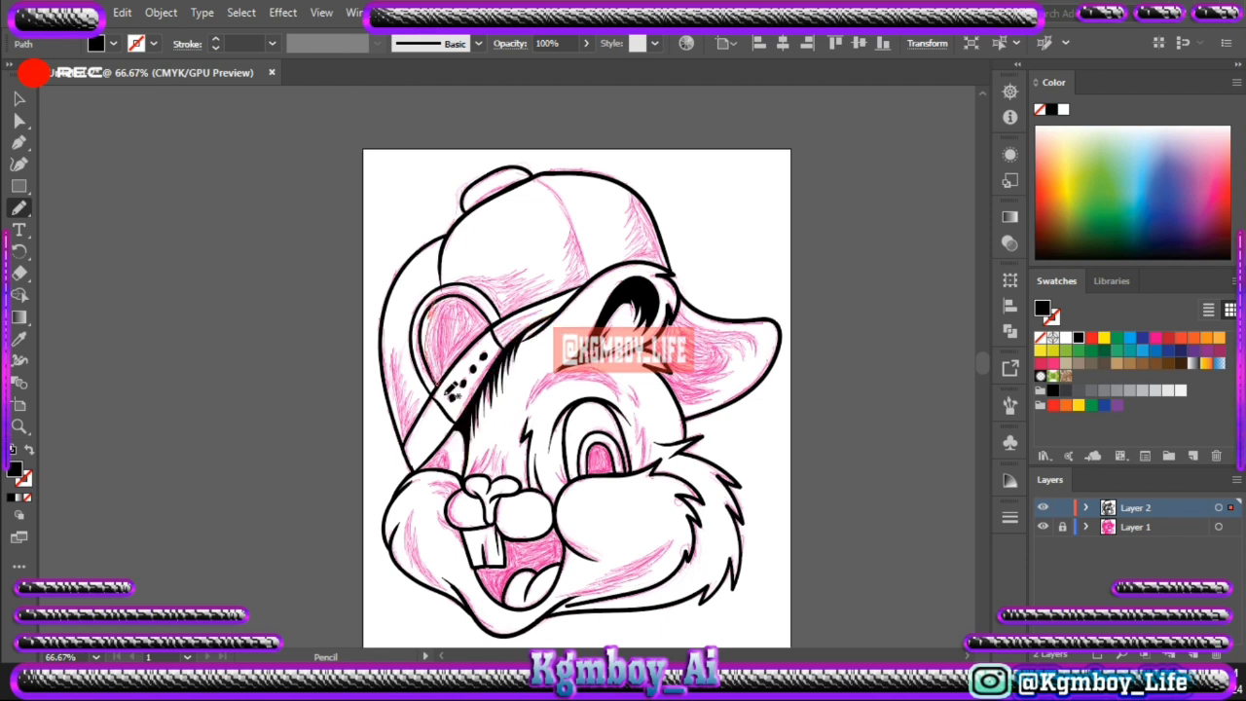
mouse_move(434, 323)
mouse_down()
mouse_move(491, 283)
mouse_move(470, 287)
mouse_up()
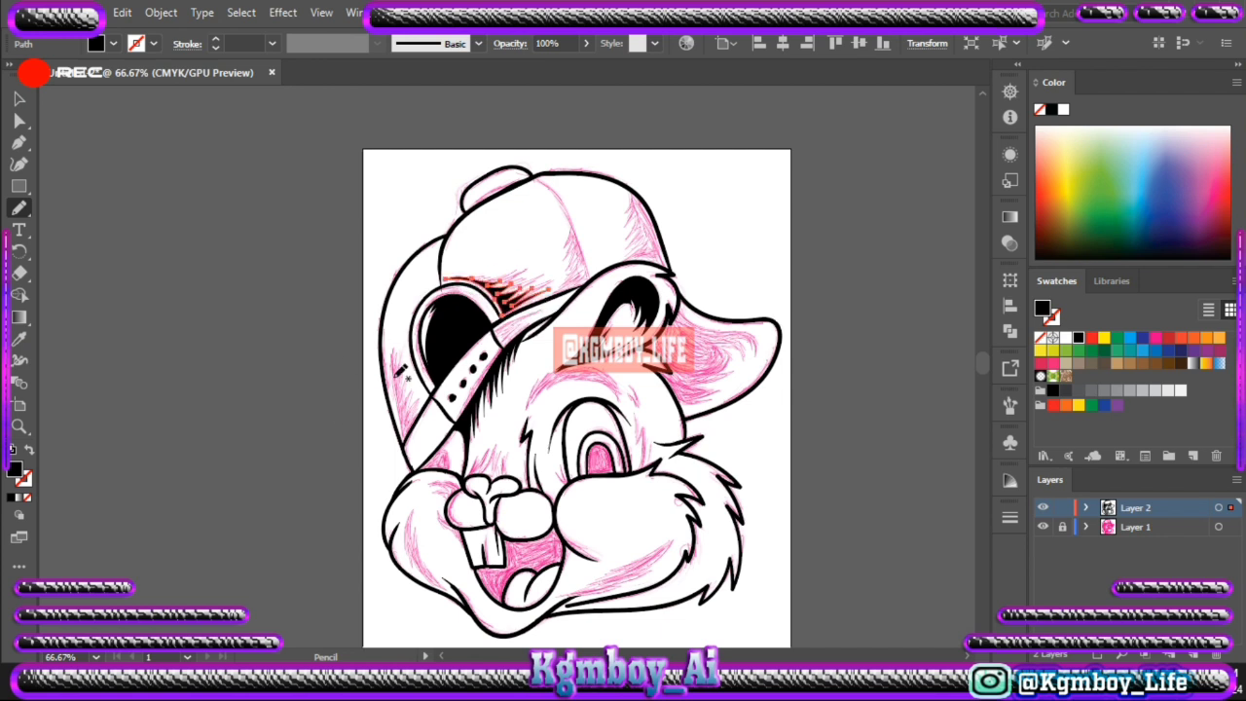
drag(413, 438, 394, 356)
Step: Hatch black shading on the muzzle, left cheek, tooth edge and nose
scroll(393, 358, up, 1)
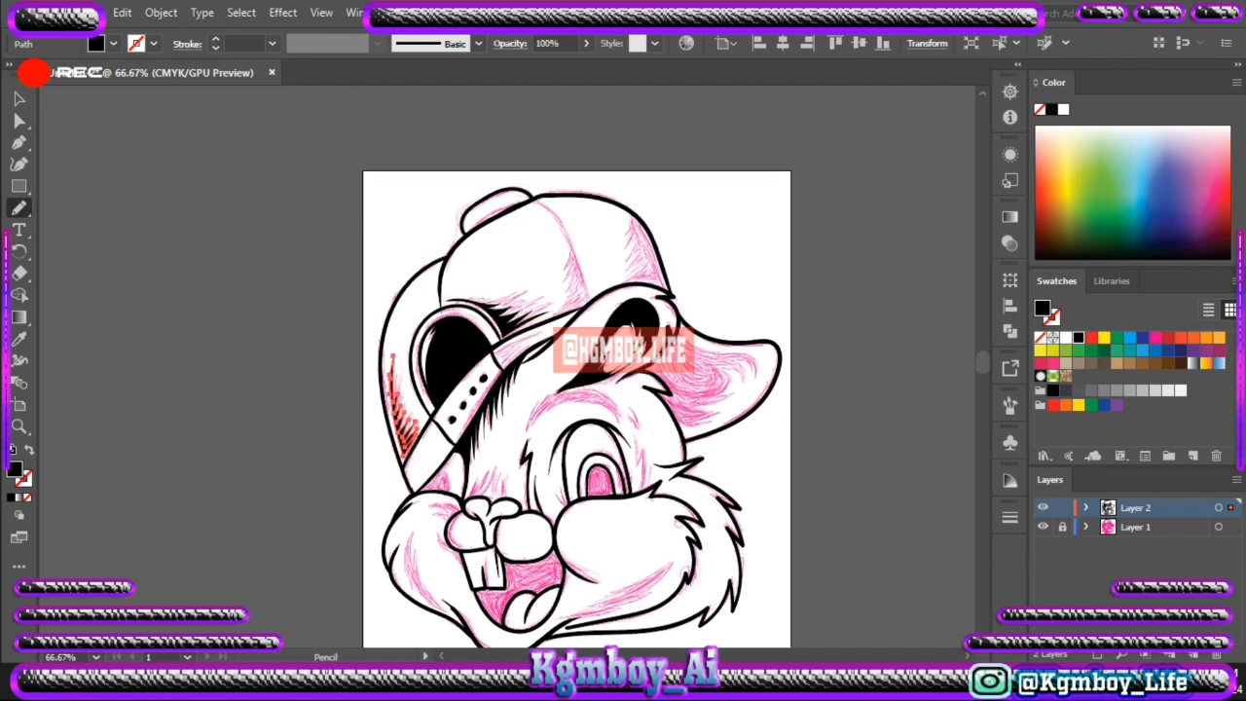
drag(440, 498, 419, 487)
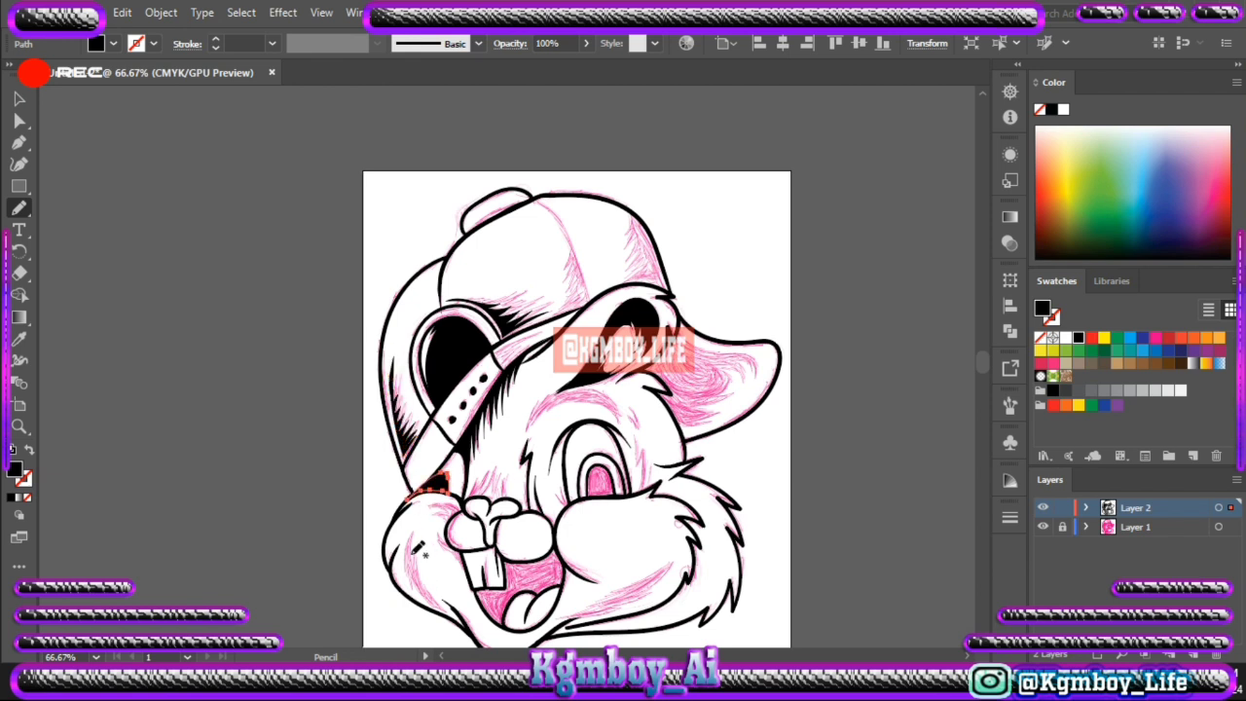
drag(426, 576, 415, 533)
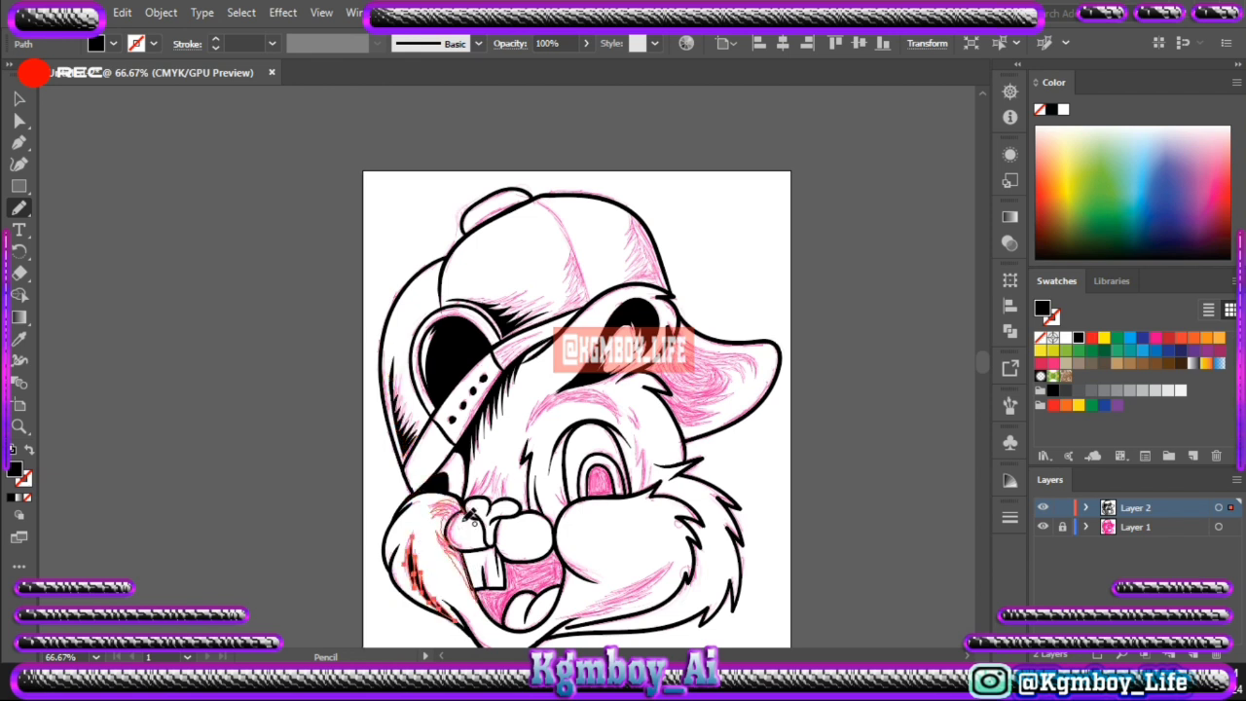
drag(466, 553, 481, 597)
drag(450, 504, 446, 499)
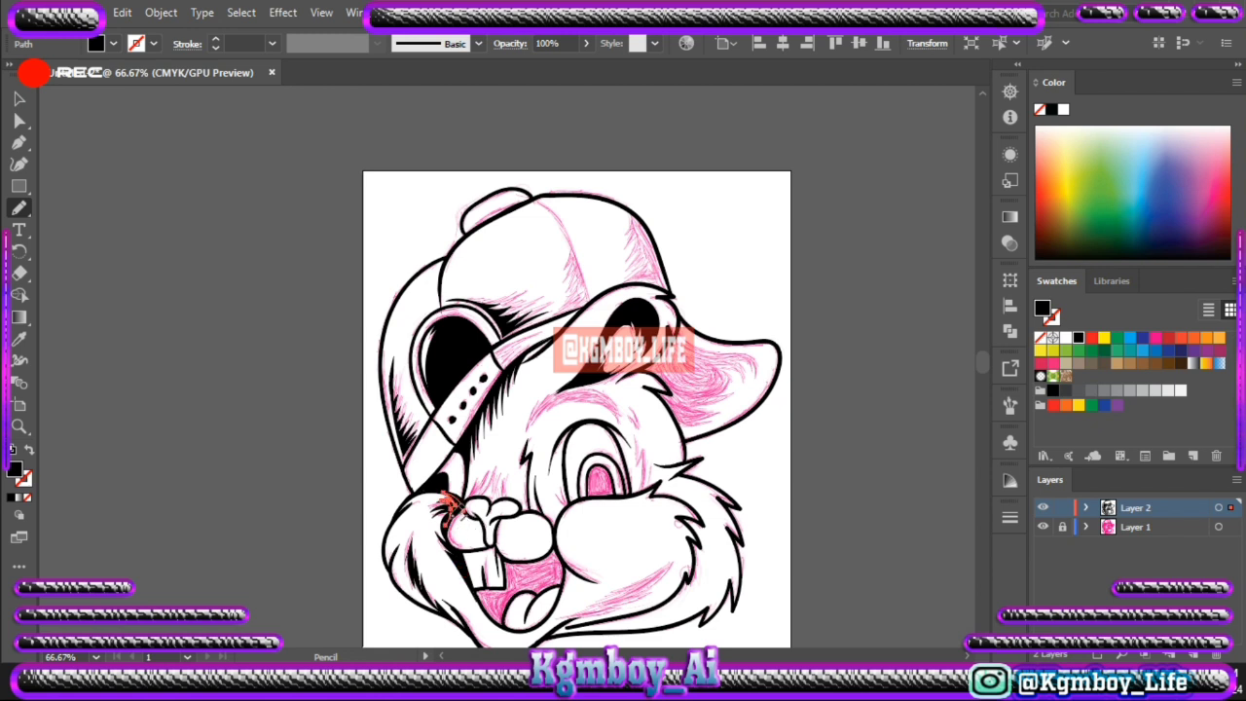
drag(512, 529, 482, 511)
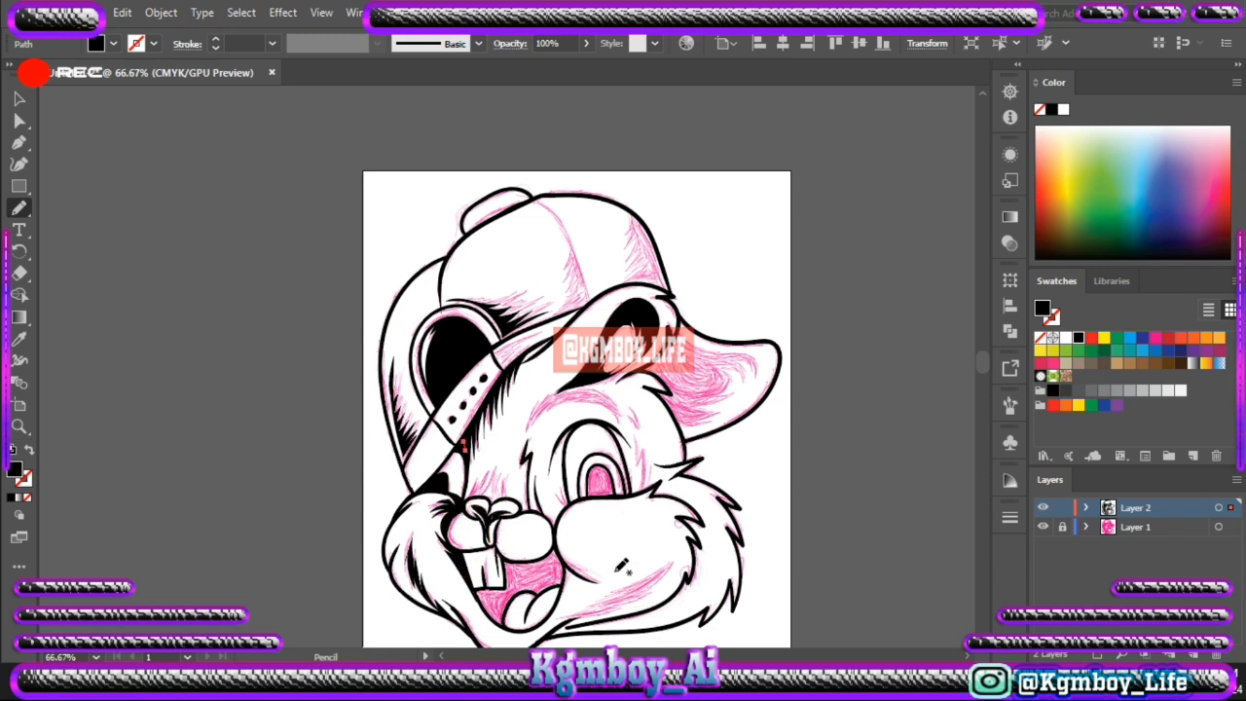
mouse_move(555, 530)
mouse_down()
mouse_move(569, 560)
mouse_move(532, 558)
mouse_up()
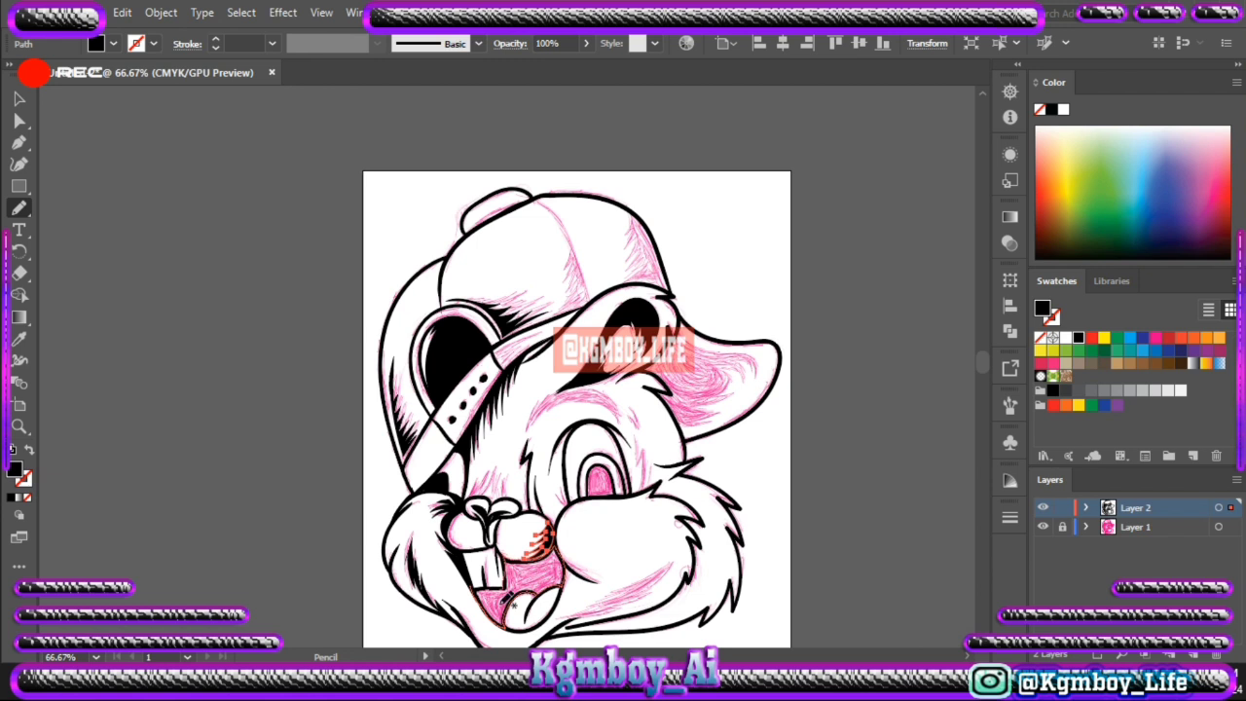
Step: Fill the mouth black and thicken the lower lip, chin and right cheek outlines
mouse_move(513, 604)
mouse_down()
mouse_move(534, 589)
mouse_move(533, 523)
mouse_up()
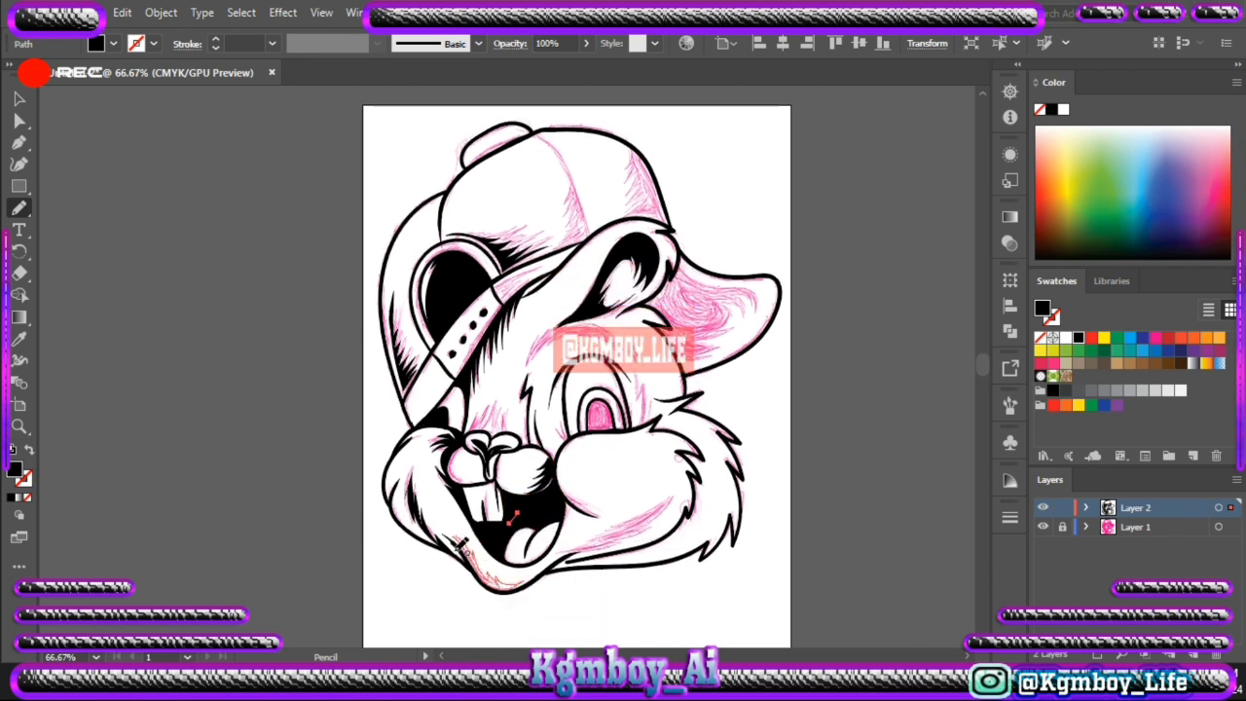
drag(521, 586, 444, 533)
drag(684, 508, 545, 569)
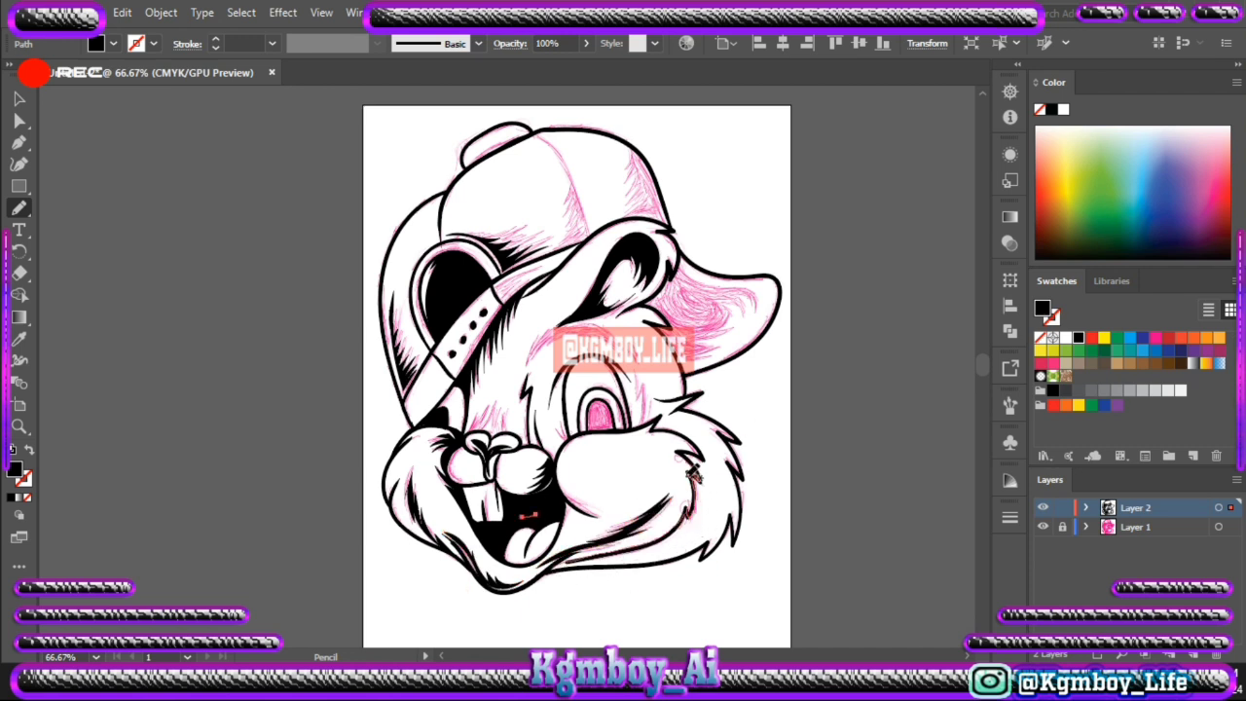
drag(695, 466, 550, 576)
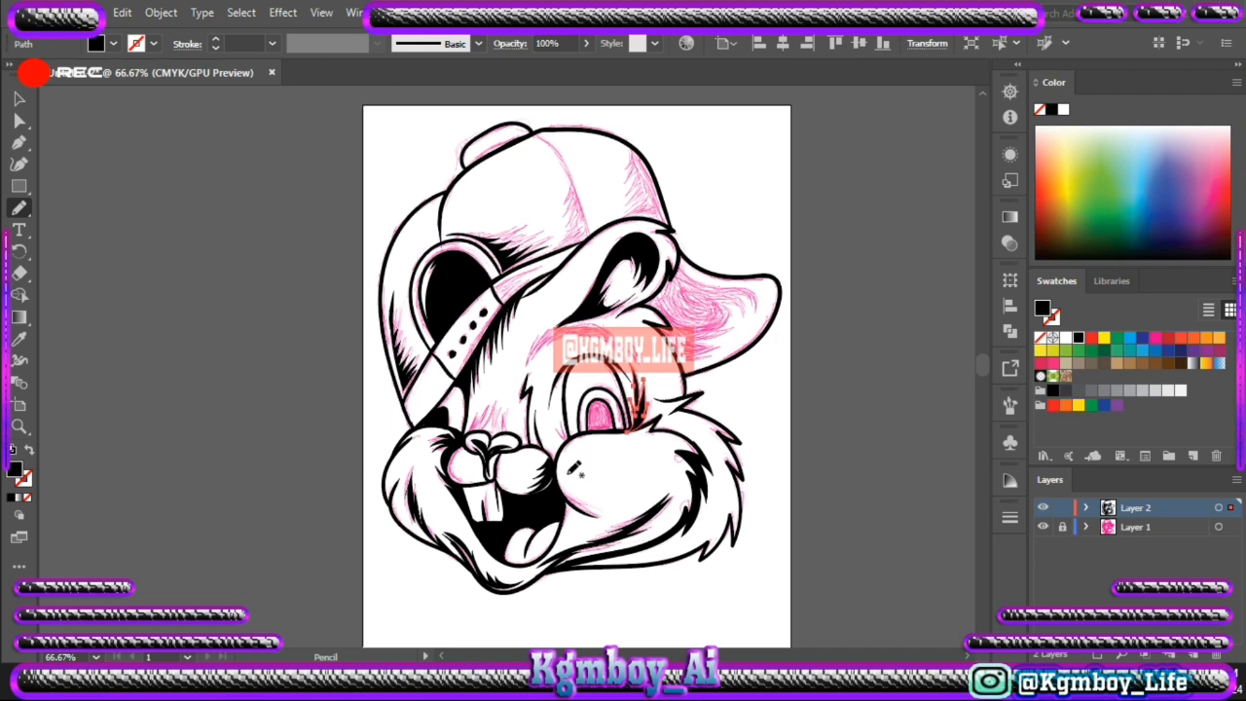
Step: Add the eyelash and black pupil, hatch beside the nose, and shade the cap seam
drag(650, 375, 643, 385)
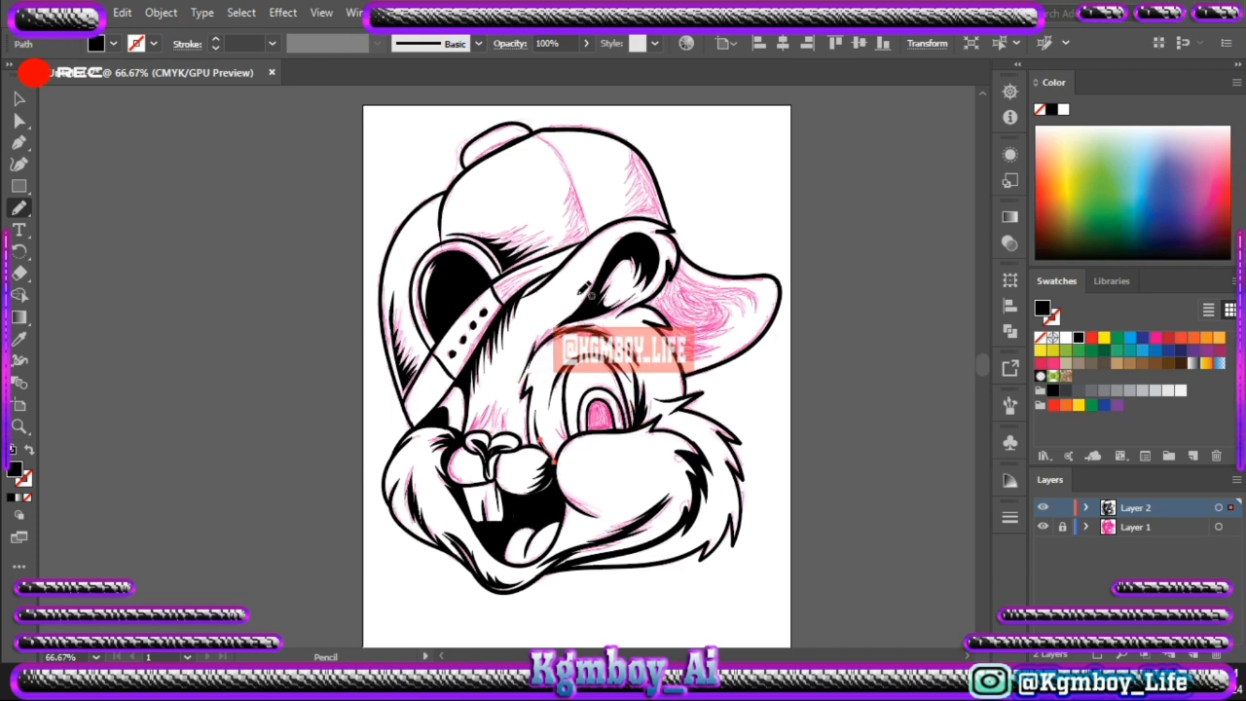
mouse_move(532, 428)
mouse_down()
mouse_move(555, 463)
mouse_move(473, 443)
mouse_up()
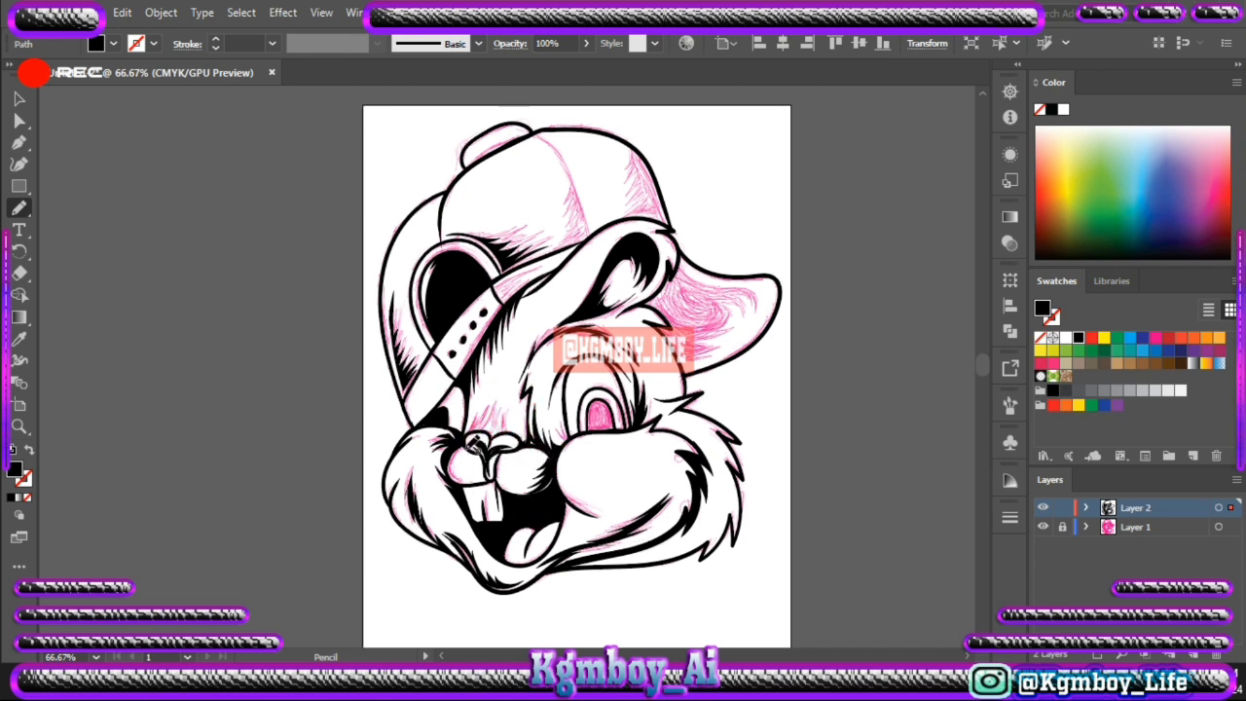
drag(624, 440, 615, 434)
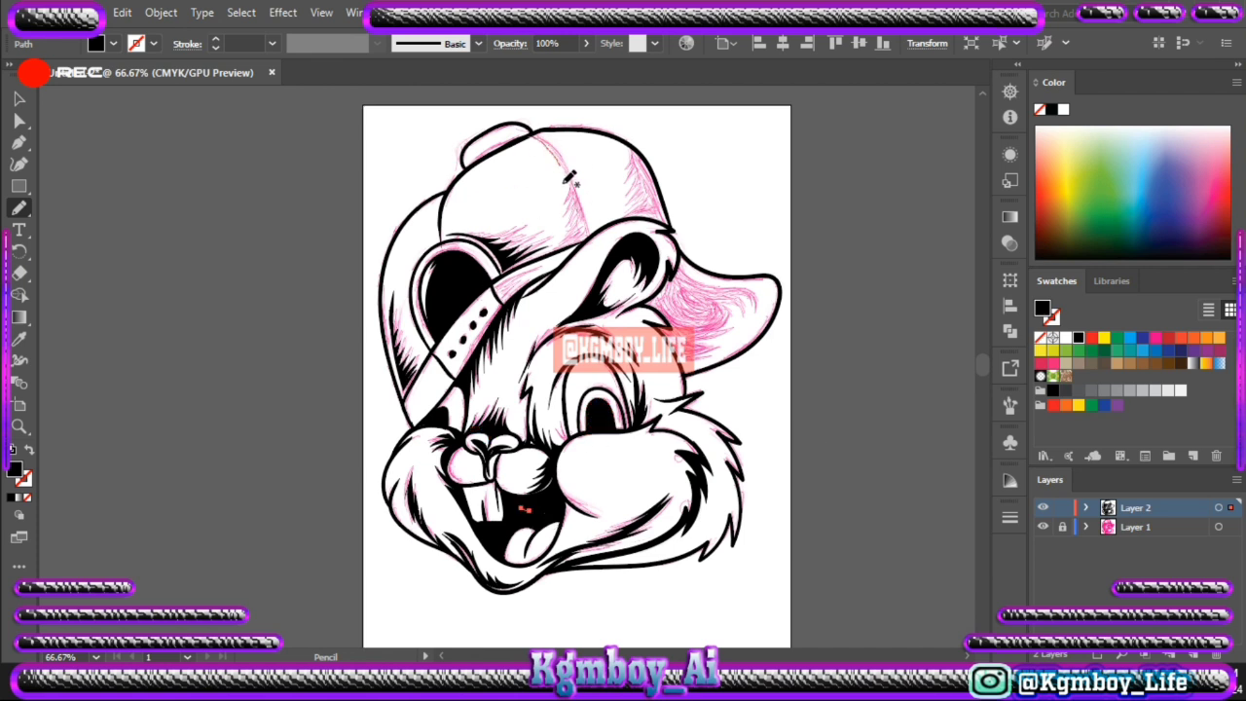
drag(539, 144, 584, 236)
drag(461, 289, 463, 279)
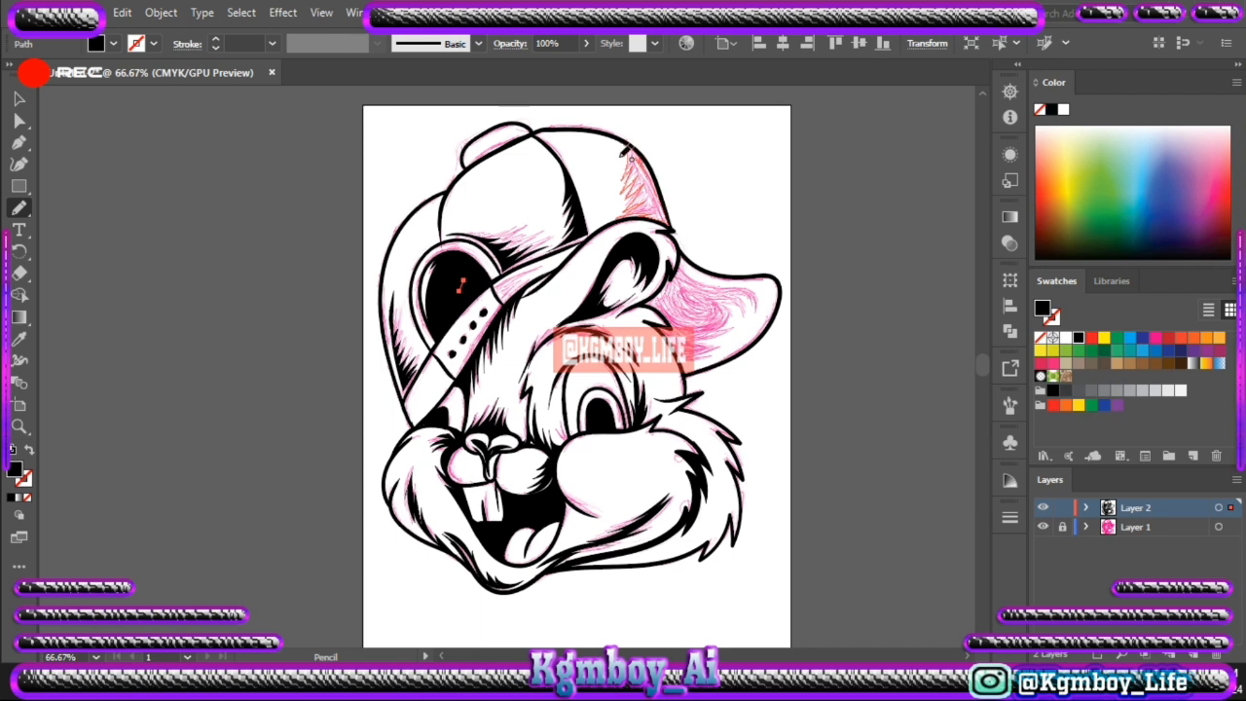
Step: Shade the cap's right side and brim, the left cheek and mouth, and thicken the chin and fur outline
drag(638, 220, 619, 229)
mouse_move(694, 284)
mouse_down()
mouse_move(707, 368)
mouse_move(681, 261)
mouse_up()
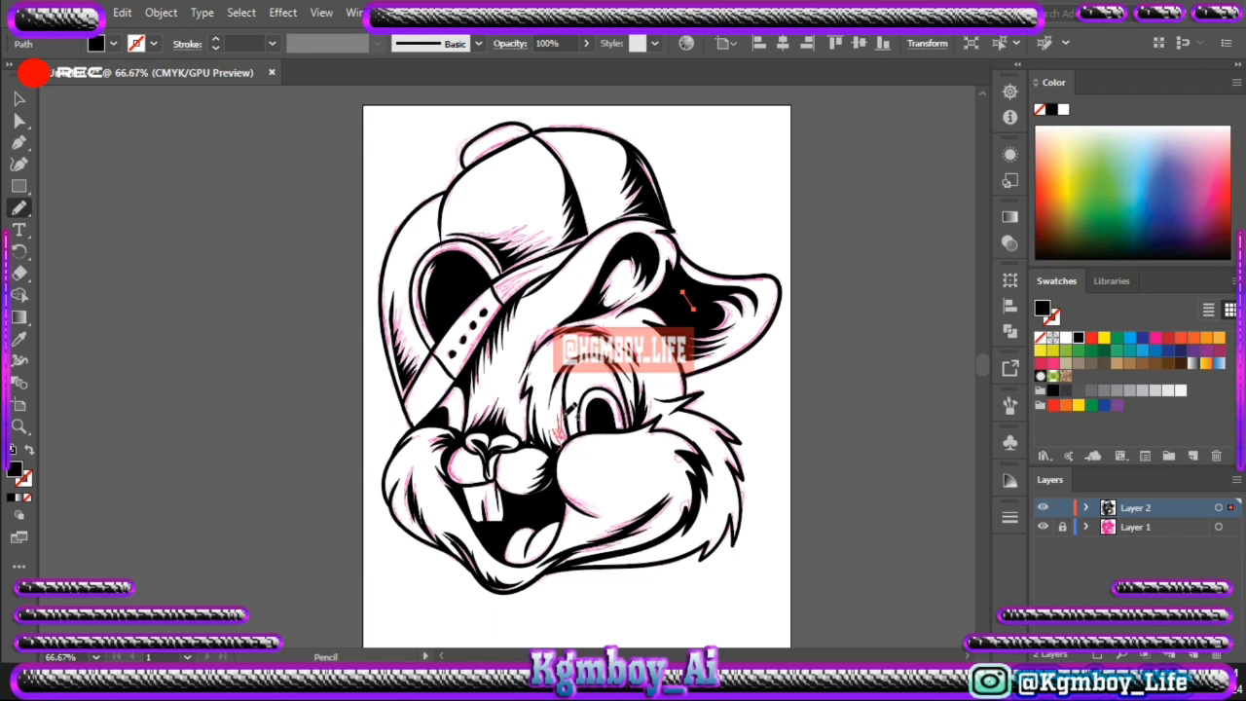
click(535, 514)
drag(411, 519, 392, 495)
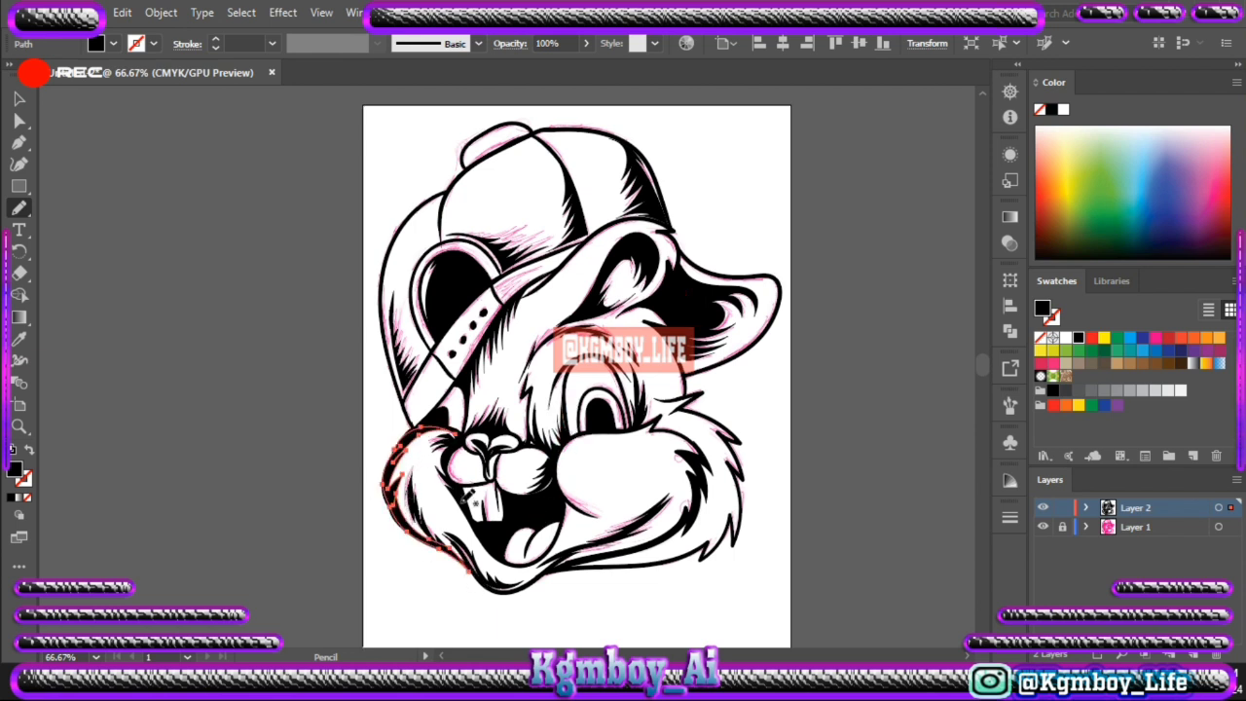
drag(516, 509, 541, 514)
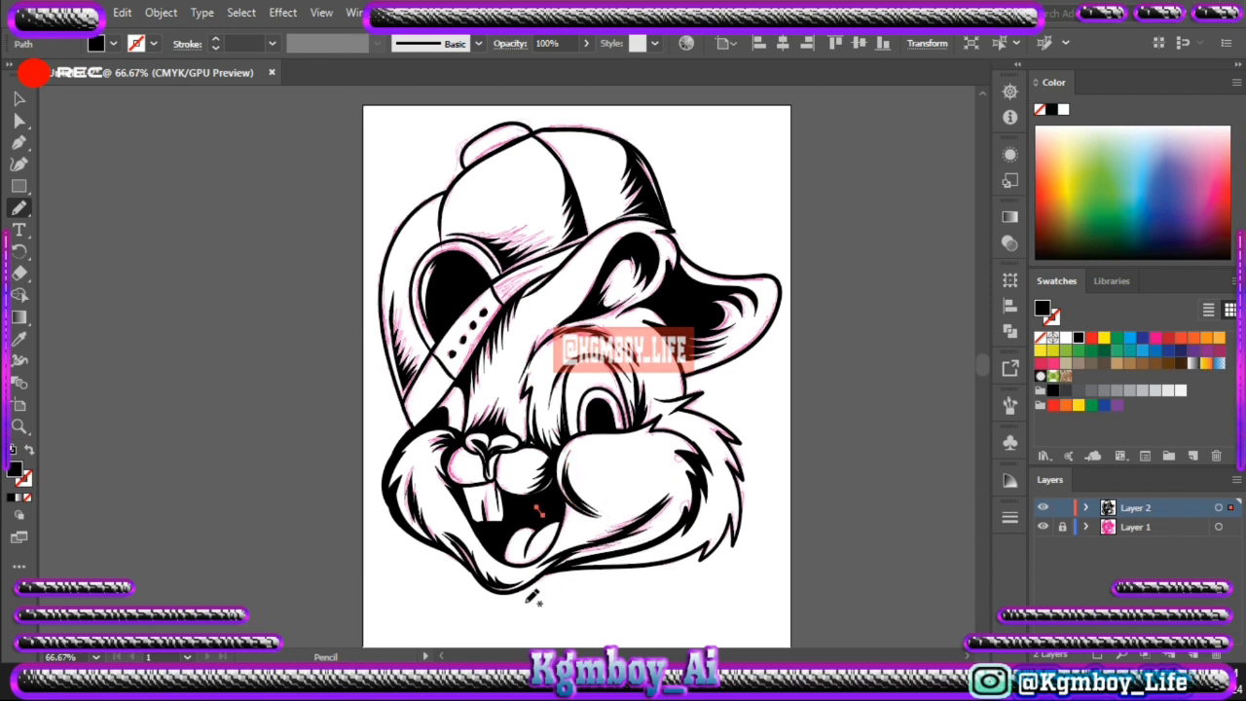
drag(531, 597, 672, 582)
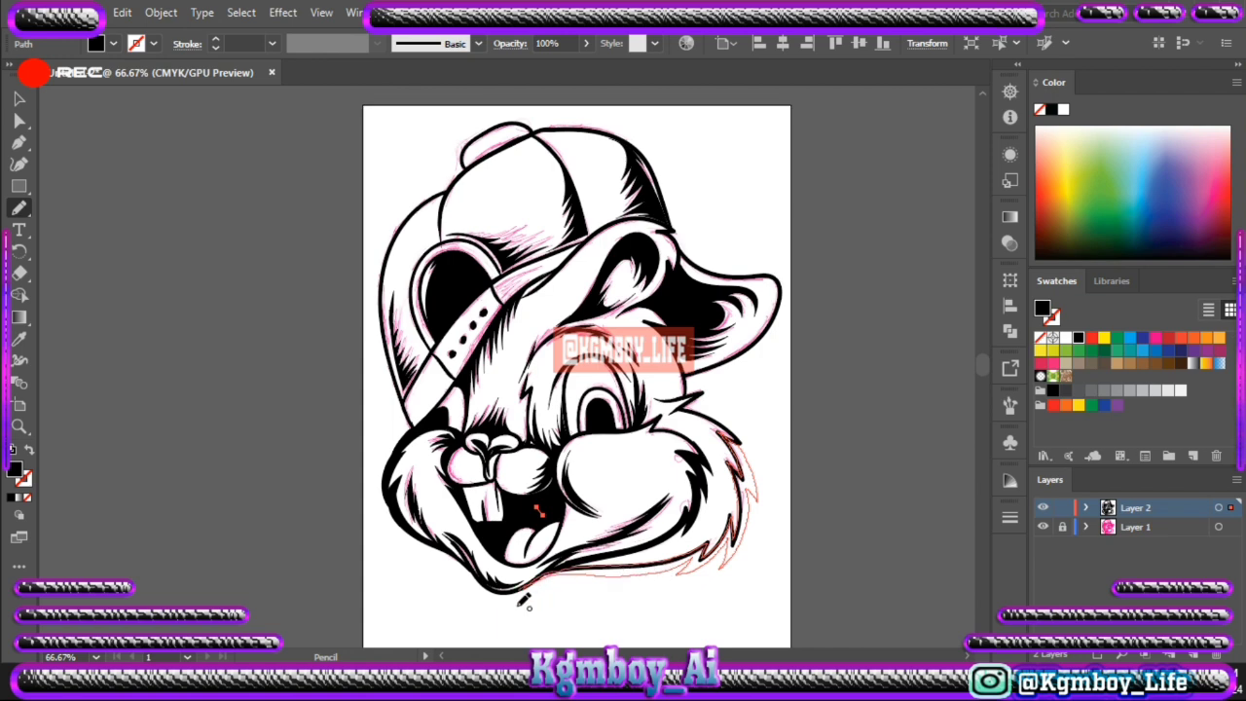
mouse_move(735, 533)
mouse_down()
mouse_move(531, 584)
mouse_move(432, 546)
mouse_up()
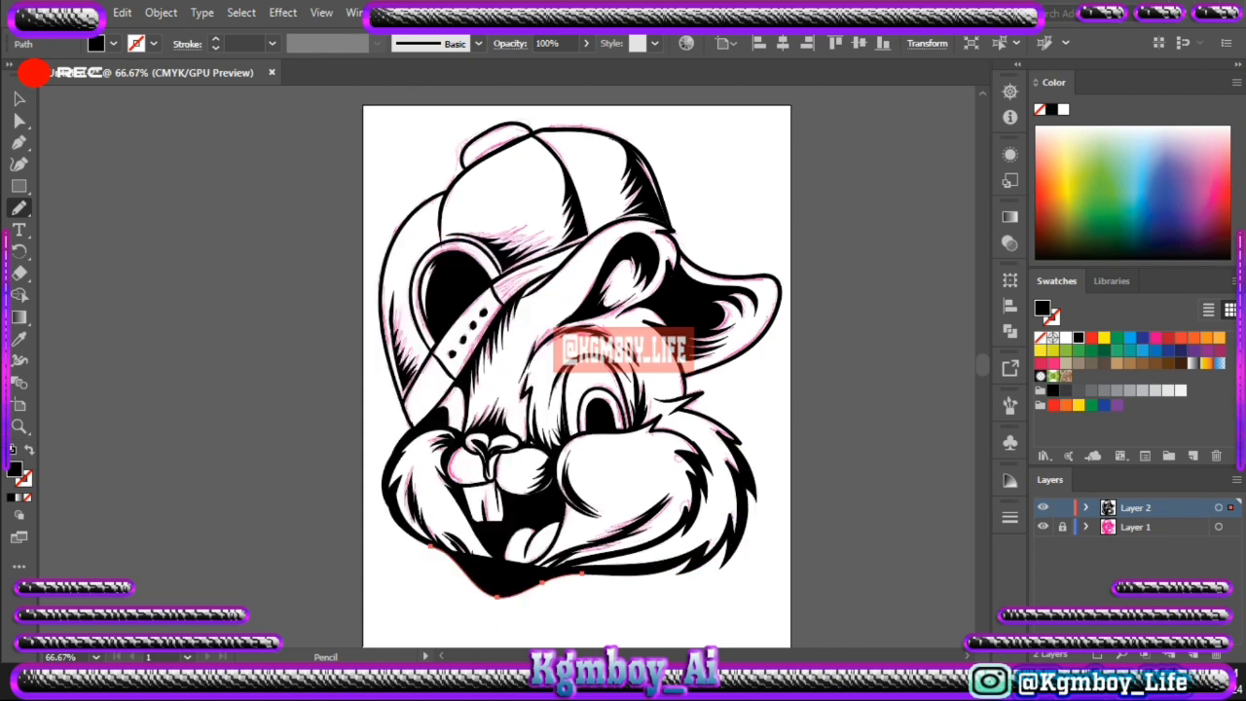
Step: Retrace and thicken the chin's lower outline in black
key(ctrl+shift+a)
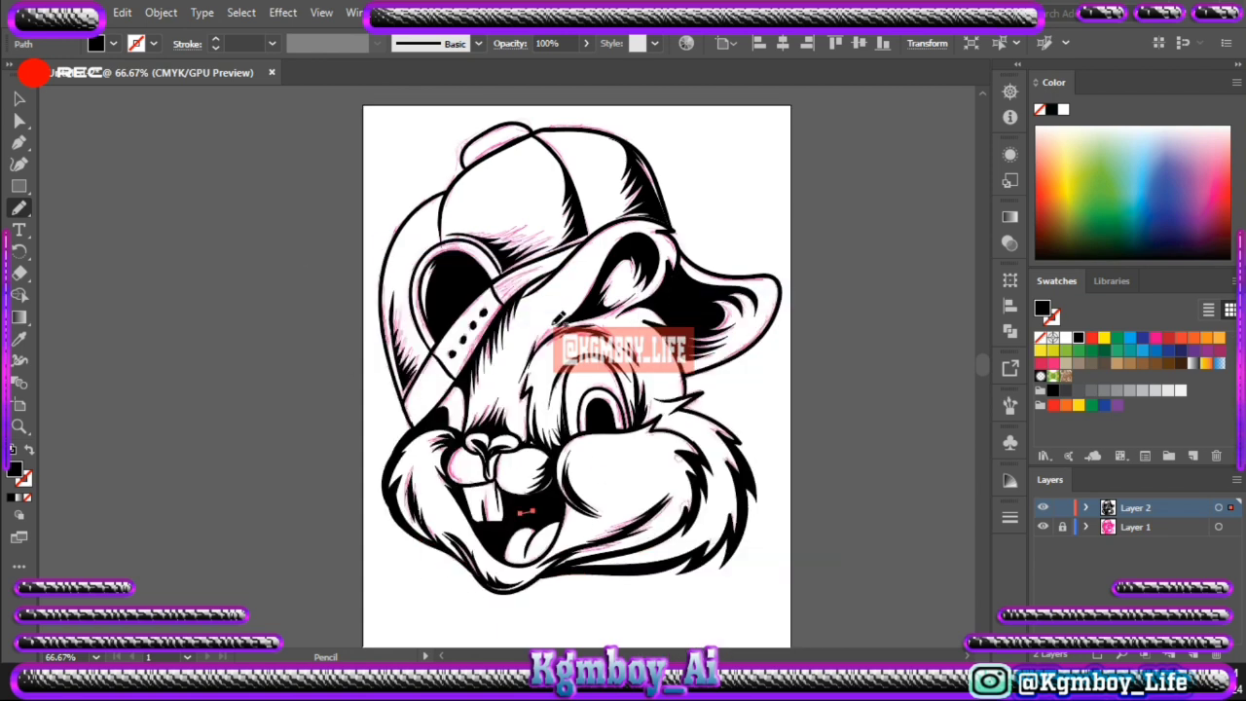
drag(498, 613, 567, 583)
mouse_move(461, 567)
mouse_down()
mouse_move(445, 551)
mouse_move(553, 575)
mouse_up()
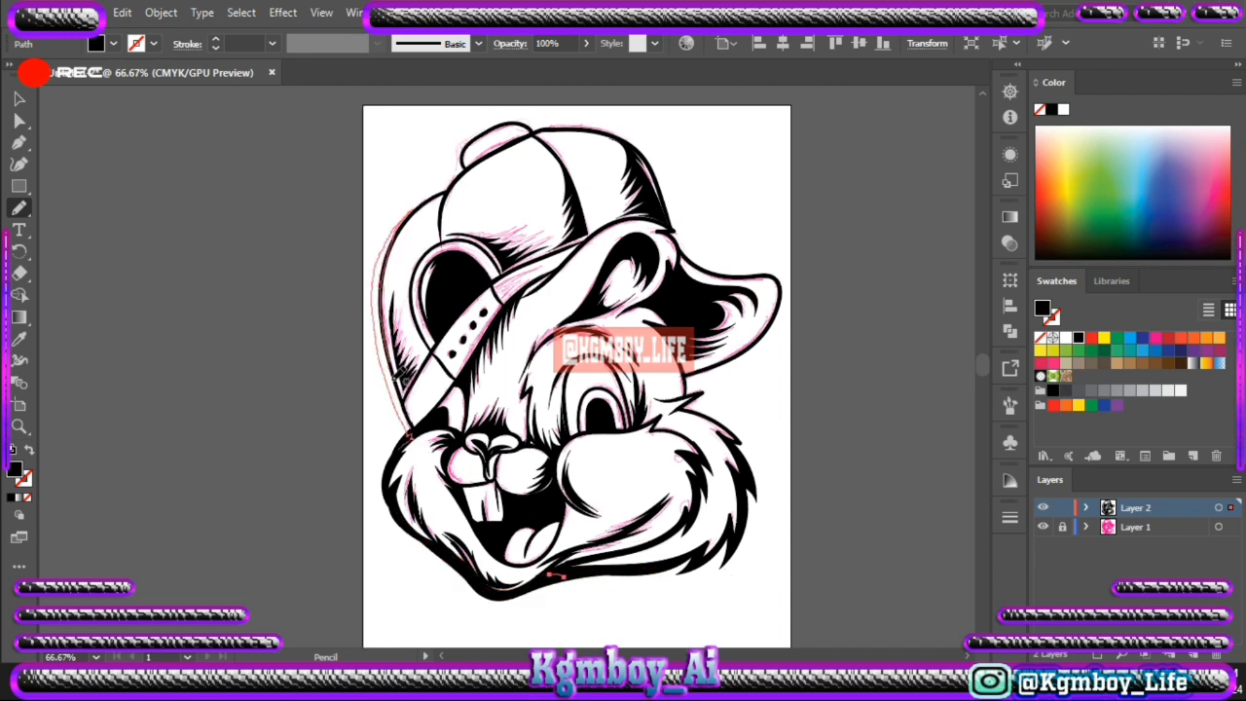
Step: Ink the cap's left side, top button, brim curve and top-right edge in thick black strokes
drag(397, 221, 434, 422)
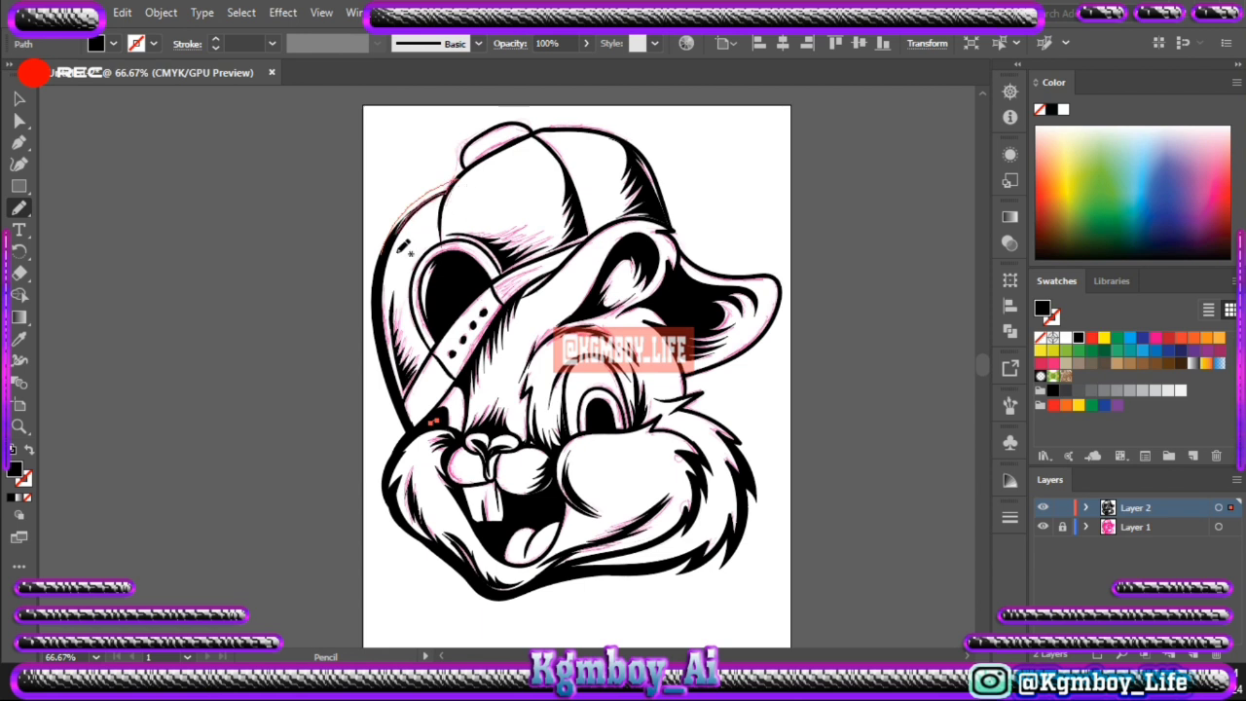
drag(456, 179, 441, 427)
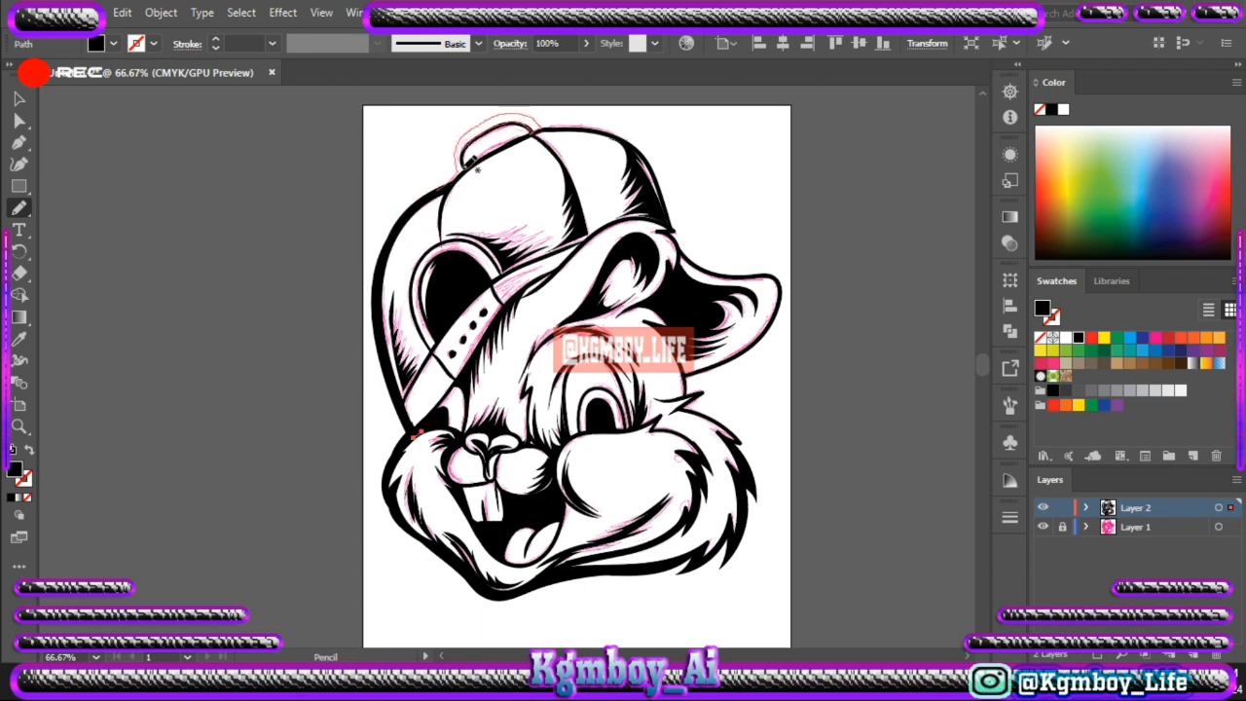
drag(470, 164, 540, 124)
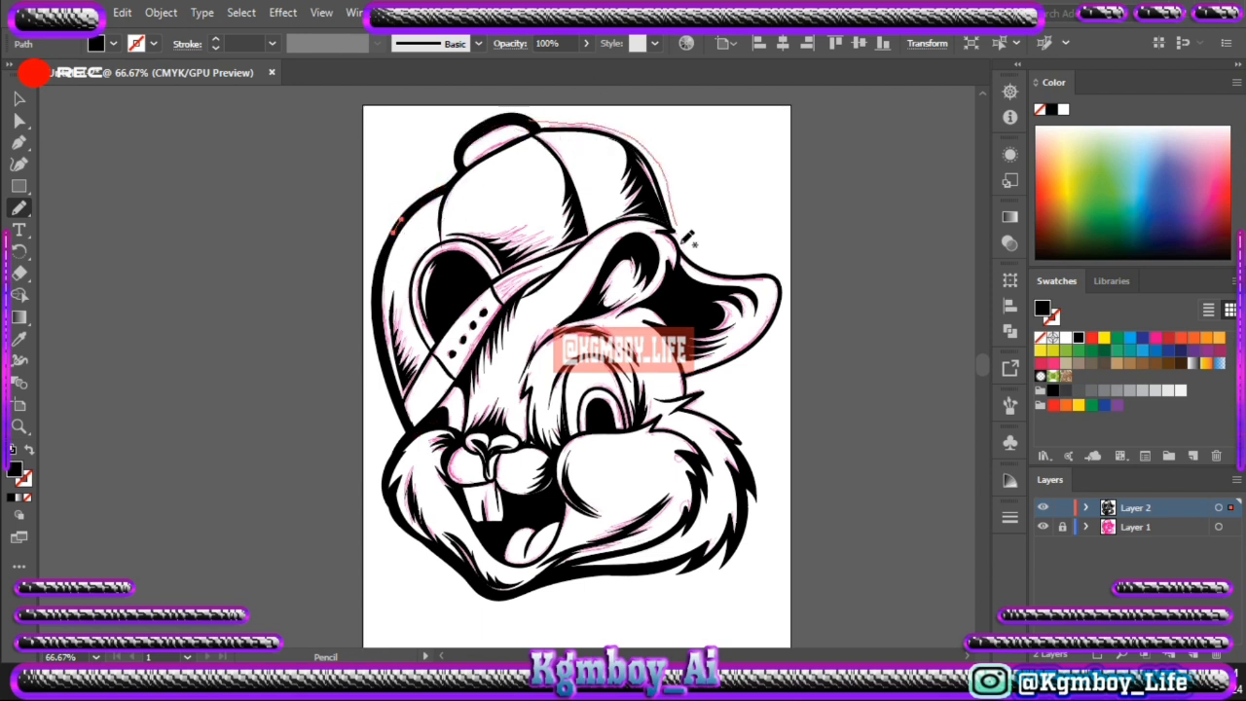
drag(778, 282, 702, 393)
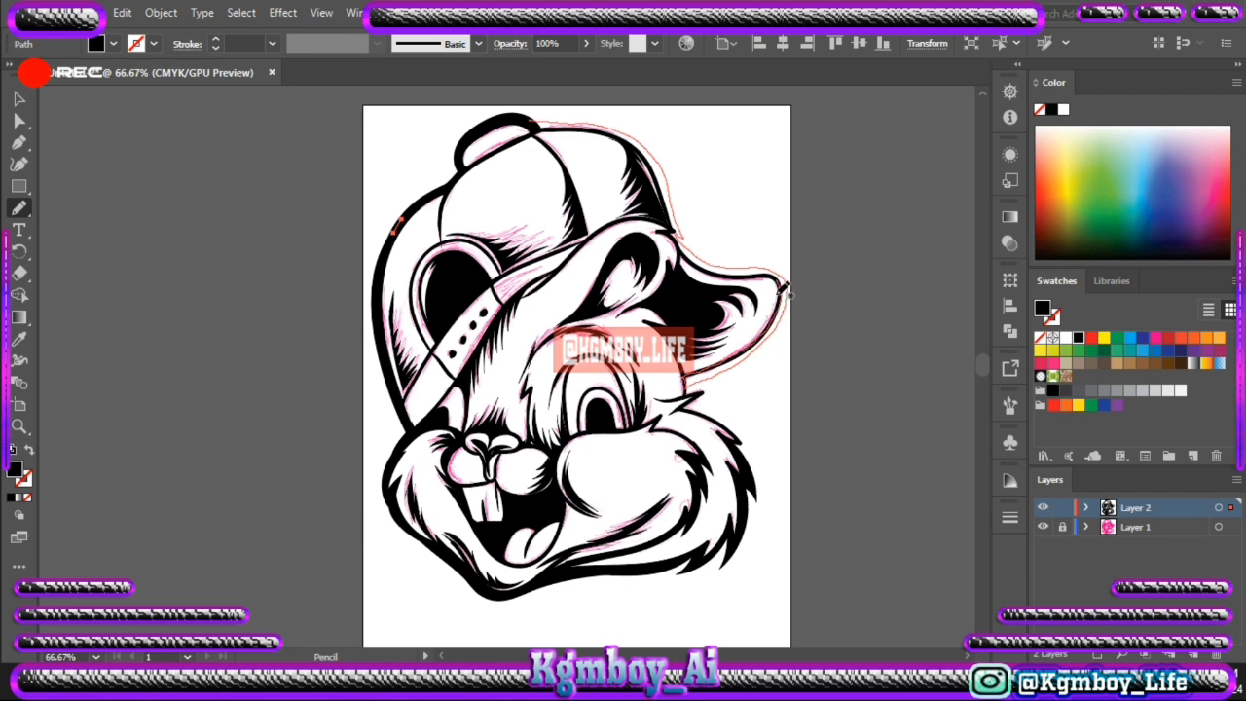
drag(568, 139, 778, 283)
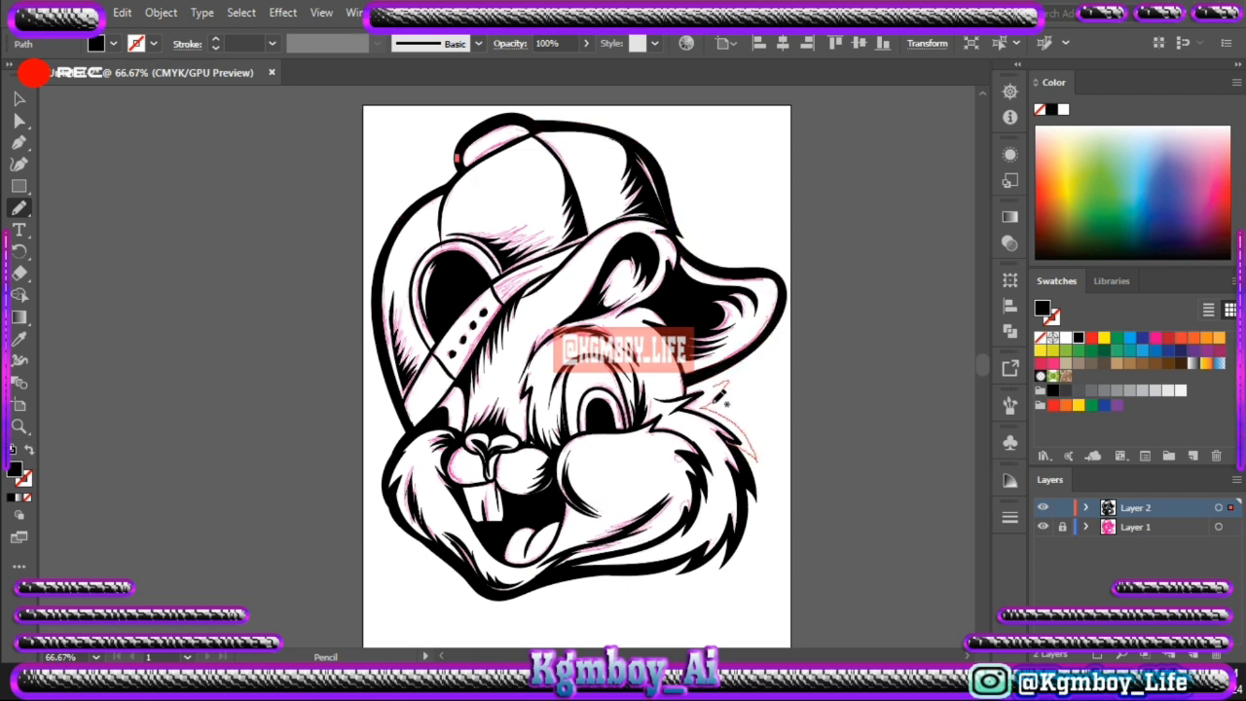
drag(725, 443, 728, 446)
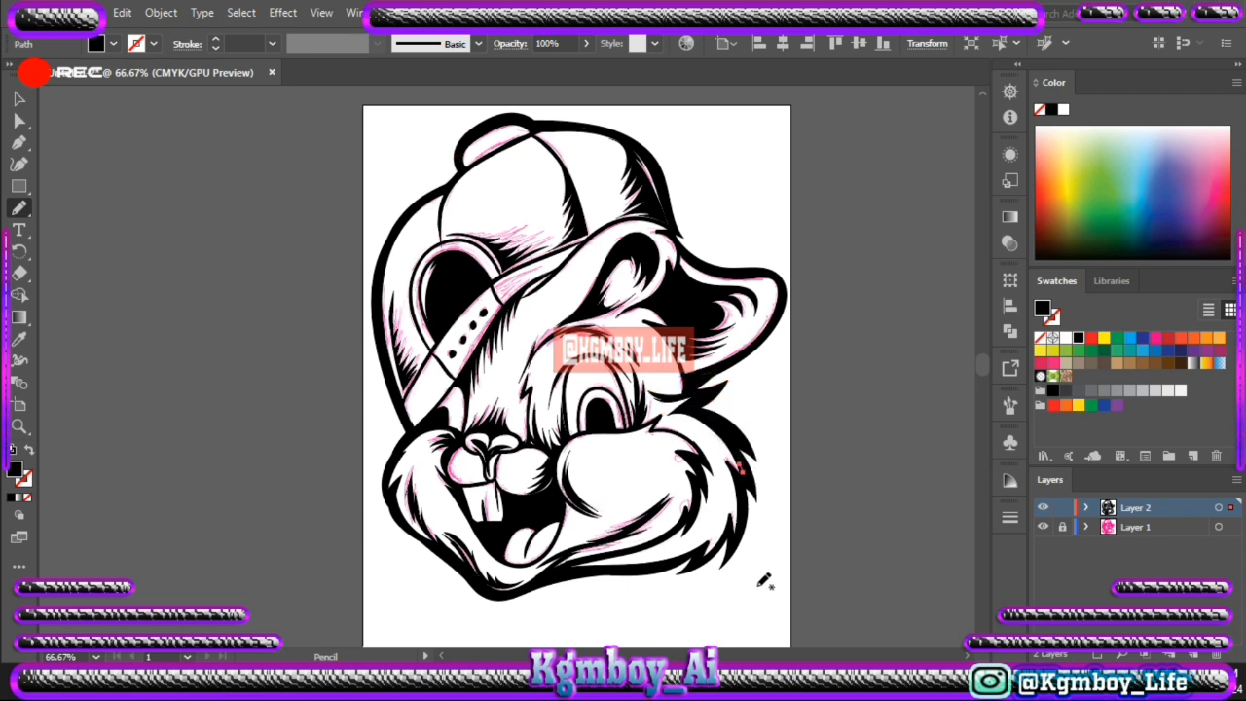
Step: Draw a heavier black line along the cap brim
key(v)
key(ctrl+shift+w)
key(n)
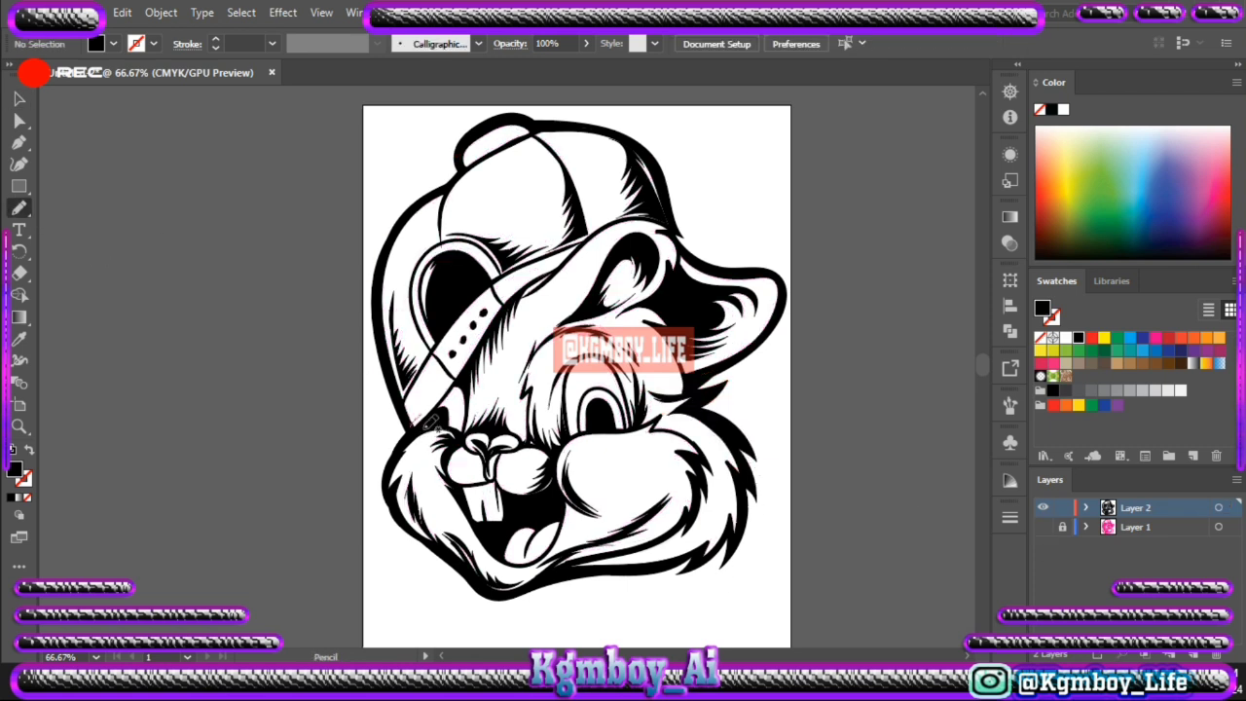
mouse_move(433, 423)
mouse_down()
mouse_move(413, 428)
mouse_move(618, 243)
mouse_up()
Step: Expand all the inked strokes' appearance and merge them into solid shapes with Pathfinder
key(v)
click(92, 185)
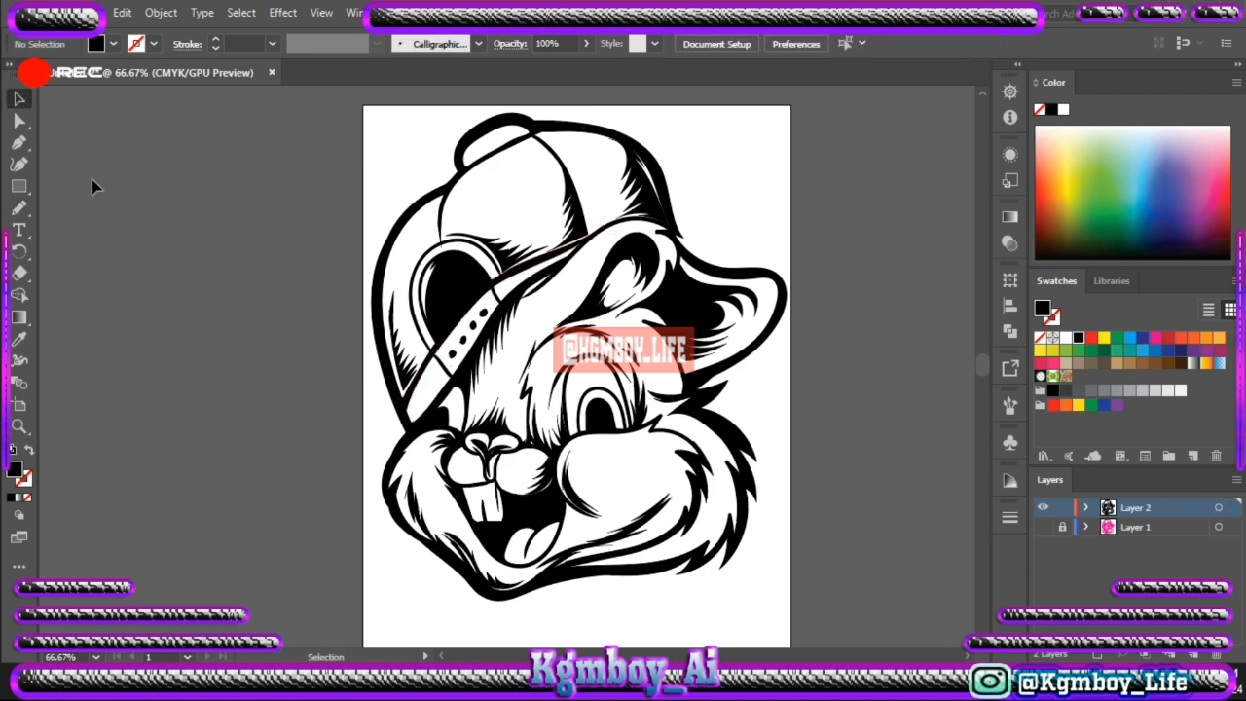
key(ctrl+a)
click(161, 11)
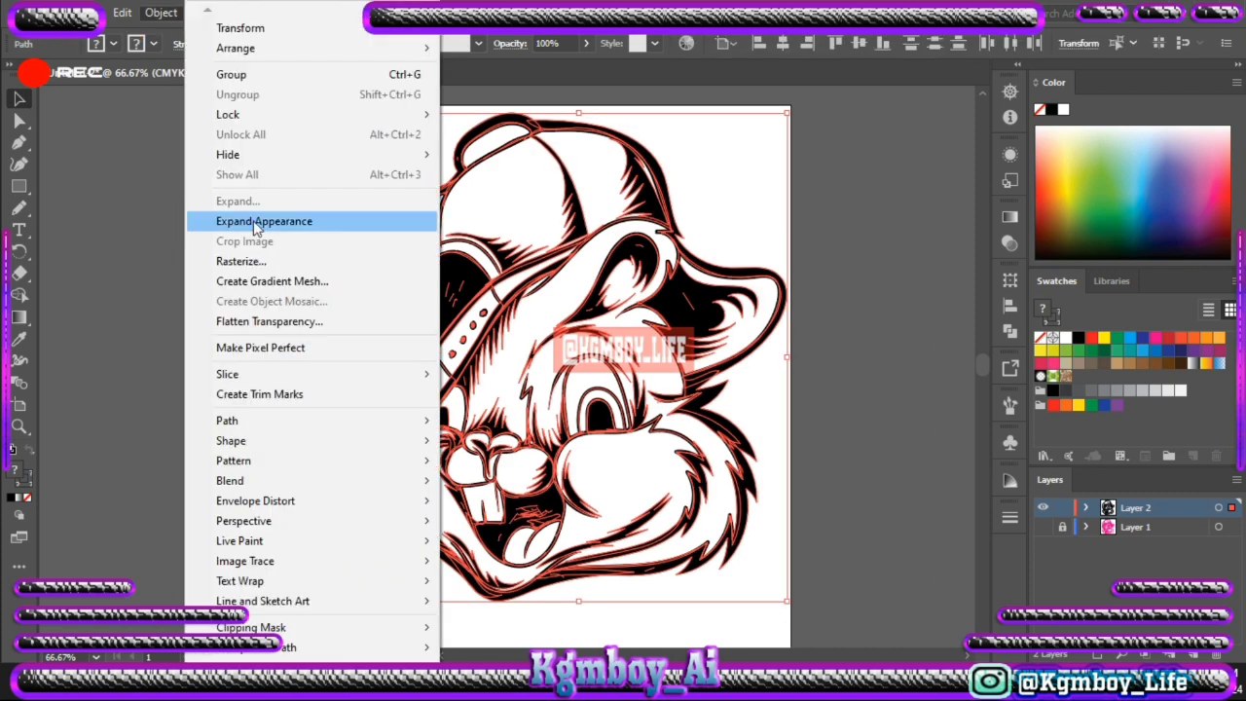
click(248, 218)
click(1009, 331)
click(866, 369)
Step: Duplicate the line-art layer and draw a light tan rectangle covering the whole artboard
drag(1135, 507, 1168, 456)
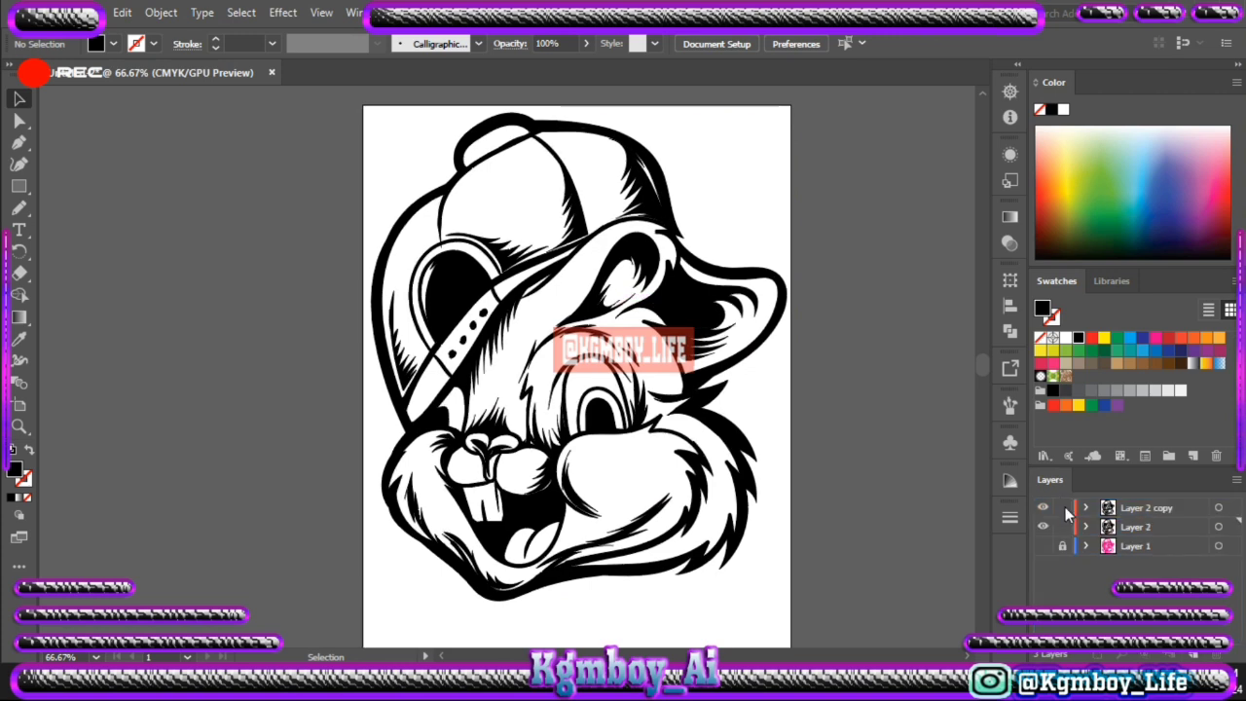
click(1170, 526)
click(18, 185)
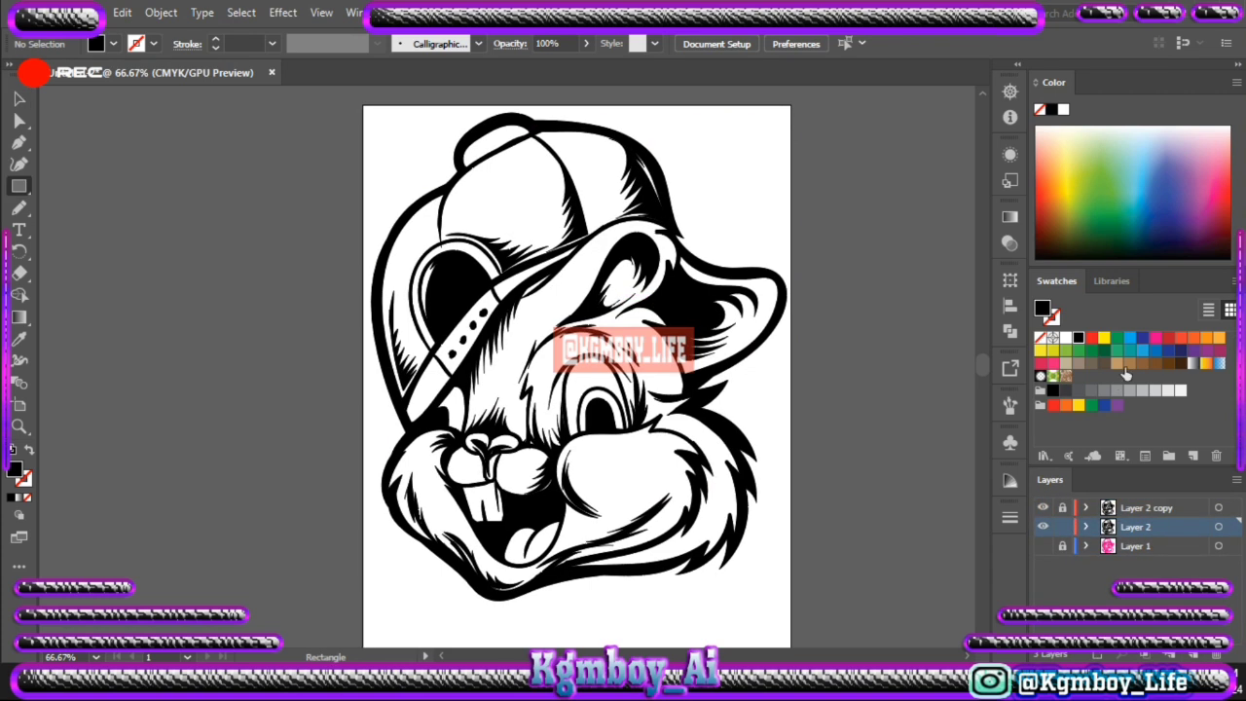
double_click(14, 474)
drag(638, 443, 638, 426)
click(503, 242)
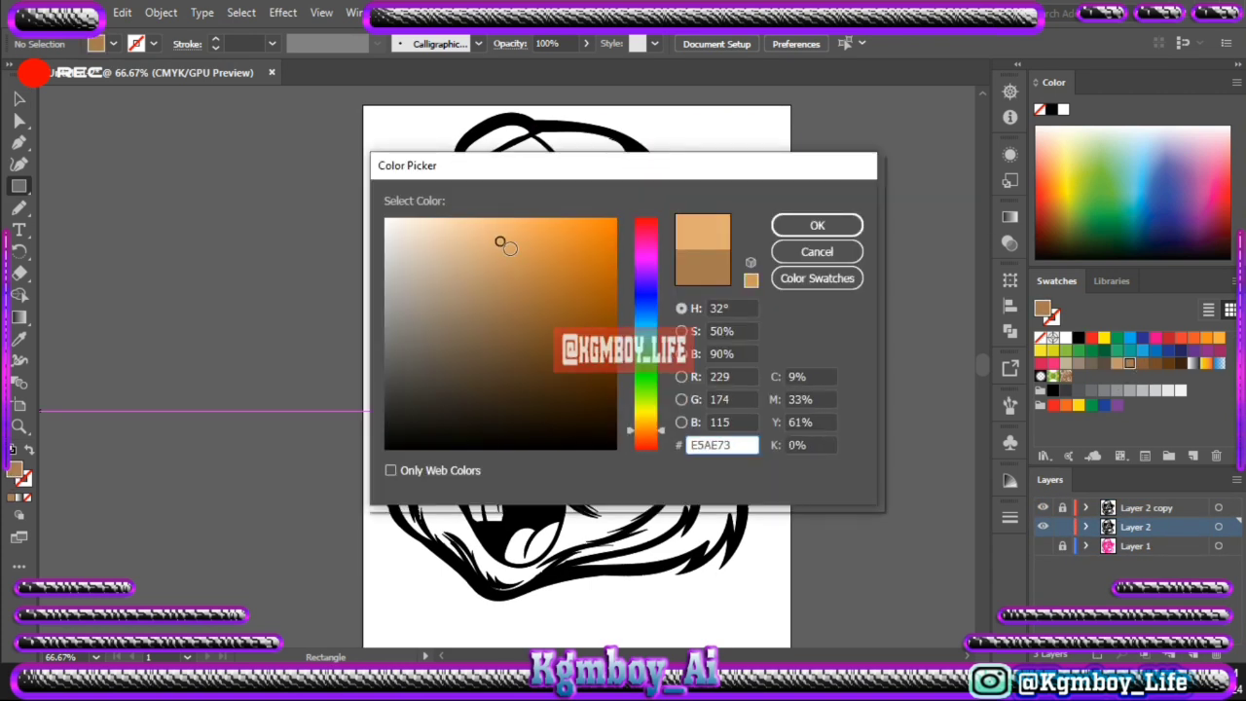
click(812, 223)
click(19, 98)
drag(361, 105, 815, 642)
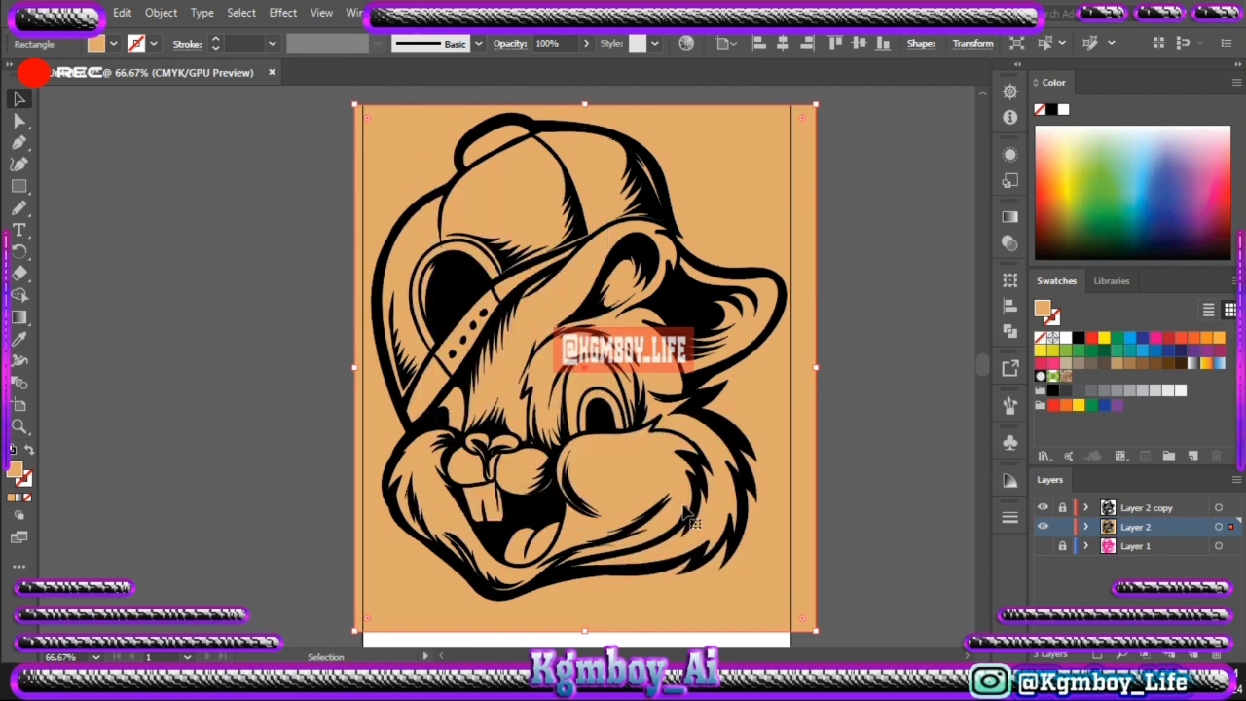
Step: Merge the tan rectangle with the line art and delete the tan area outside the character
scroll(847, 148, up, 1)
scroll(847, 148, down, 1)
click(1009, 331)
click(865, 364)
right_click(763, 179)
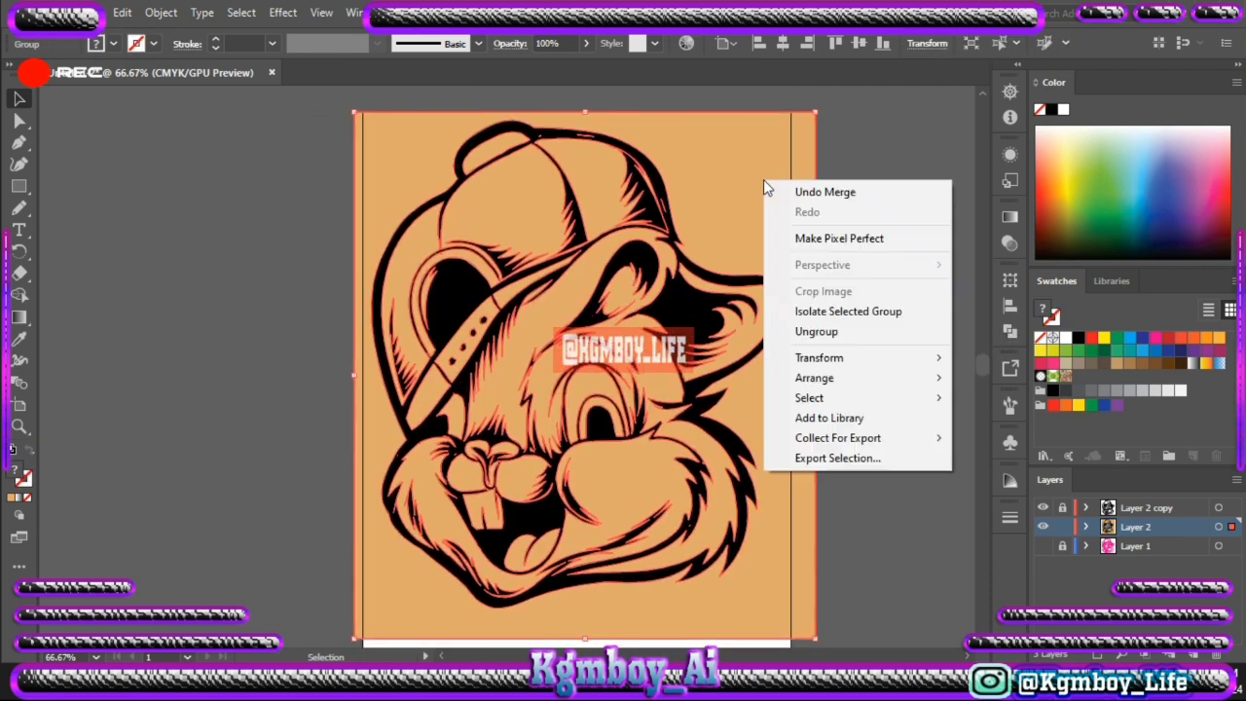
double_click(775, 215)
key(Delete)
Step: Colour the cheek fur light grey and the nose brown
right_click(592, 161)
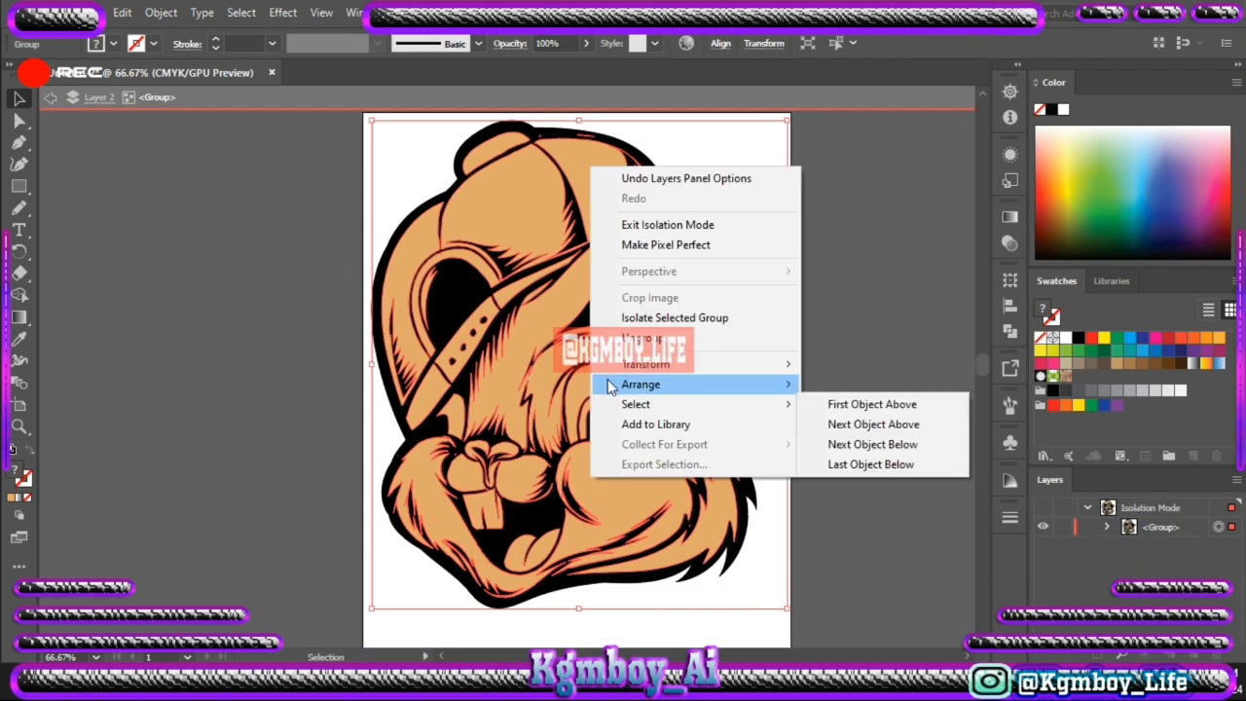
click(872, 442)
click(1129, 390)
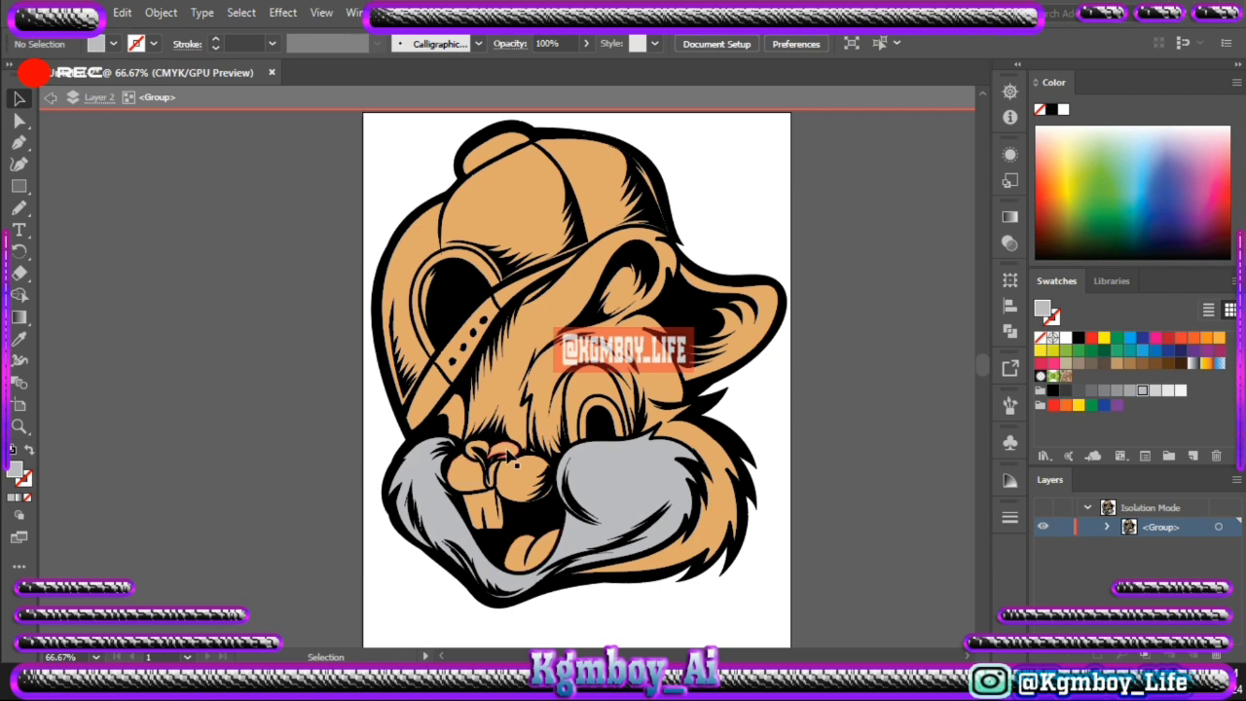
click(492, 462)
double_click(15, 470)
click(815, 225)
click(122, 12)
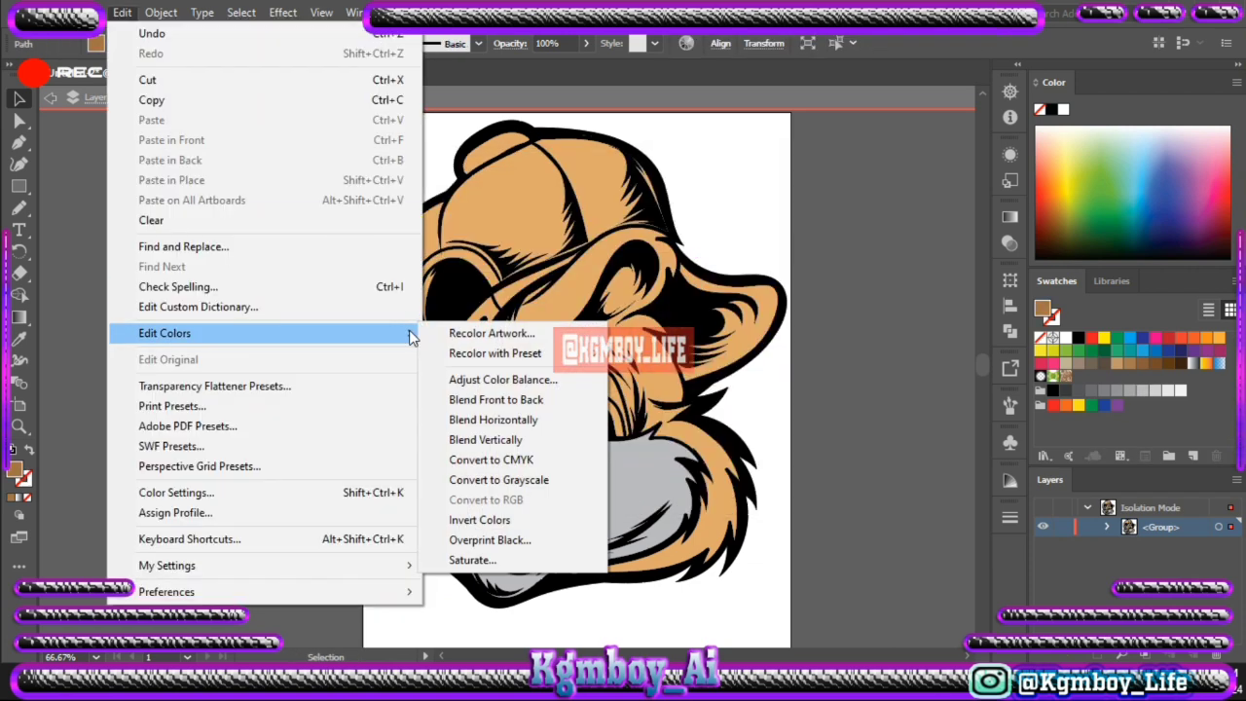
click(487, 286)
Step: Finalize the nose's brown and fill the eye's iris with blue
mouse_move(879, 503)
mouse_down()
mouse_move(890, 500)
mouse_move(874, 535)
mouse_up()
click(1203, 581)
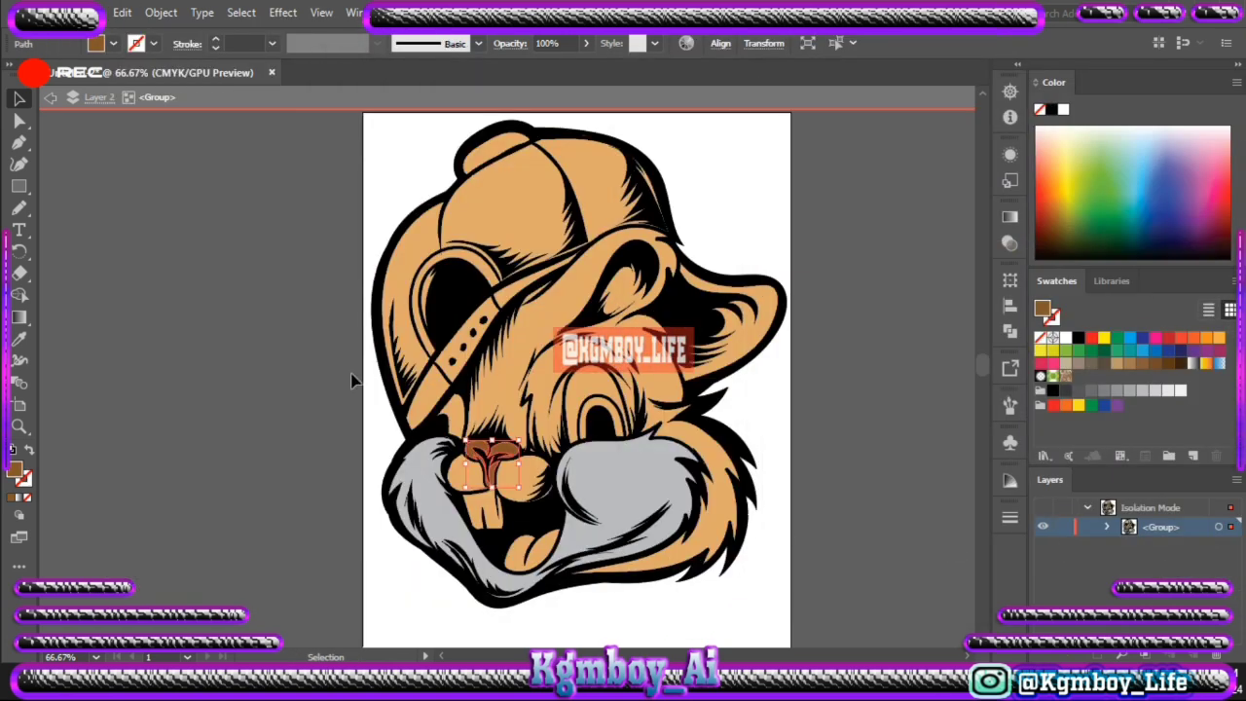
click(634, 437)
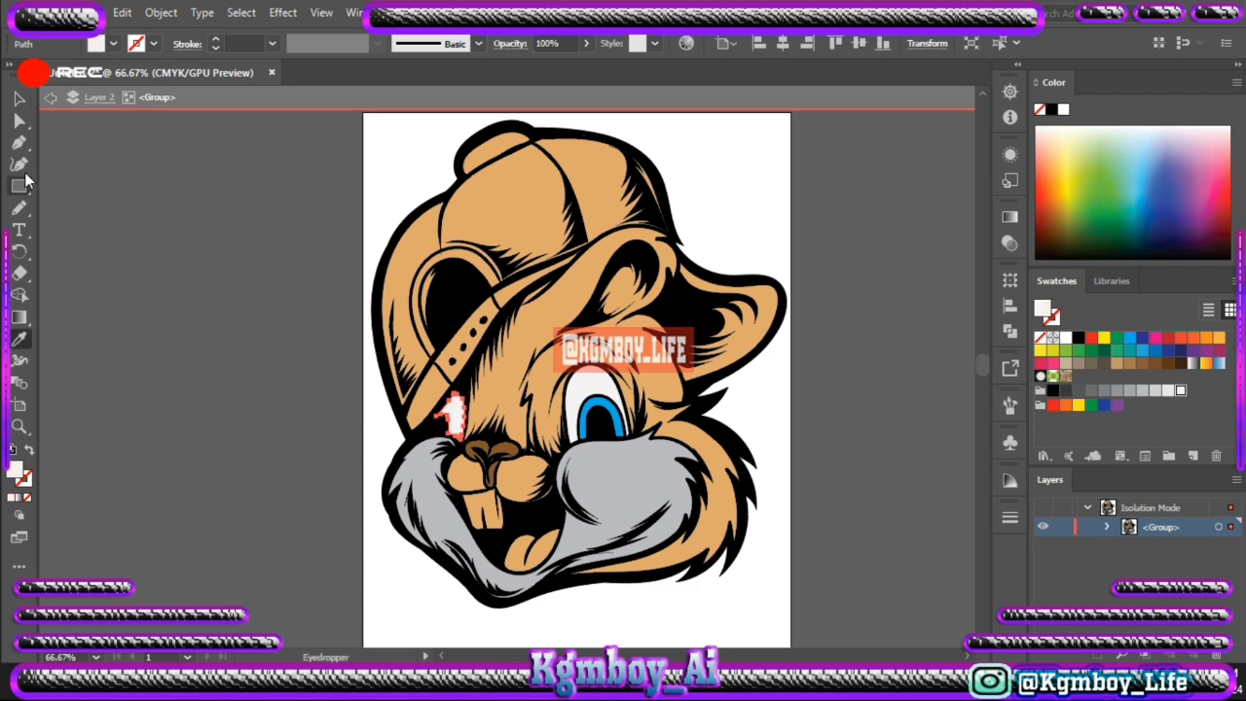
click(876, 484)
Step: Recolour the tongue from pink to red with Recolor Artwork
click(530, 550)
click(122, 11)
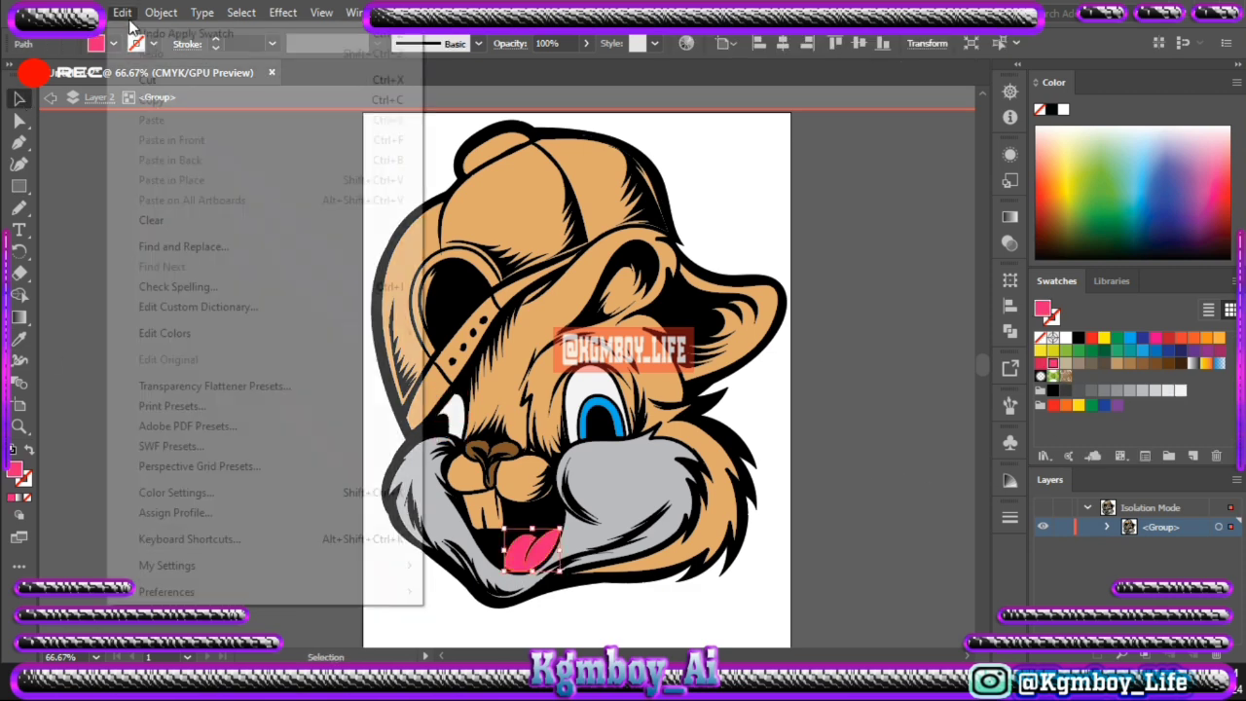
click(487, 286)
drag(908, 504, 918, 487)
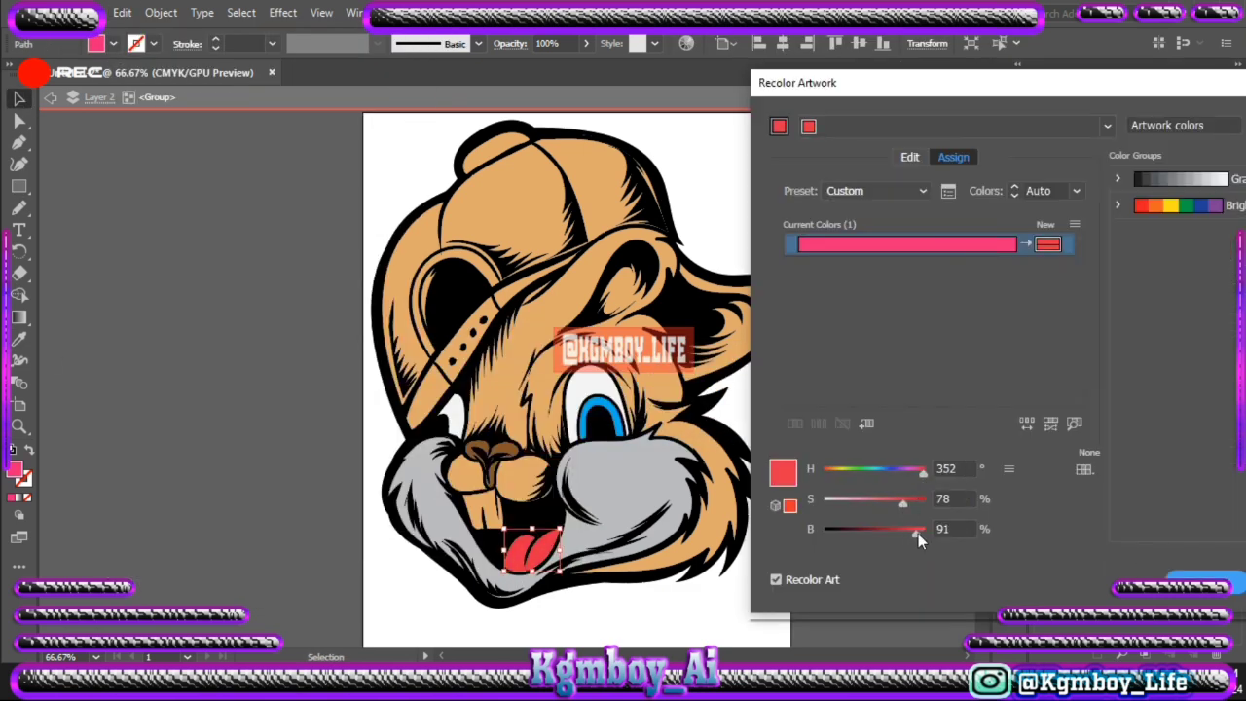
key(Return)
Step: Fill the cap pink and darken the ring beside the ear to deep red
click(546, 195)
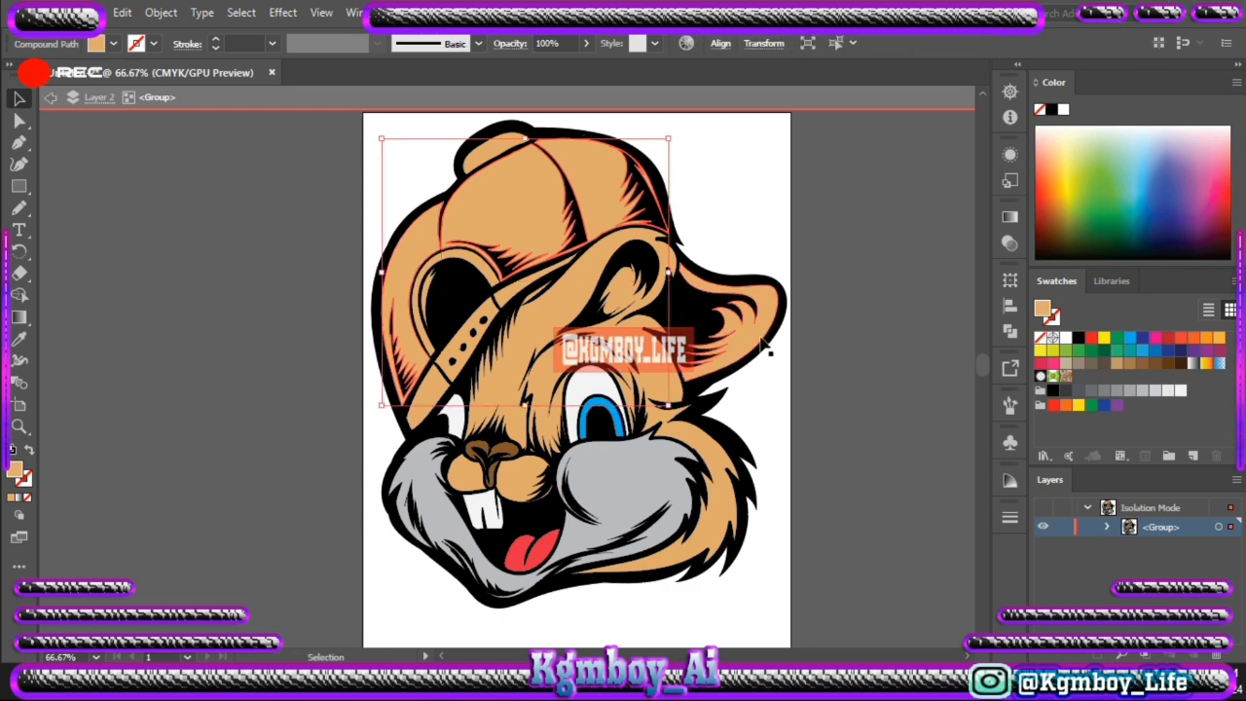
click(1053, 362)
key(i)
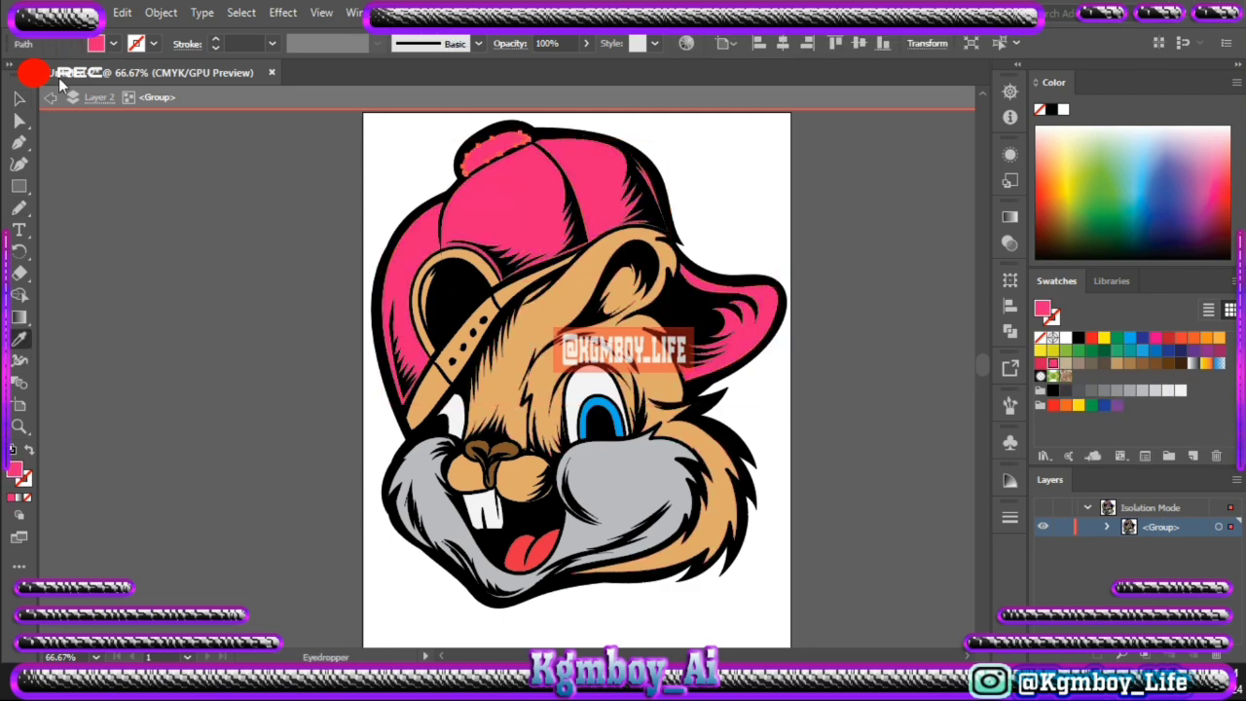
click(468, 283)
click(122, 11)
click(477, 331)
drag(903, 527, 881, 538)
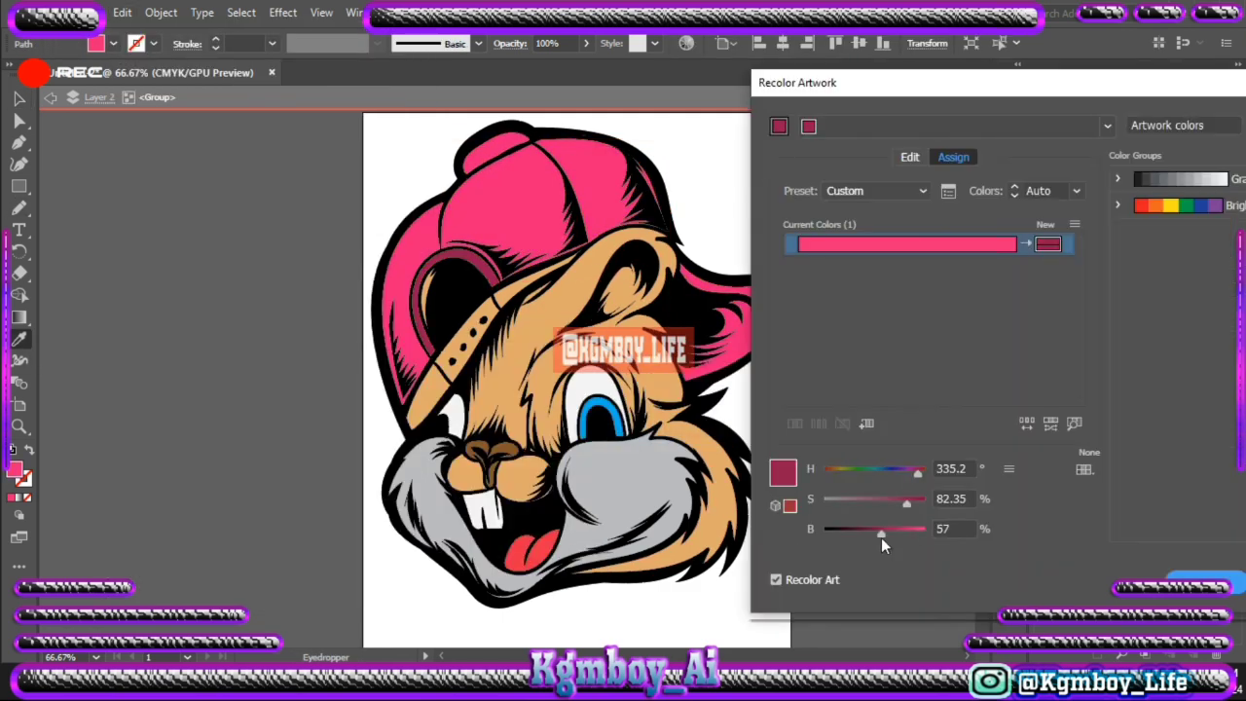
key(Return)
Step: Recolour the cap's strap white, then exit isolation mode
click(428, 394)
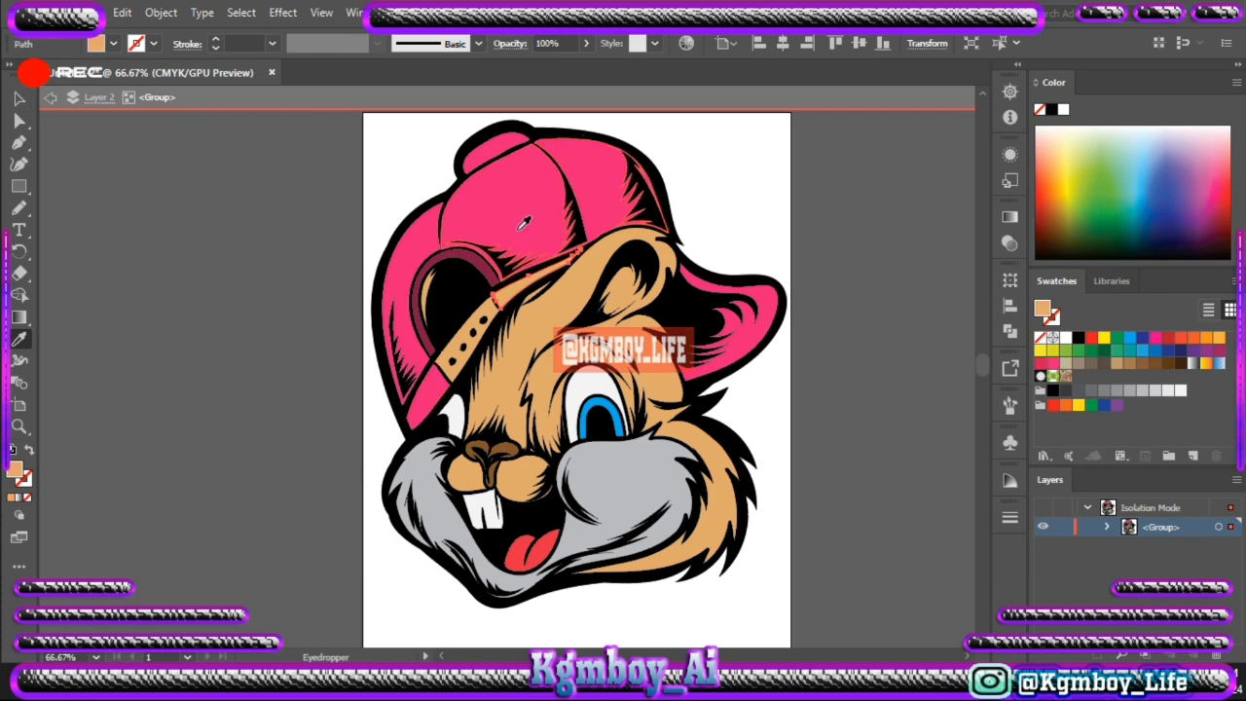
key(v)
click(179, 321)
click(462, 341)
click(121, 12)
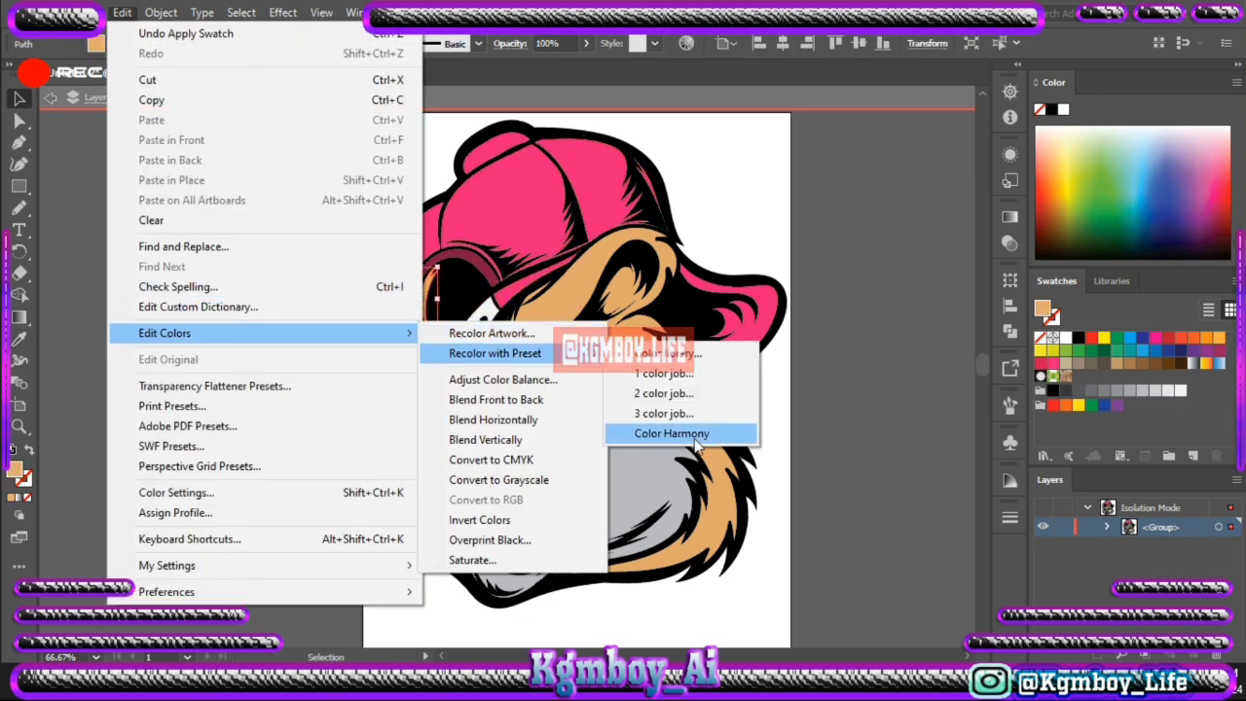
click(697, 435)
drag(929, 525, 901, 526)
key(Return)
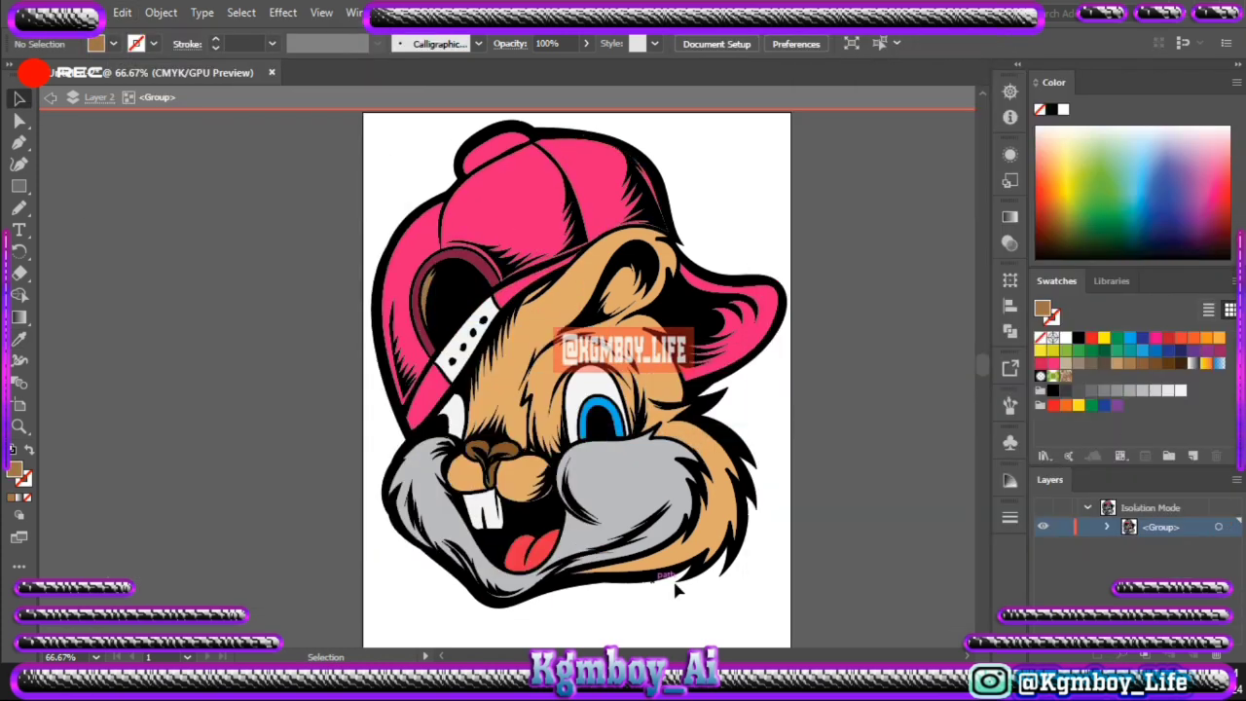
double_click(886, 442)
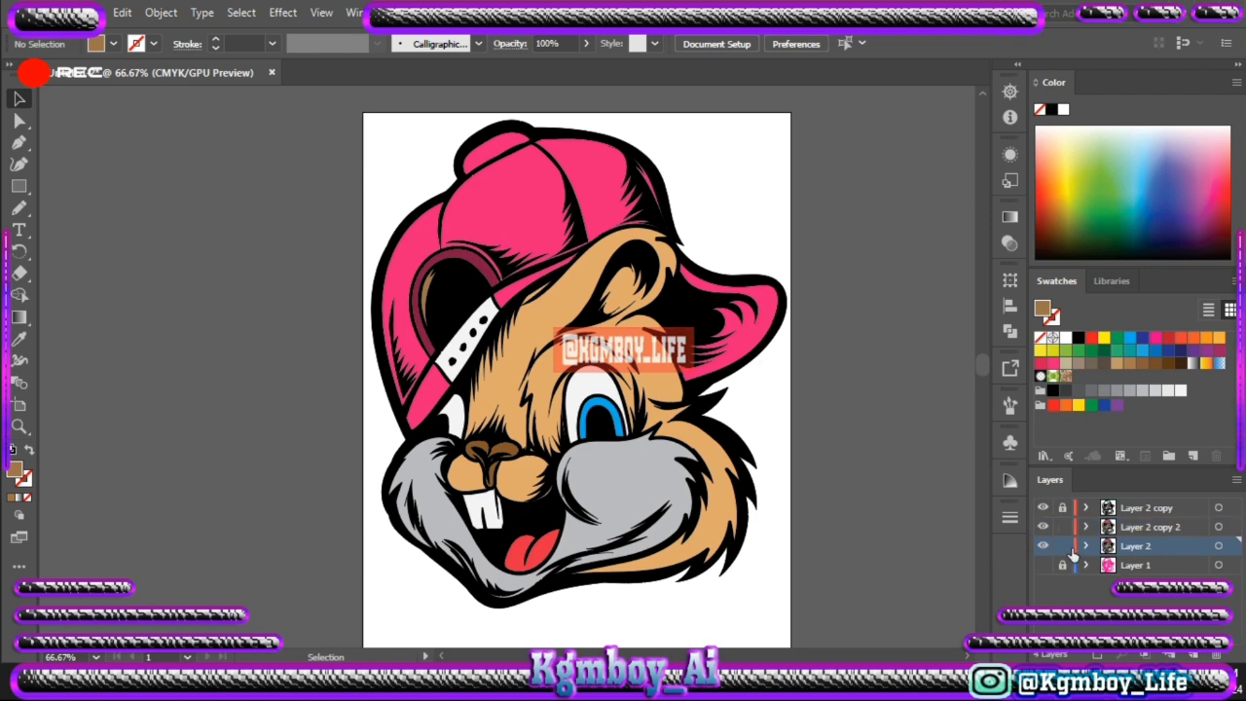
Step: Enter and then leave isolation mode on the face group
right_click(574, 399)
key(Escape)
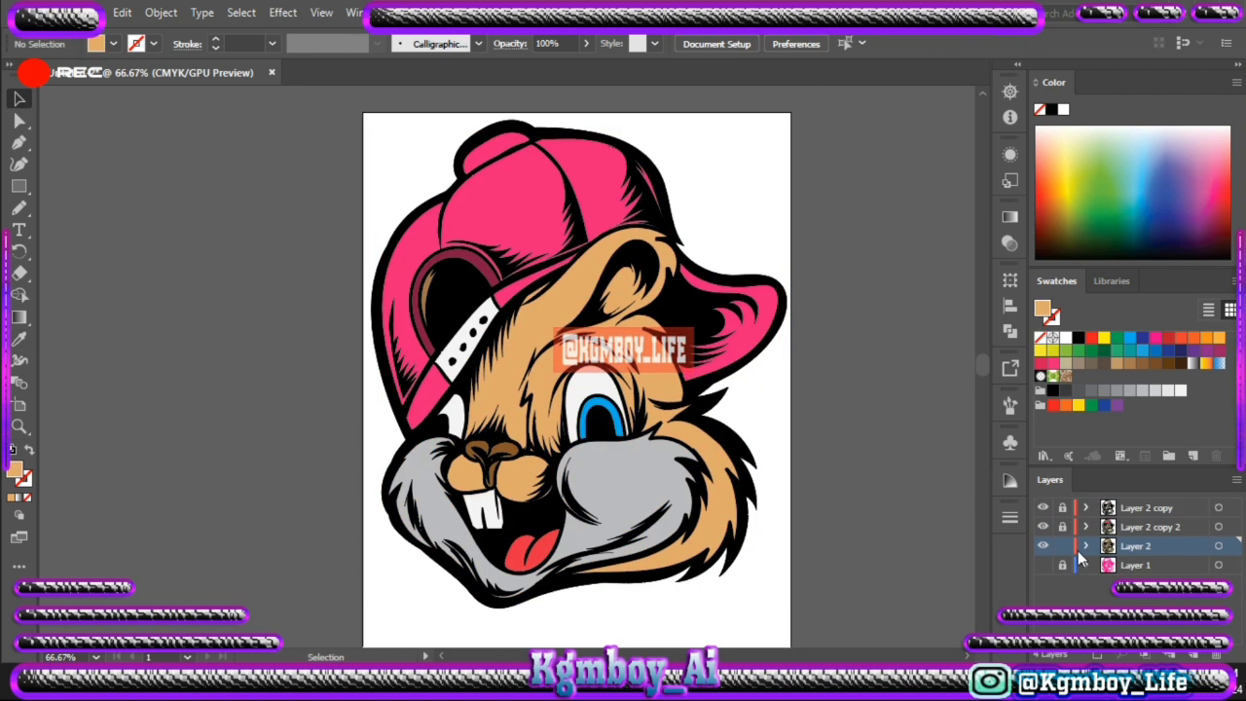
right_click(563, 526)
click(646, 481)
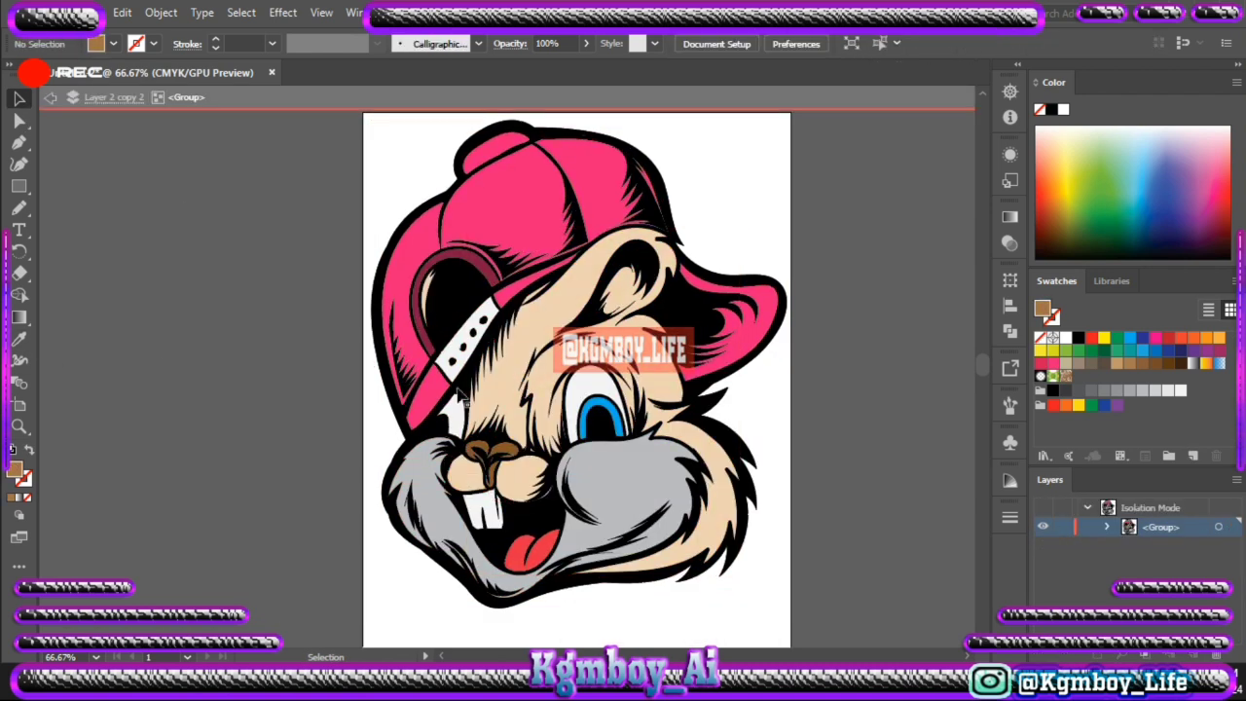
double_click(867, 353)
Step: Add a new layer and draw a tan shading shape over the cheek
click(1135, 546)
click(19, 337)
double_click(13, 469)
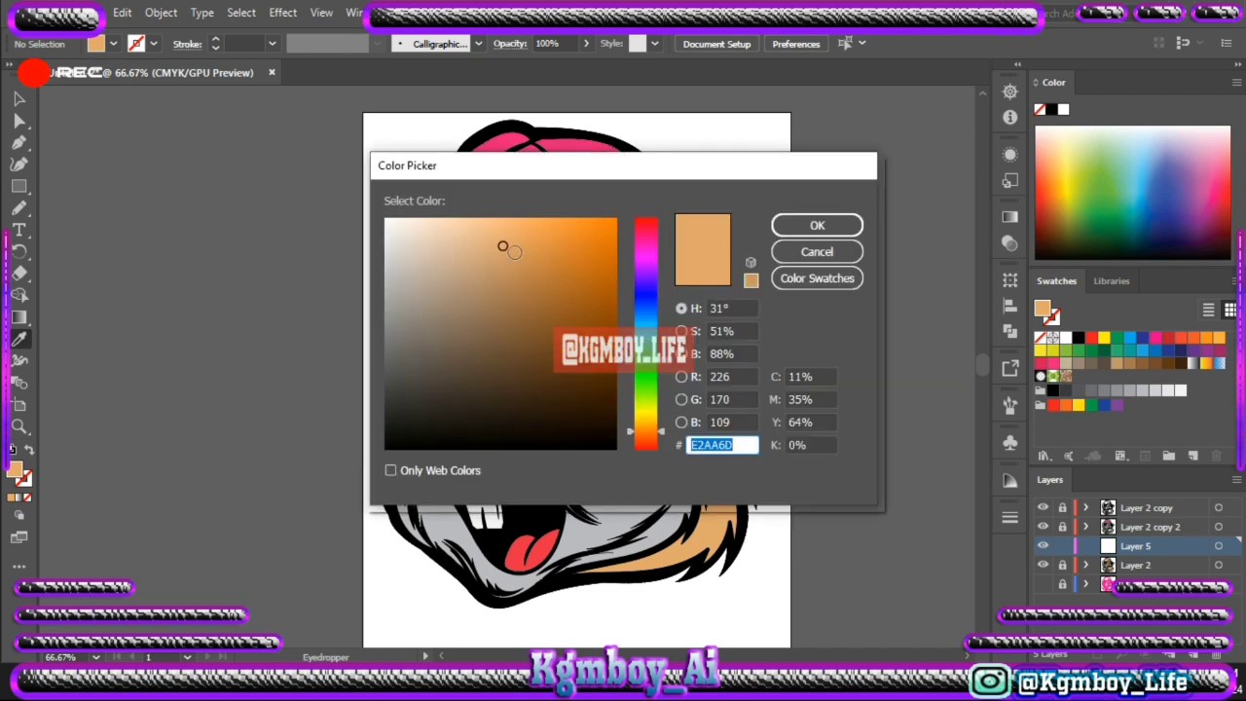
click(809, 225)
key(n)
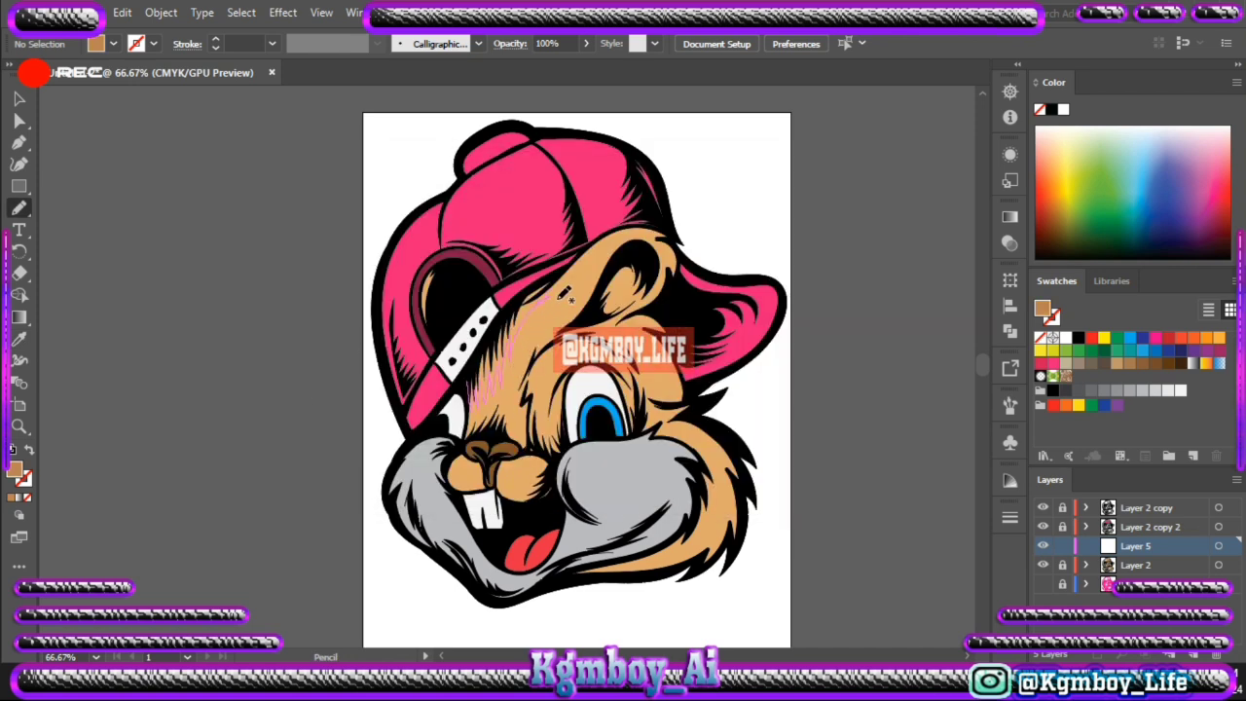
drag(562, 294, 448, 457)
Step: Darken the cheek shading shape's colour with Recolor Artwork
key(v)
click(122, 13)
click(486, 458)
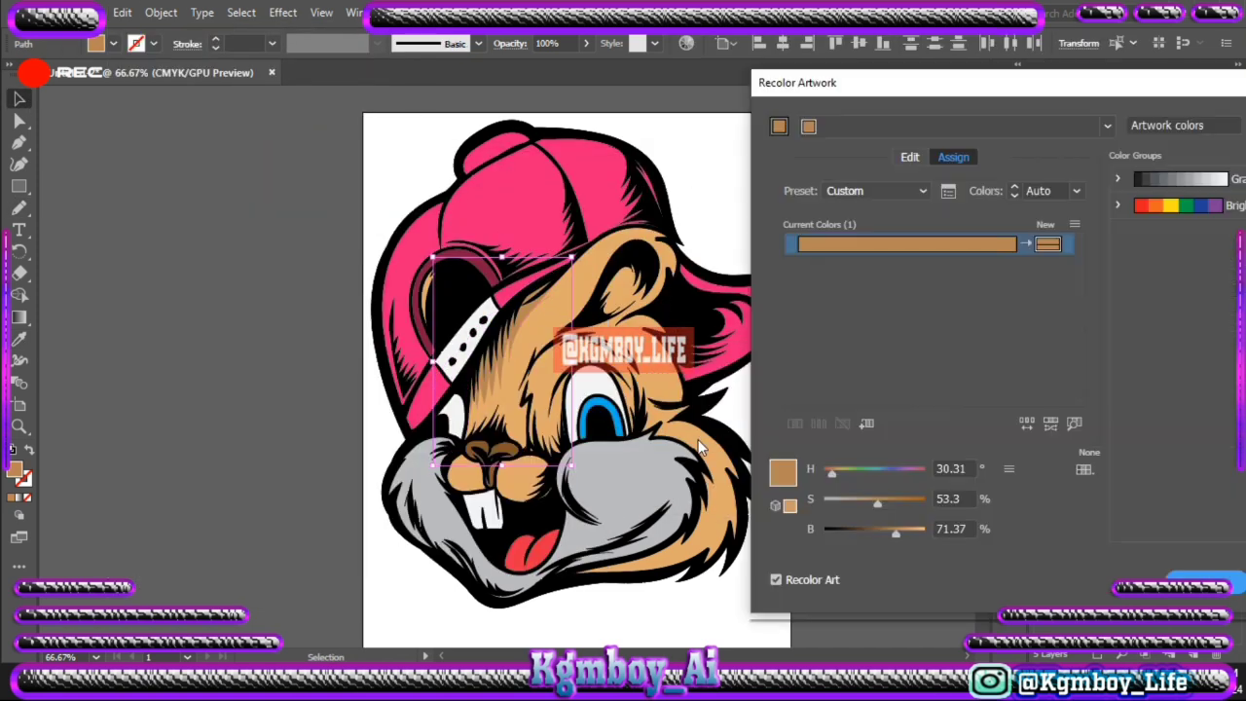
drag(896, 532, 883, 535)
key(Return)
click(791, 558)
Step: Draw more tan fur shading over the left cheek, forehead and right cheek
key(n)
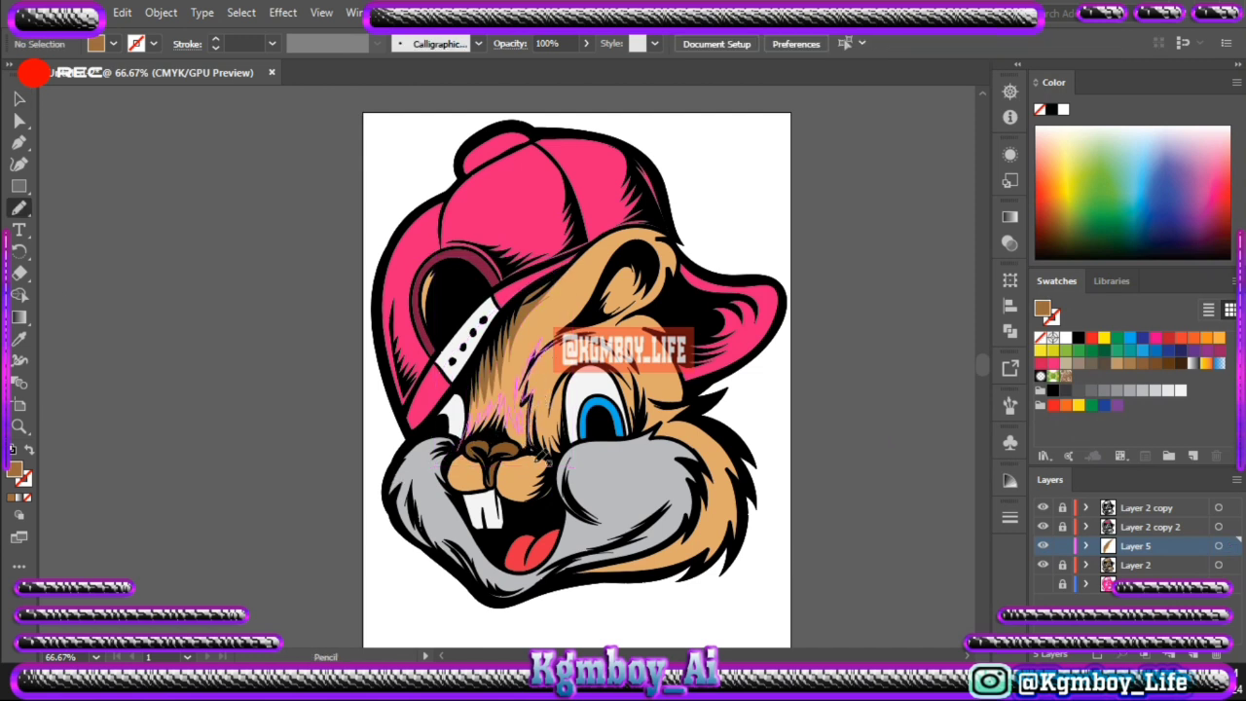
mouse_move(464, 479)
mouse_down()
mouse_move(495, 501)
mouse_move(484, 542)
mouse_up()
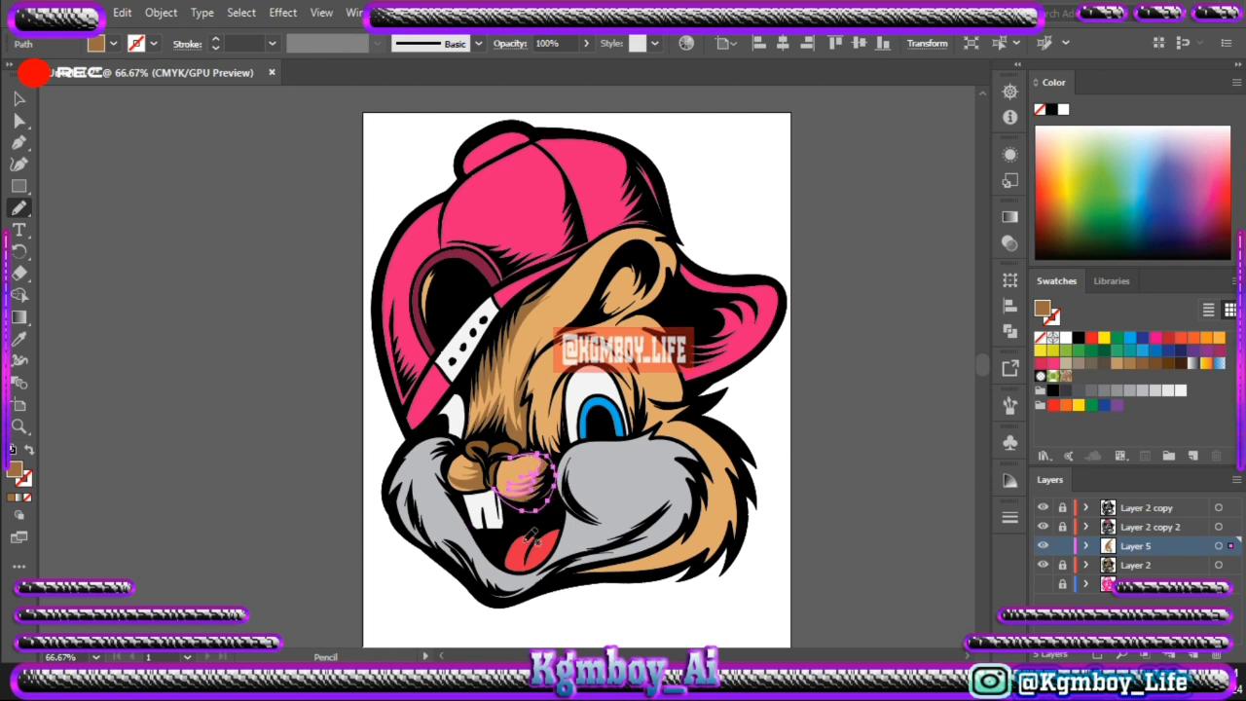
mouse_move(507, 500)
mouse_down()
mouse_move(540, 455)
mouse_move(550, 409)
mouse_move(538, 482)
mouse_up()
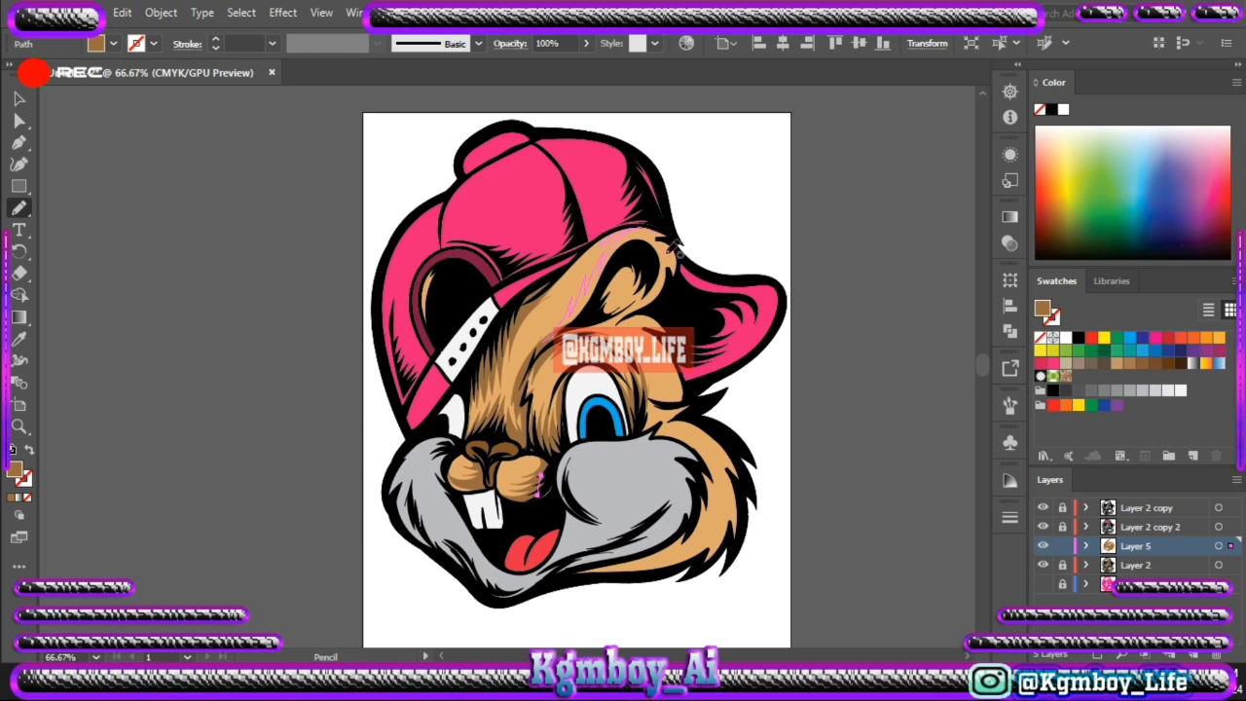
drag(668, 234, 585, 322)
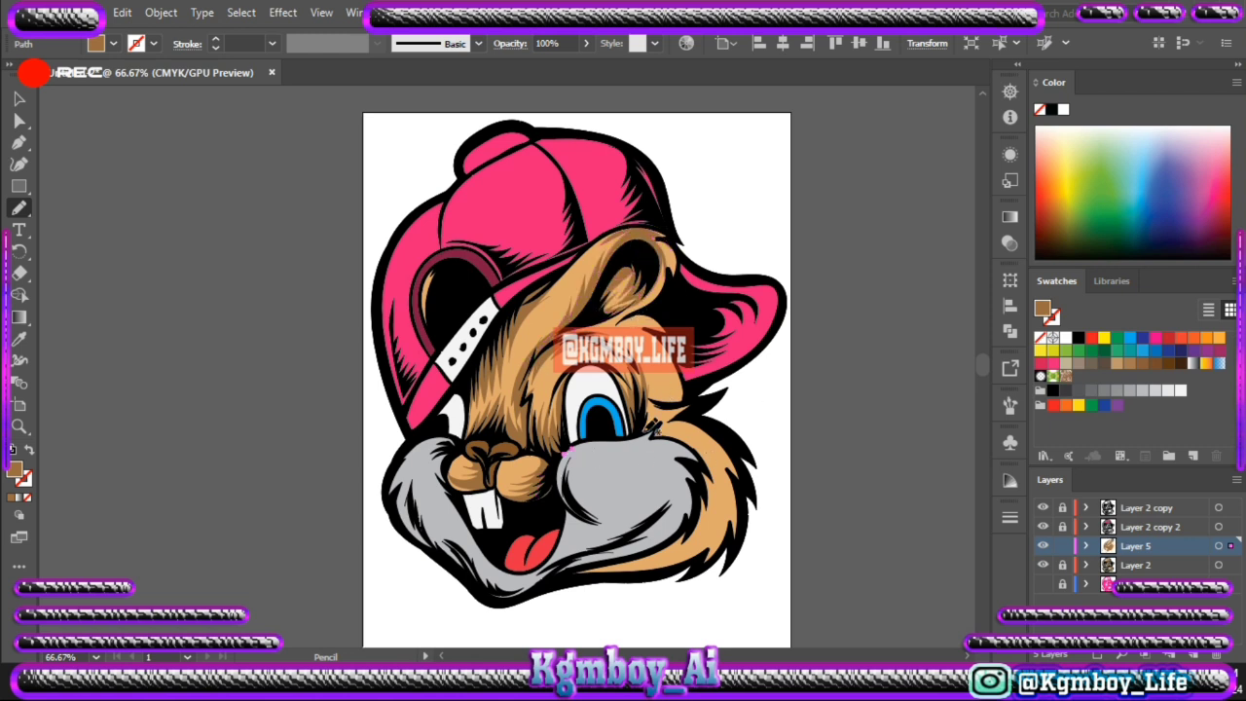
drag(662, 380, 670, 389)
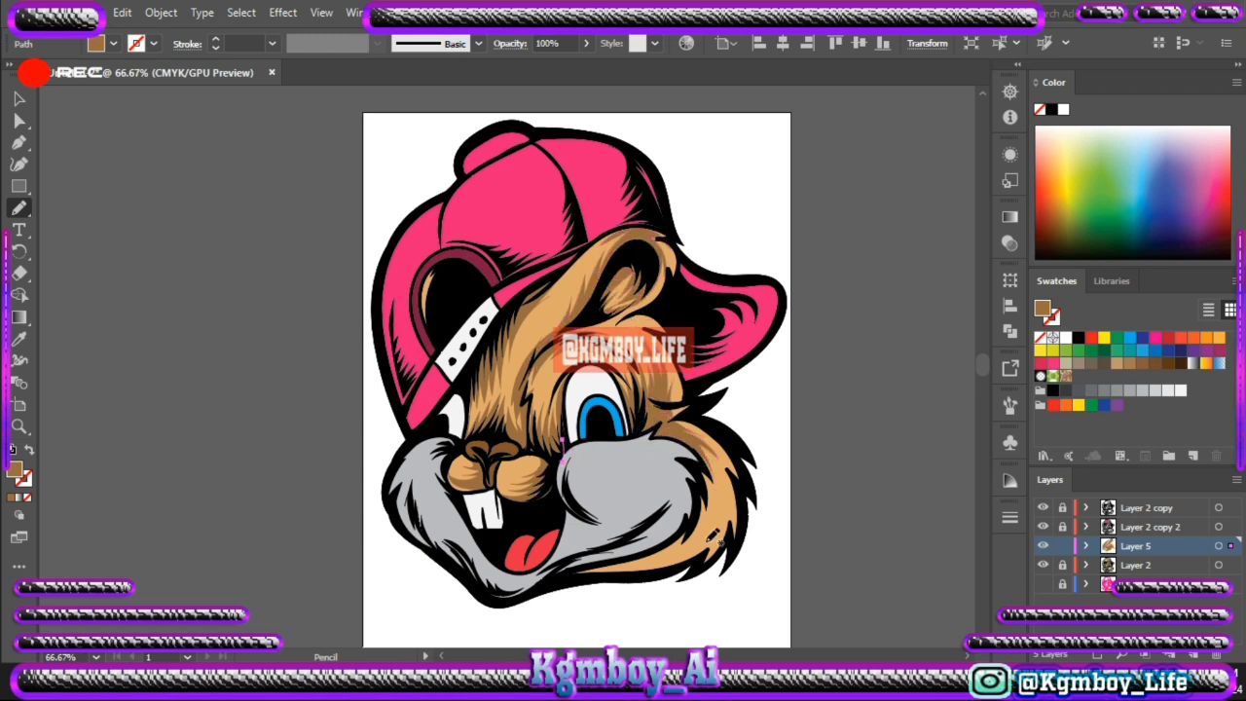
drag(675, 566, 679, 568)
Step: Finish the mid-cheek stroke, then add a new layer with a darker grey fill
drag(608, 504, 633, 471)
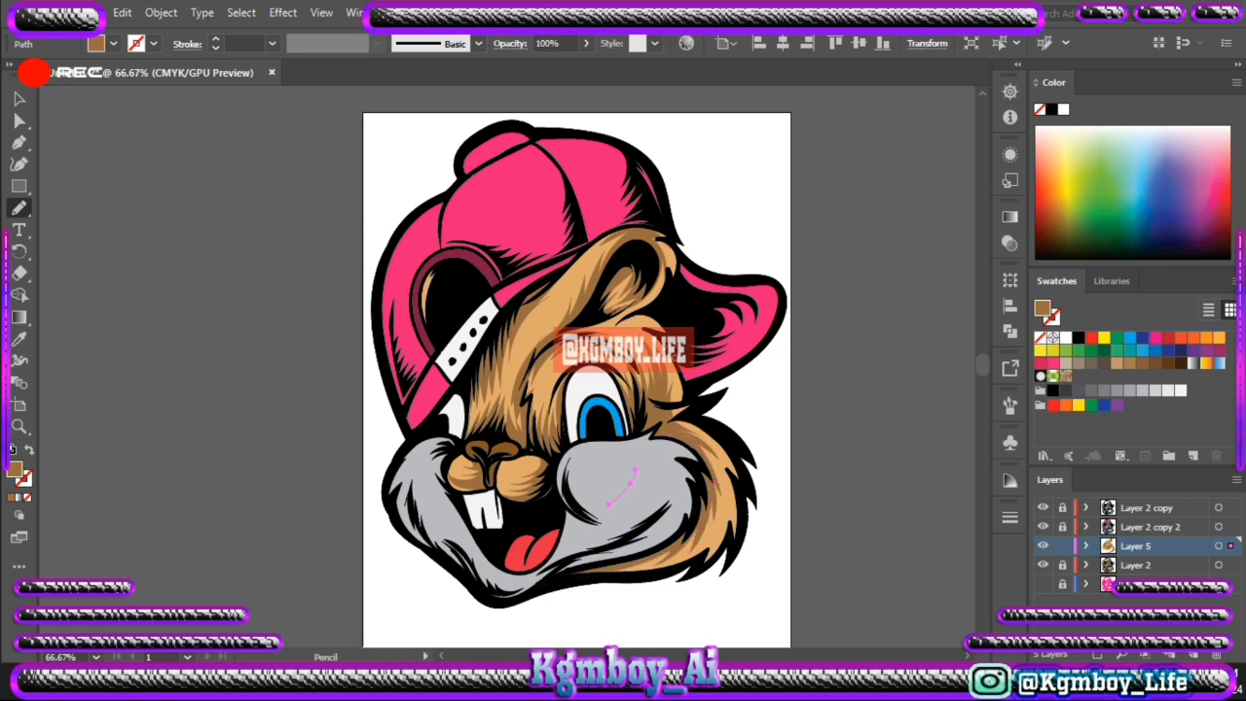
key(ctrl+shift+a)
key(ctrl+l)
key(i)
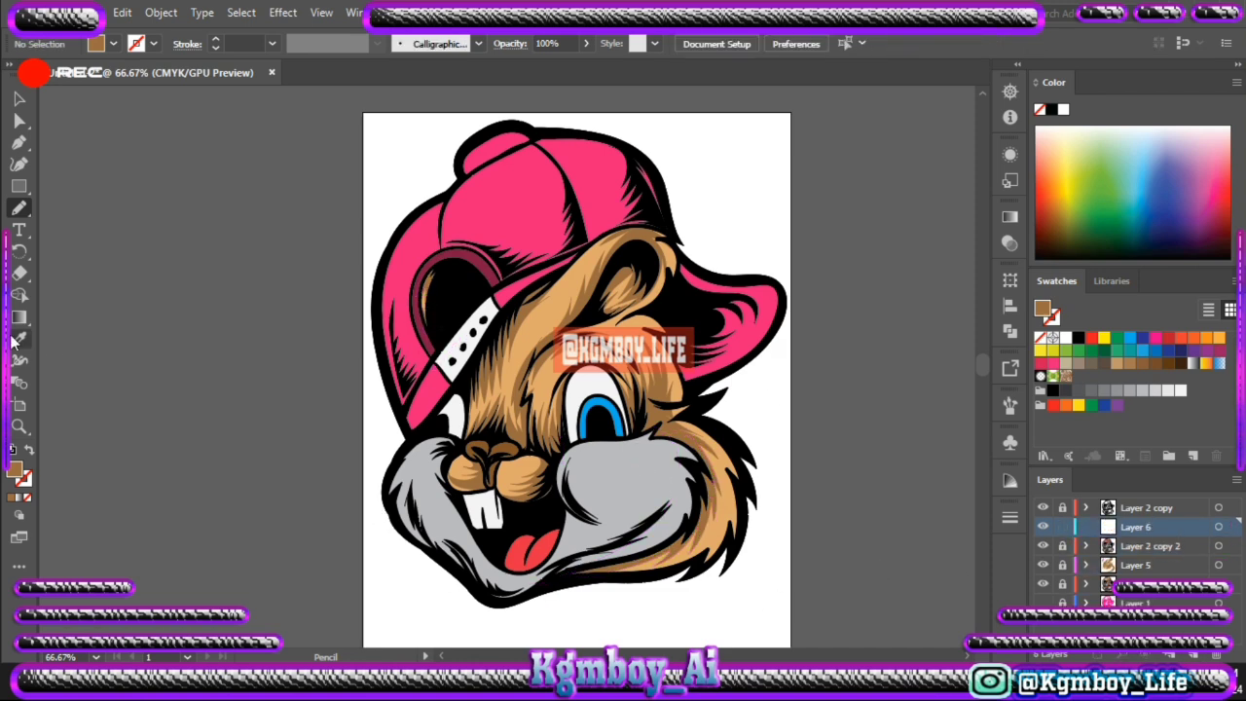
double_click(14, 468)
click(445, 307)
key(Return)
key(n)
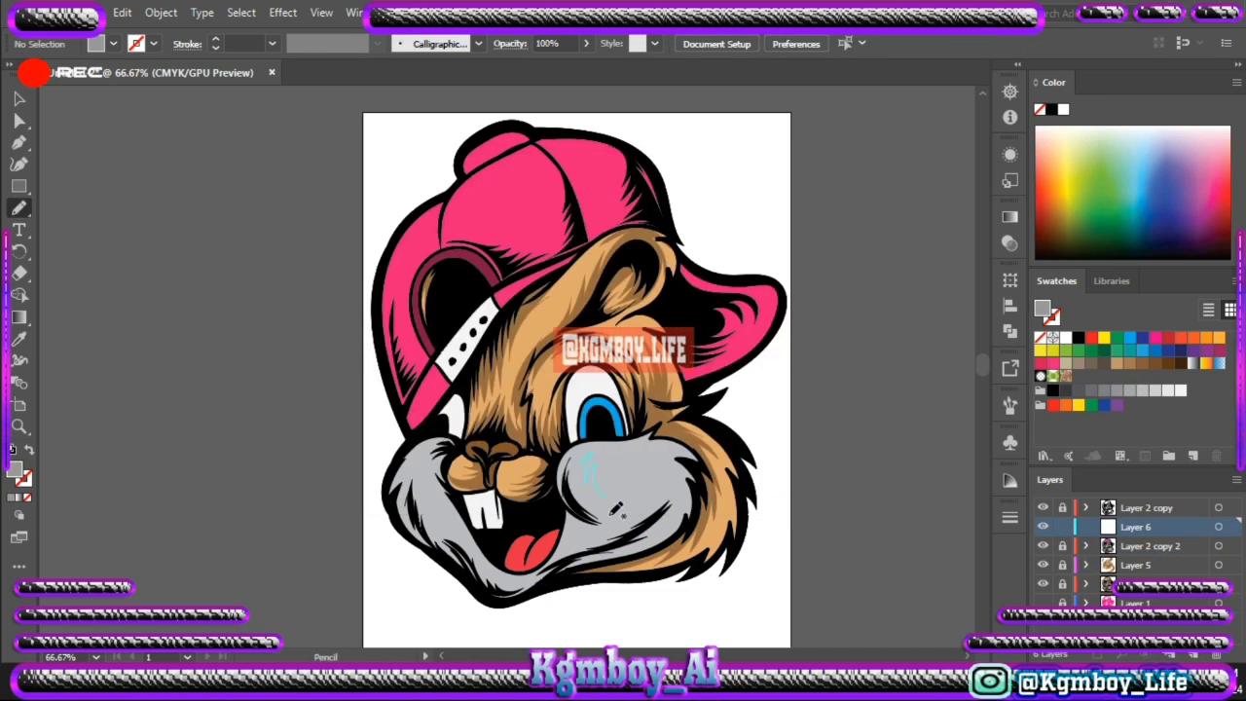
Step: Draw grey shading across the cheek, muzzle and chin, then darken it
drag(523, 606, 516, 600)
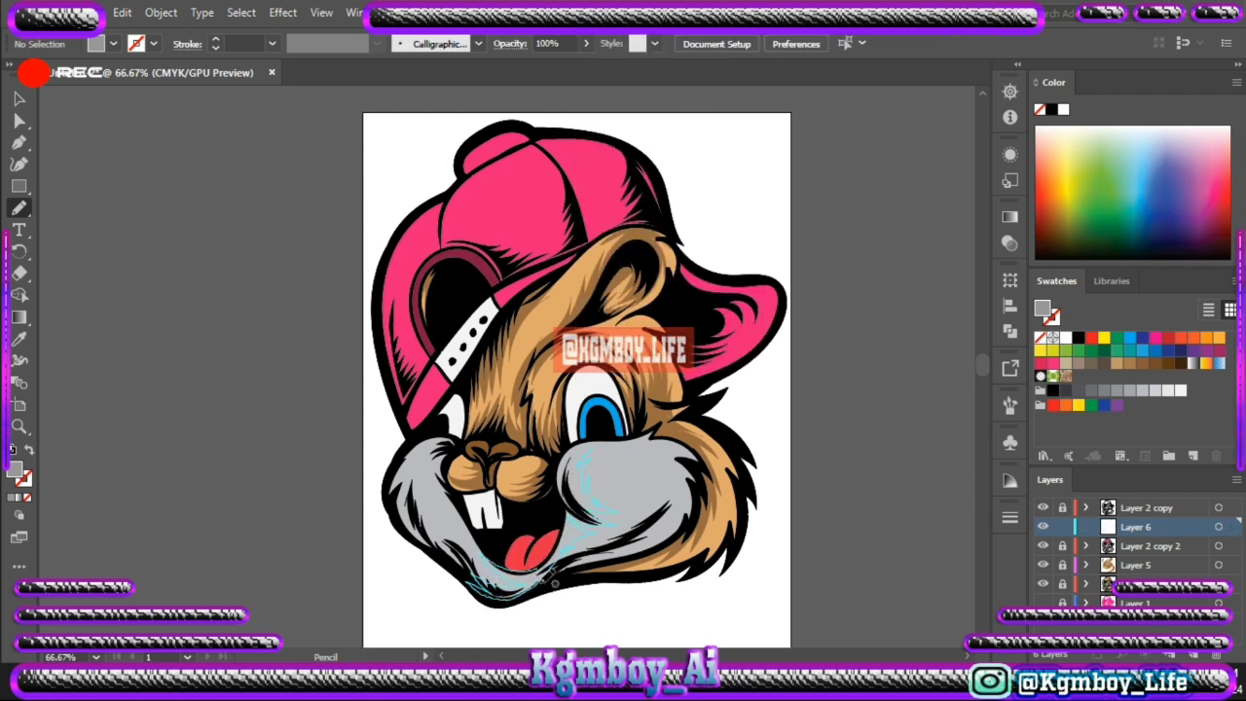
drag(573, 474, 572, 466)
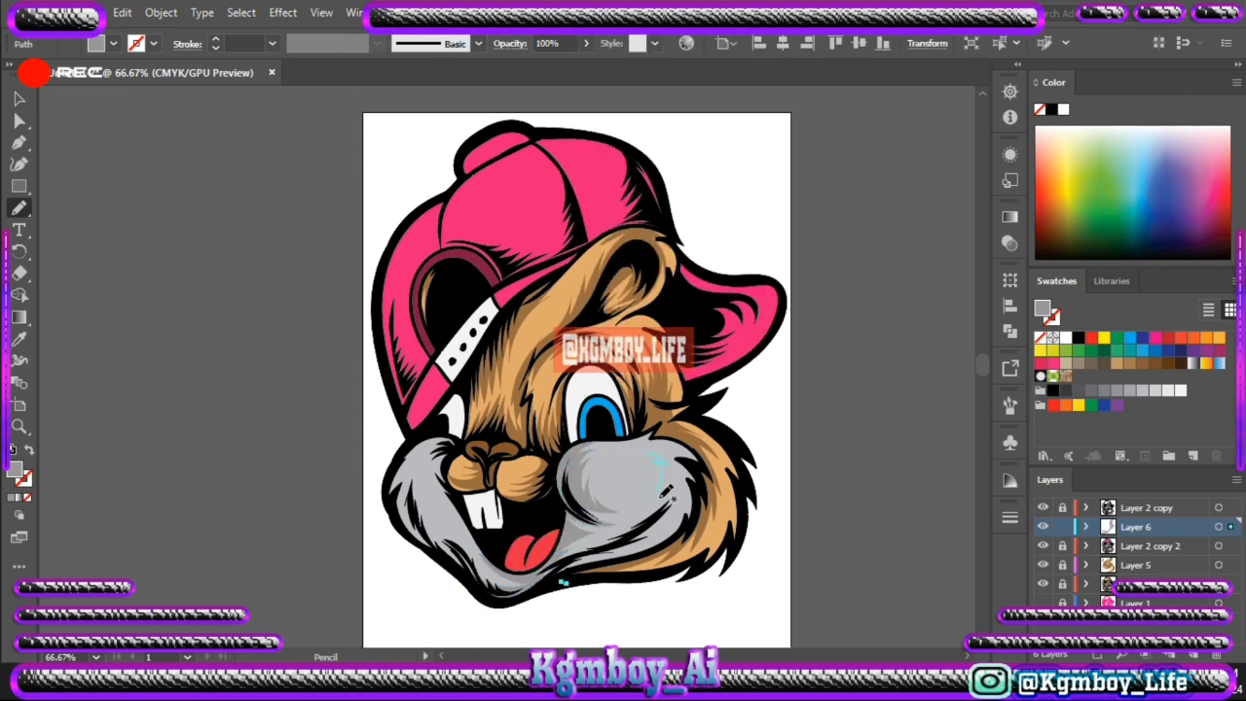
drag(636, 459, 637, 458)
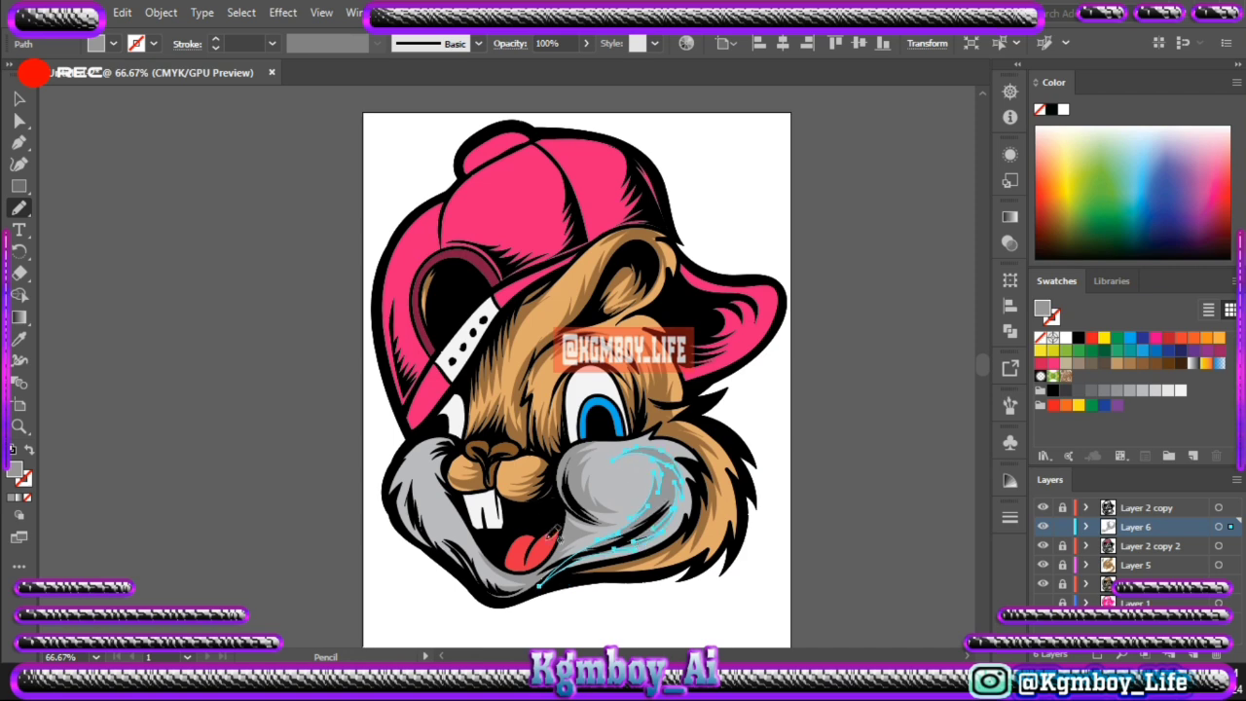
key(v)
key(ctrl+c)
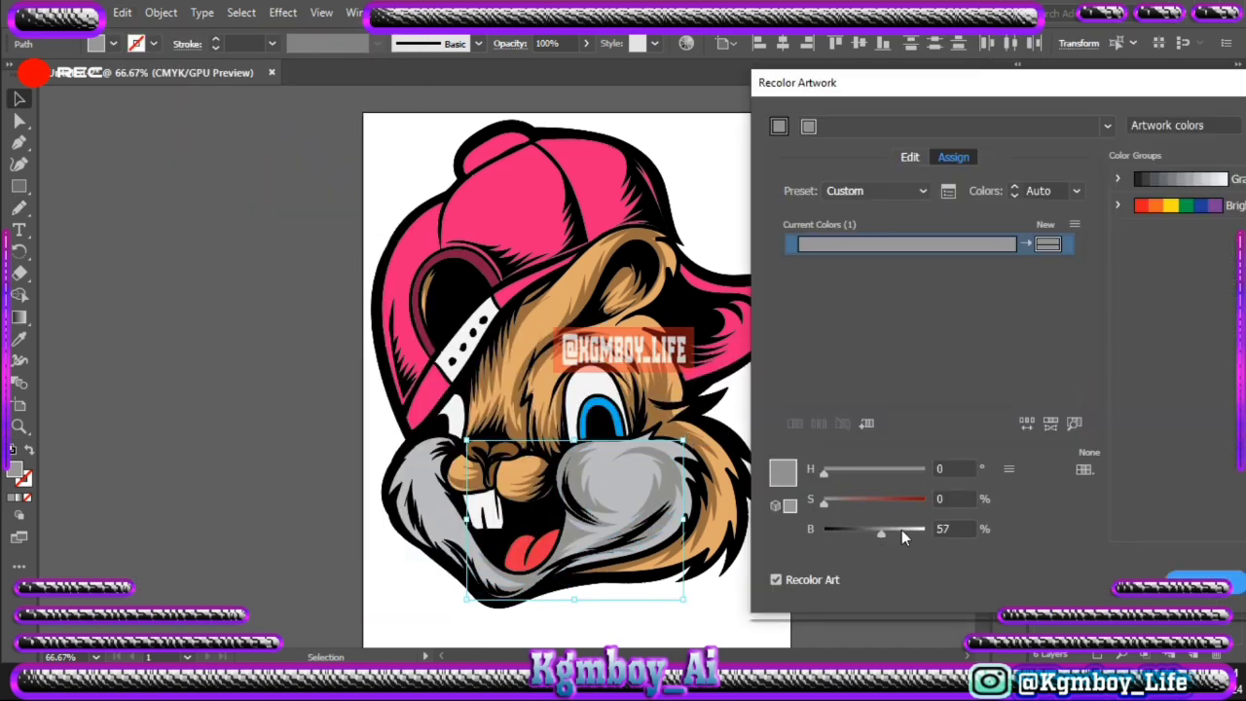
key(Return)
Step: Add a small grey stroke near the mouth and lock the grey shading layer
key(n)
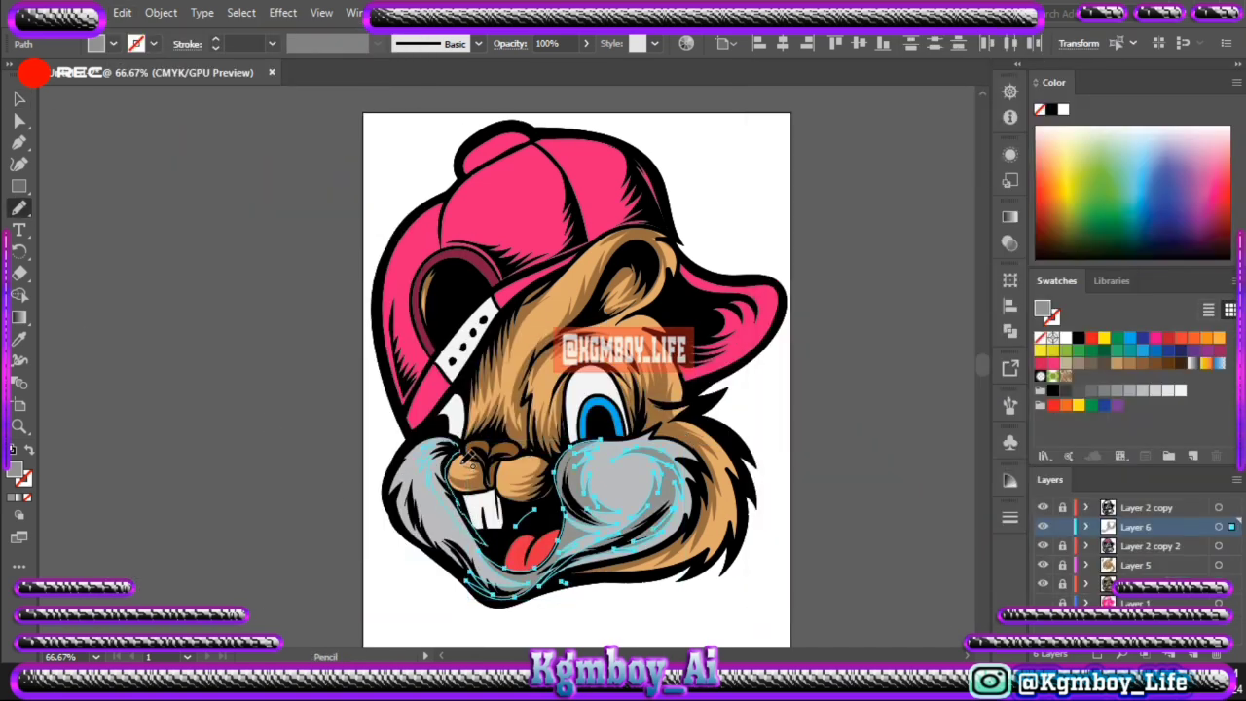
drag(495, 537, 506, 536)
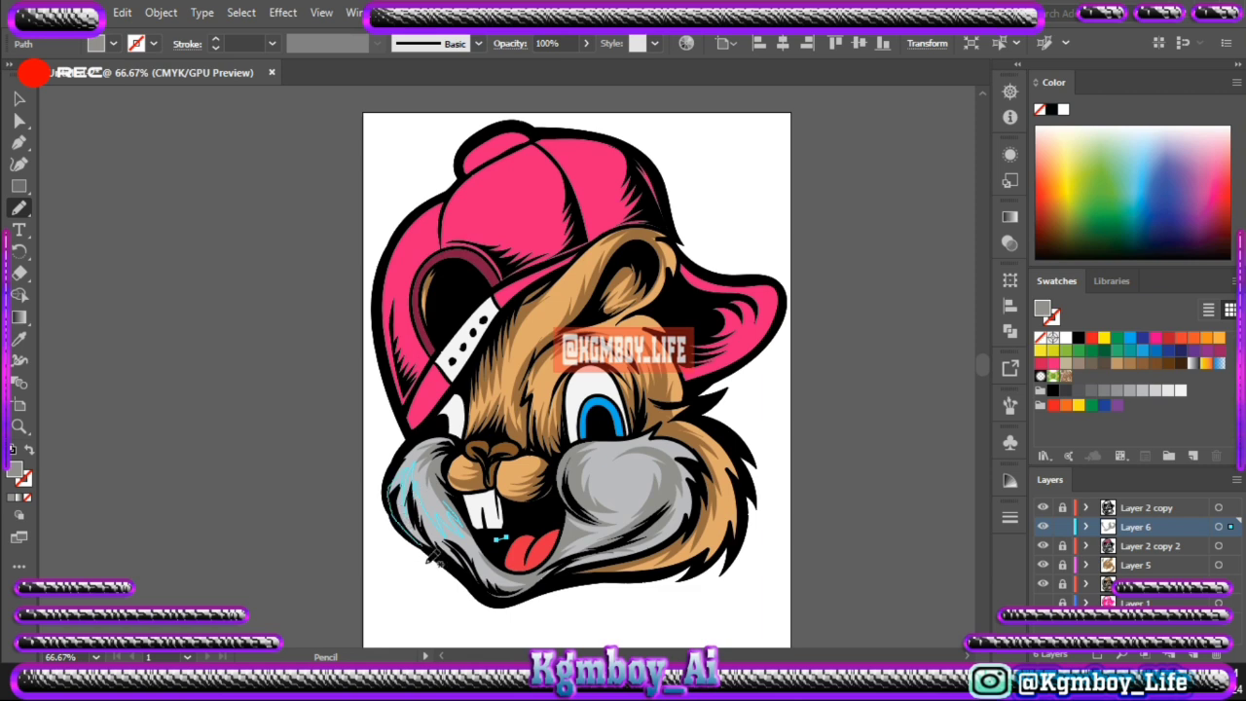
key(ctrl+2)
key(ctrl+l)
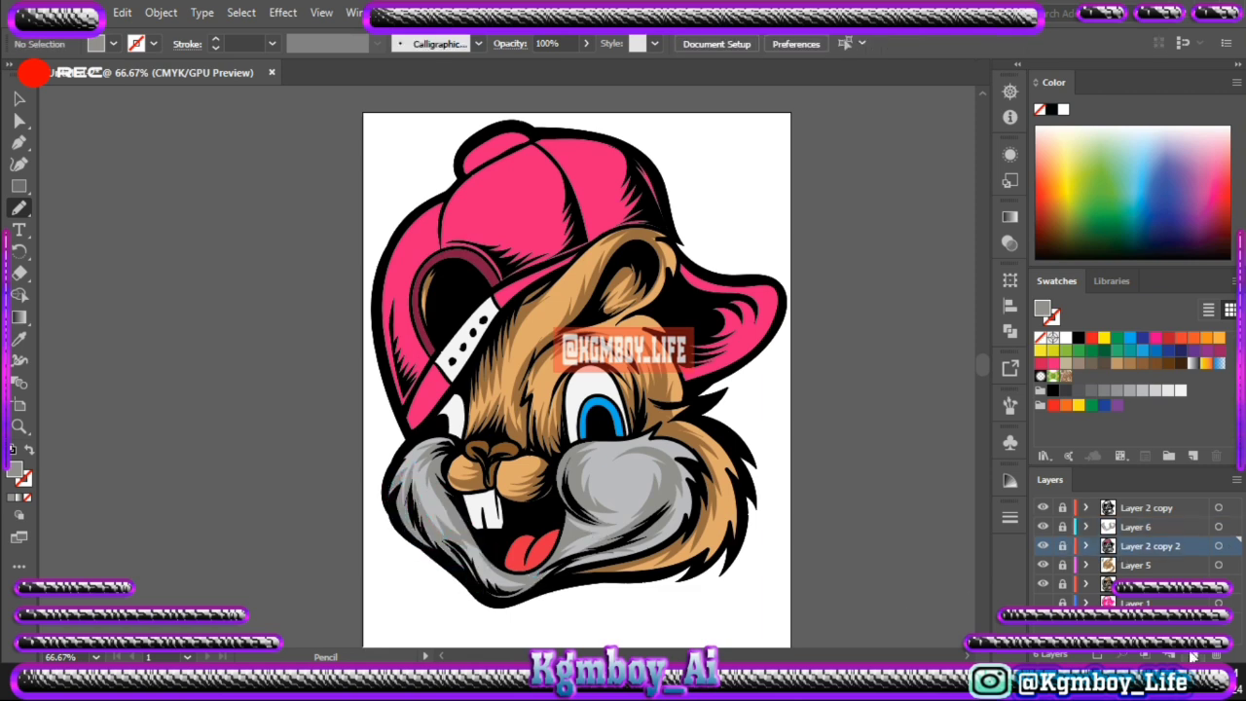
Step: On a new layer, draw a right-cheek highlight and lighten it via Recolor Artwork
key(i)
click(19, 209)
drag(654, 492, 635, 469)
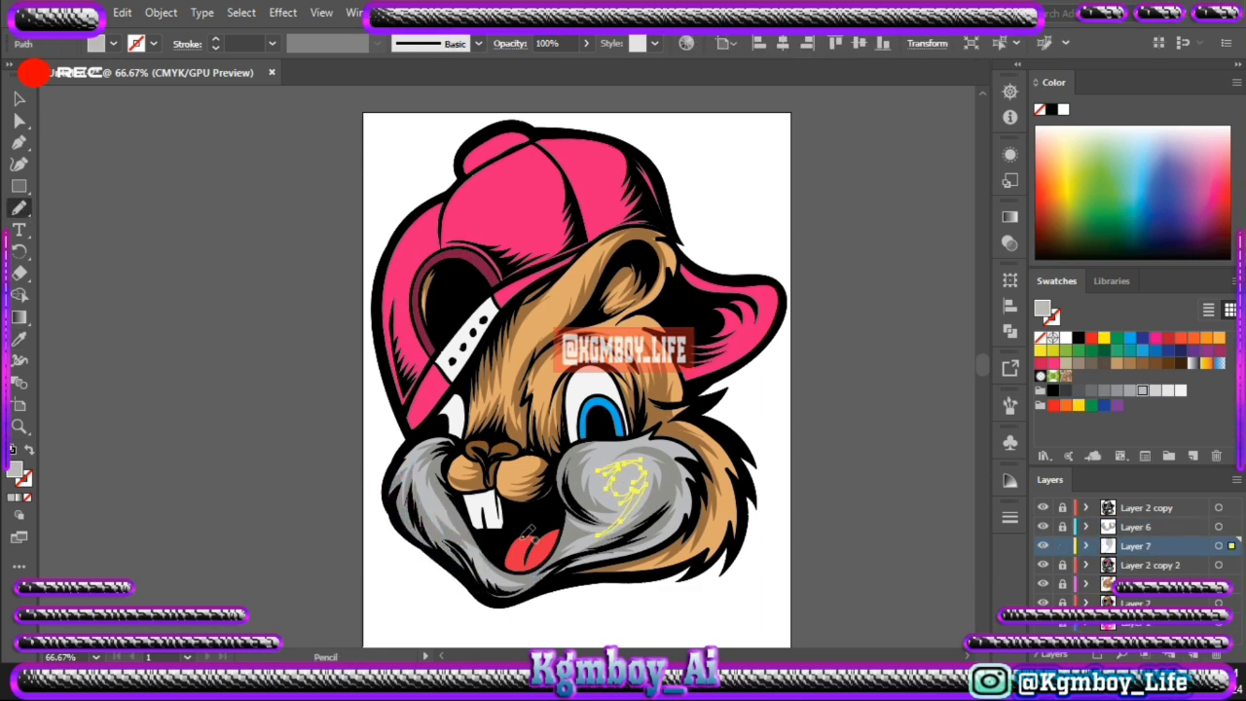
click(121, 12)
click(486, 331)
drag(886, 531, 914, 529)
key(Return)
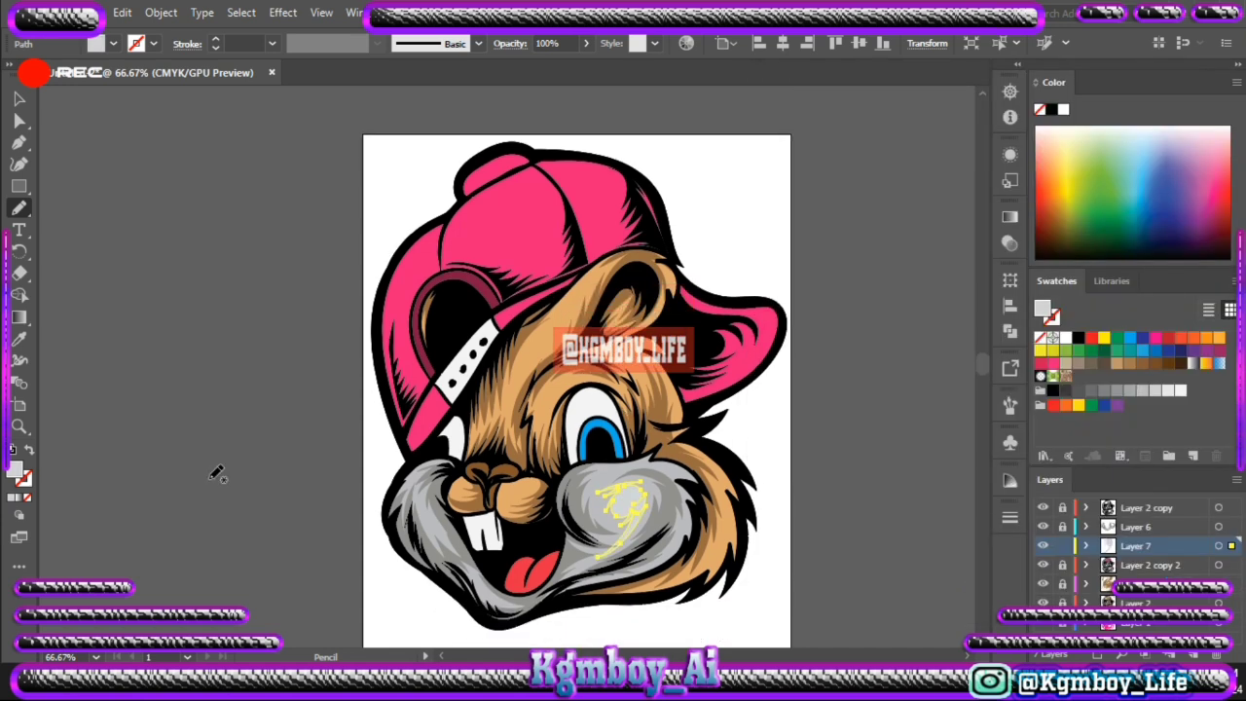
key(ctrl+shift+a)
Step: Shade around the left eye, cheek and teeth in light blue-grey
key(i)
double_click(15, 469)
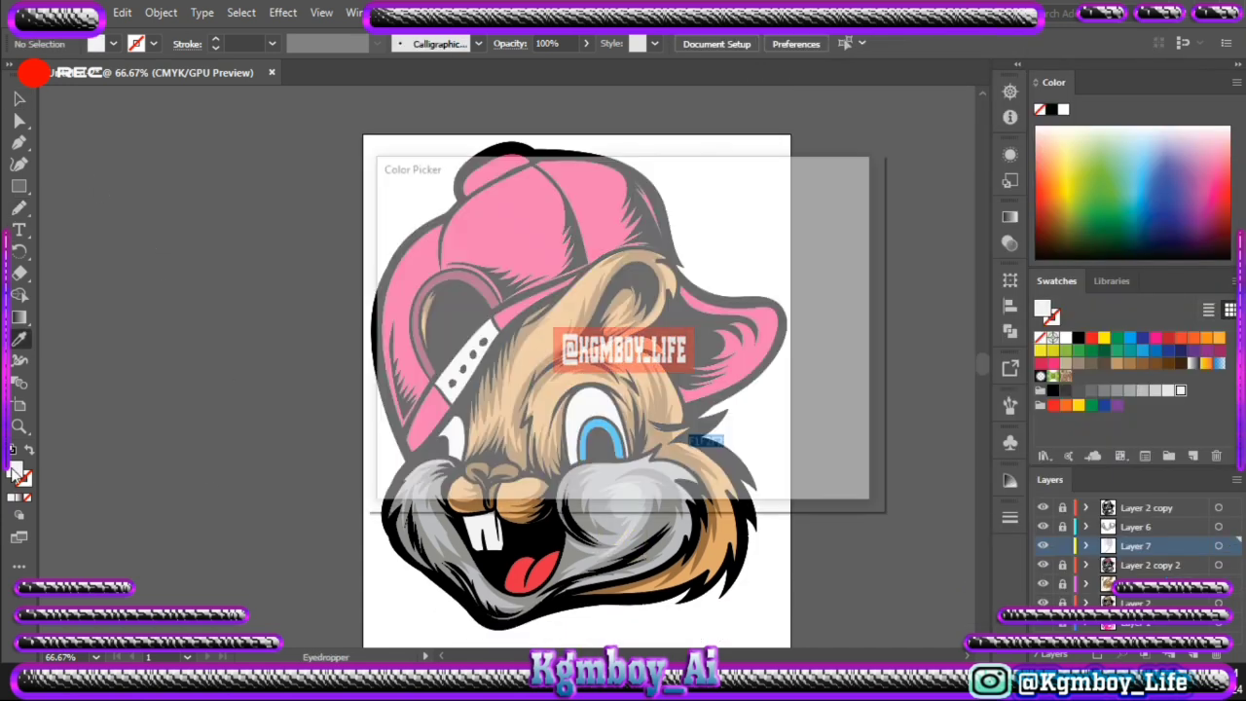
click(814, 223)
click(19, 208)
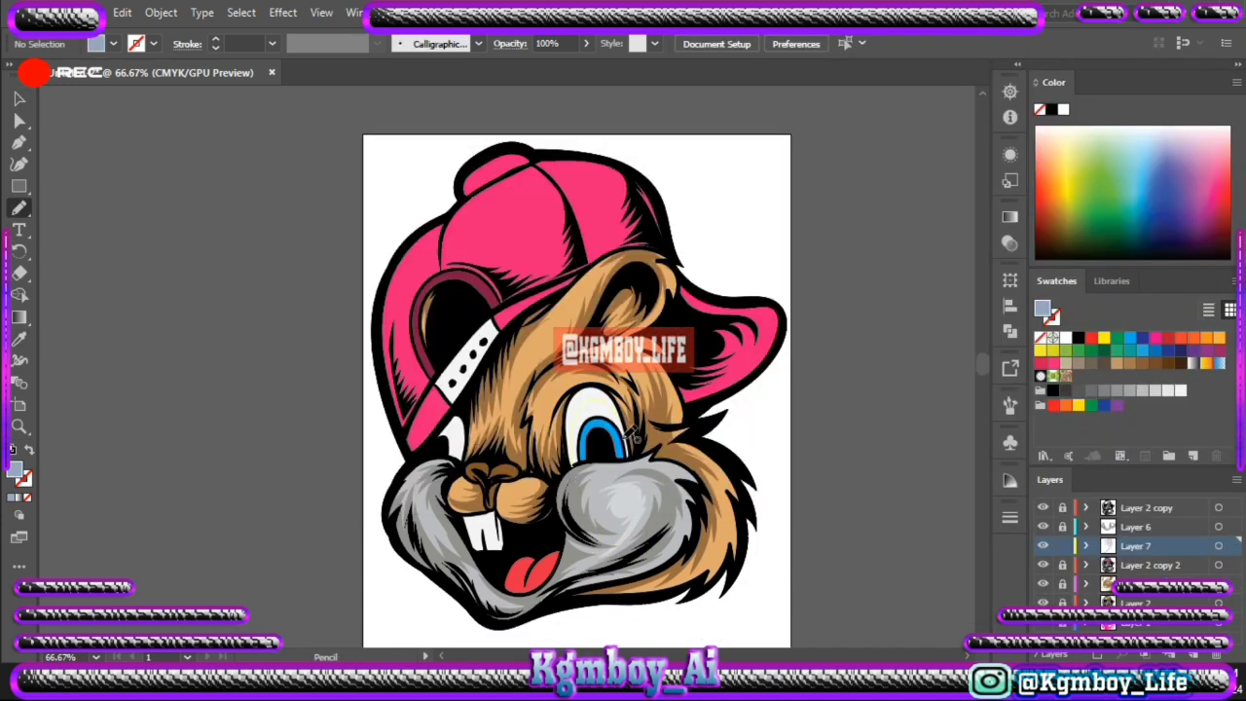
drag(574, 418, 560, 492)
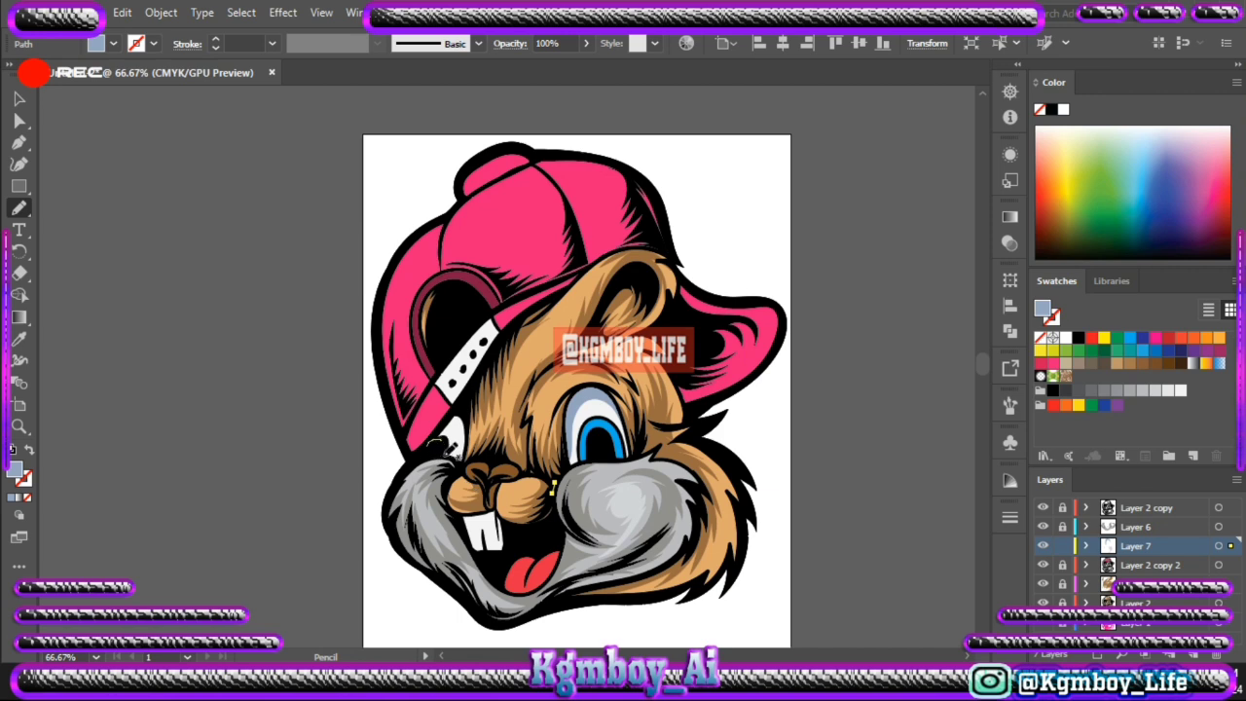
drag(473, 444, 455, 467)
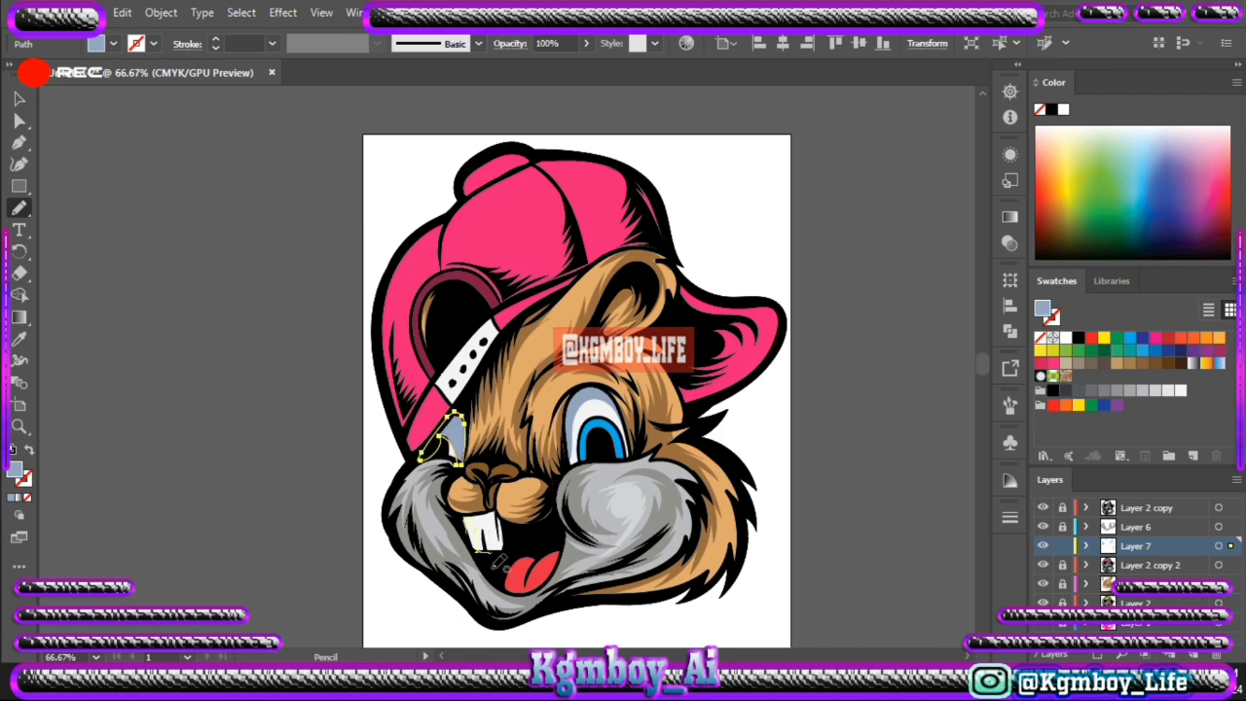
drag(474, 548, 476, 550)
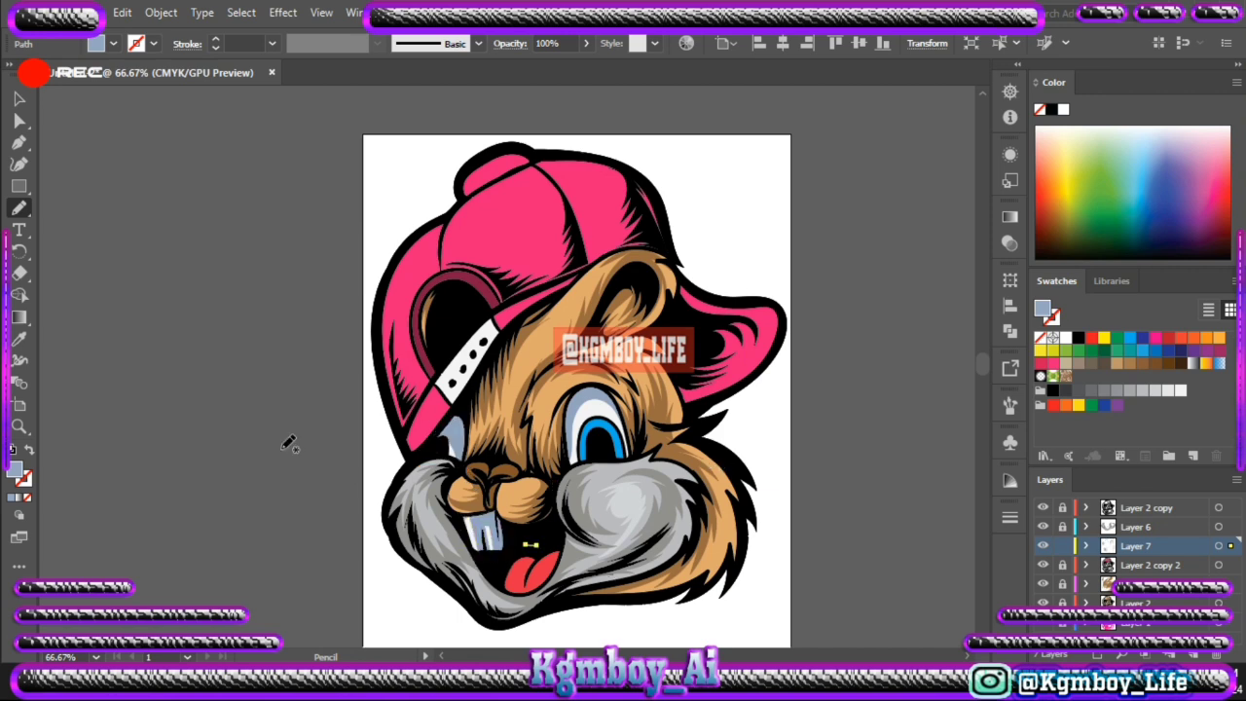
Step: Add a new layer for cap shading and sample the cap's pink
key(ctrl+shift+a)
key(ctrl+l)
key(i)
click(529, 223)
double_click(15, 469)
Step: Pencil a pink shading stroke on the cap's left side and darken it with Recolor Artwork
key(Return)
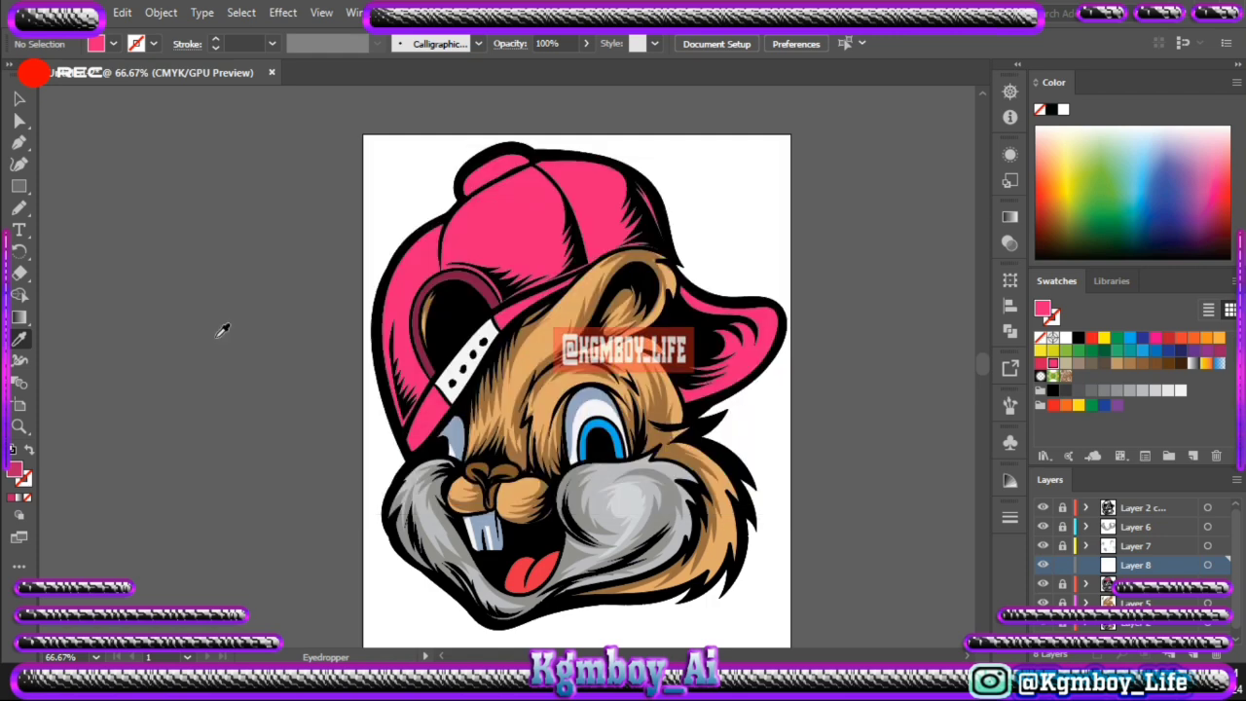
key(n)
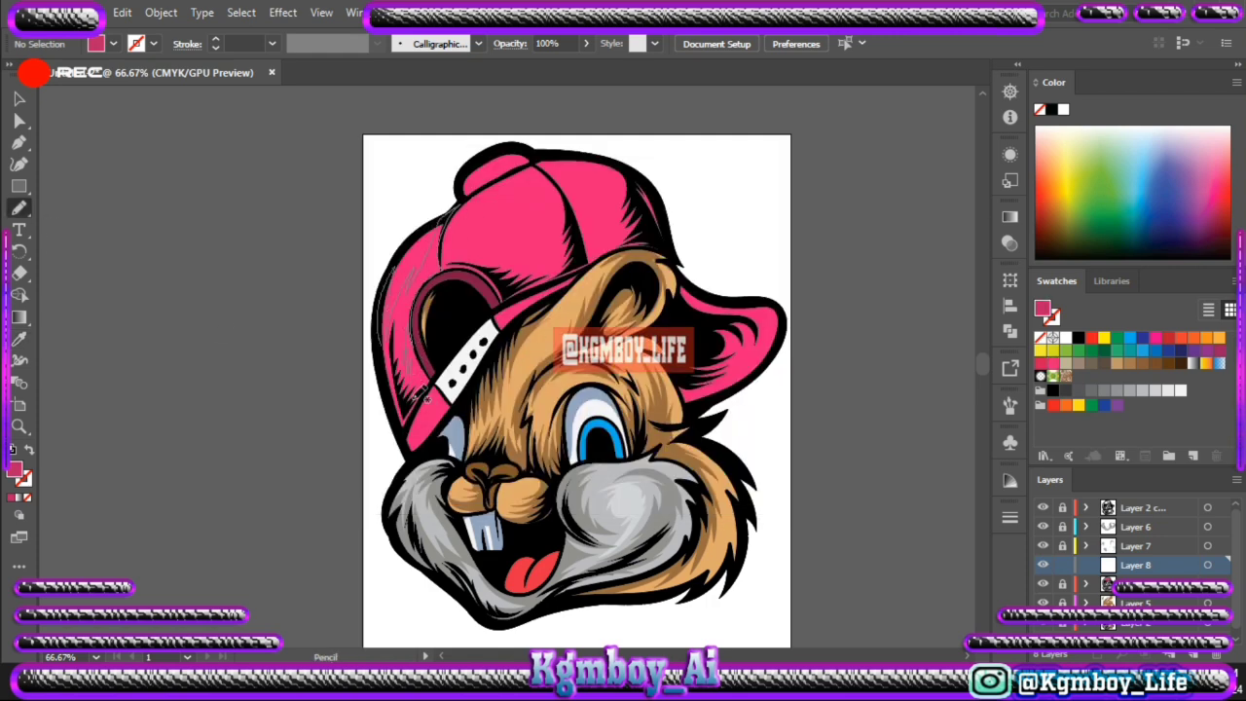
drag(432, 419, 419, 433)
click(121, 12)
click(487, 331)
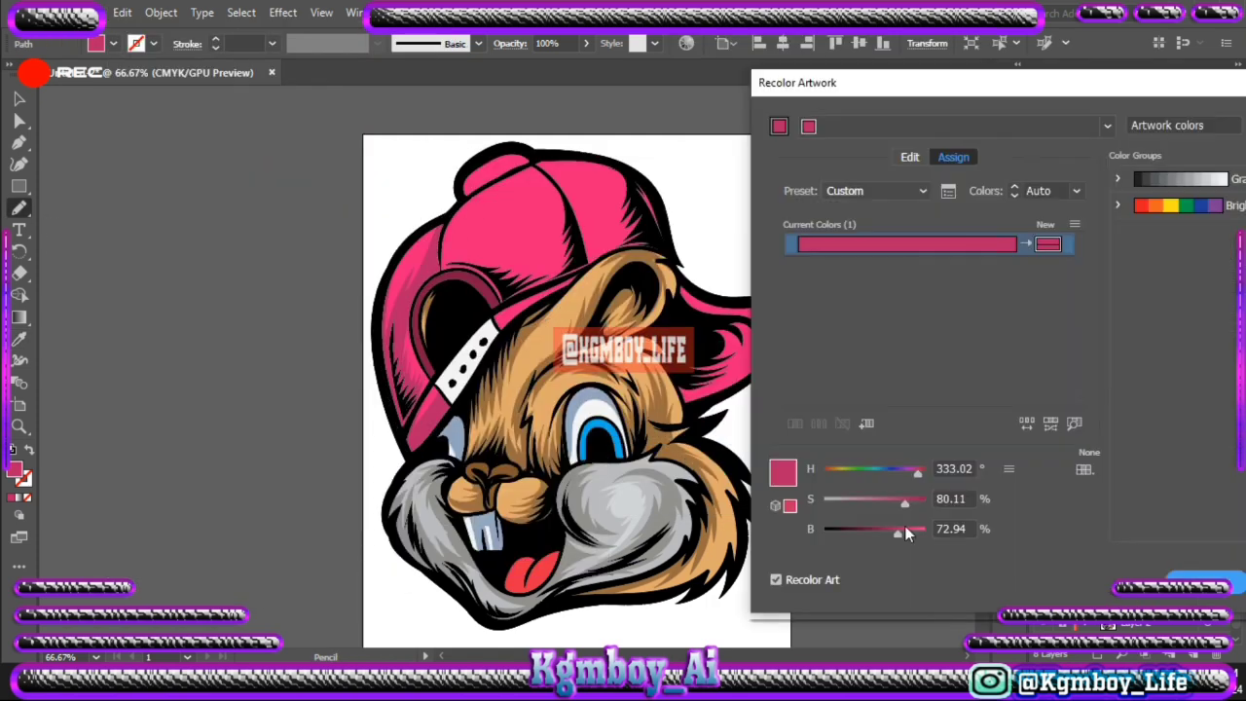
drag(905, 529, 877, 529)
click(1198, 582)
key(ctrl+shift+a)
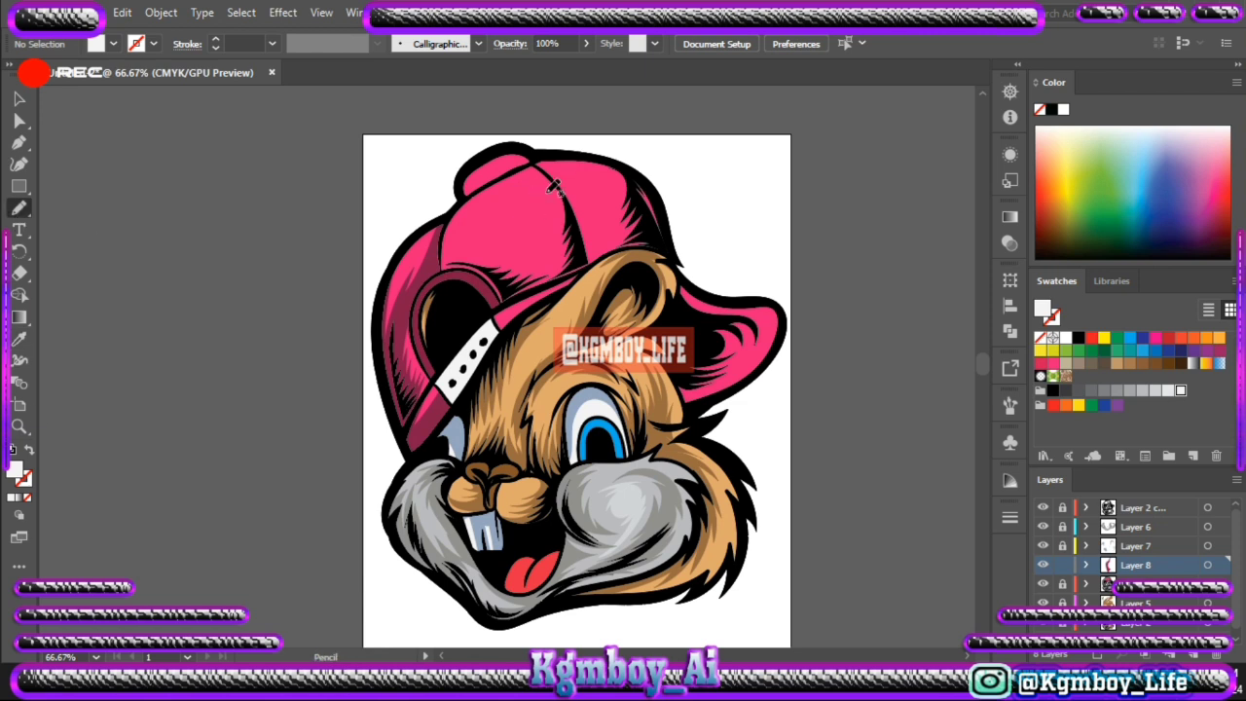
Step: Draw the white top panel and hatching strokes across the pink cap and brim
drag(647, 185, 671, 255)
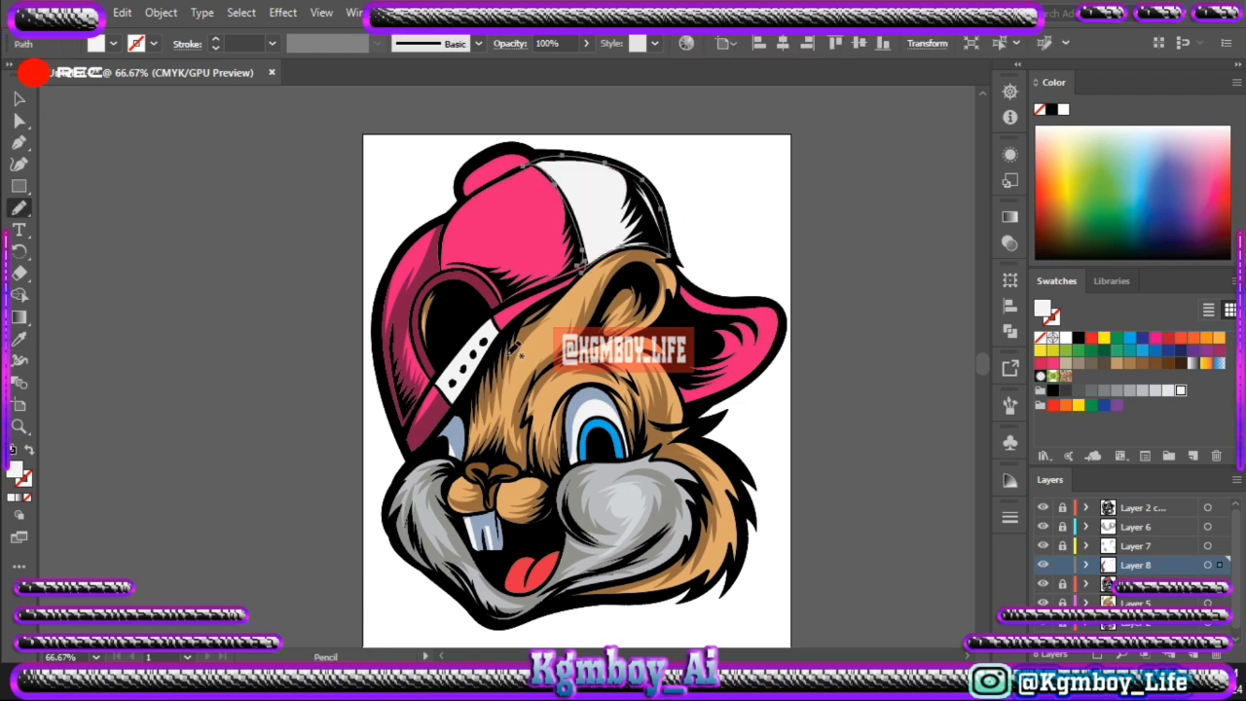
key(i)
key(n)
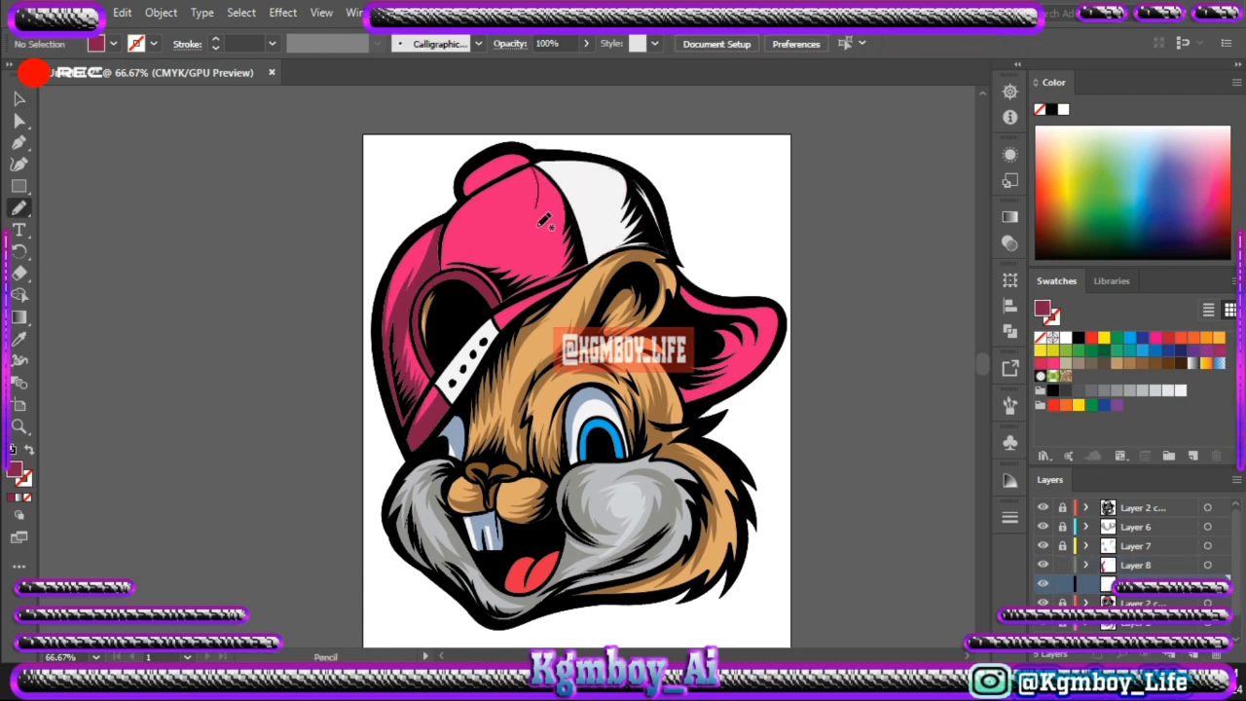
mouse_move(547, 191)
mouse_down()
mouse_move(537, 281)
mouse_move(496, 286)
mouse_up()
drag(512, 222, 456, 265)
drag(483, 194, 446, 241)
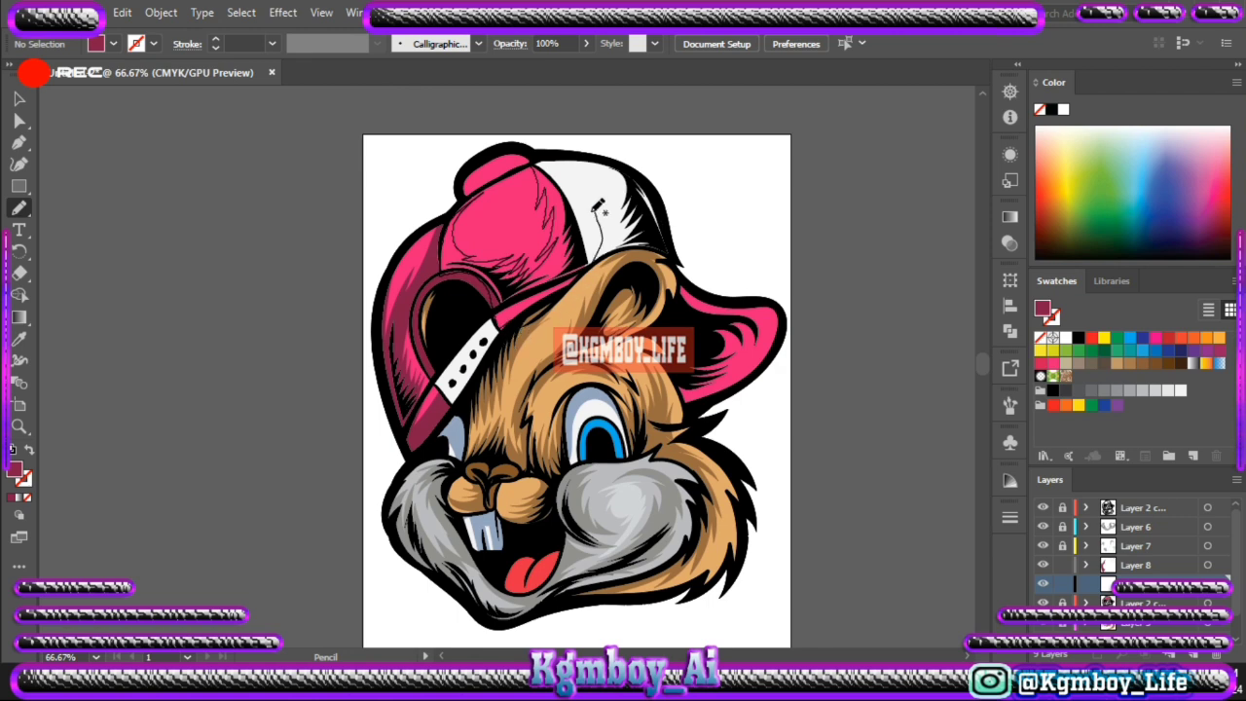
drag(598, 207, 603, 198)
drag(709, 314, 737, 393)
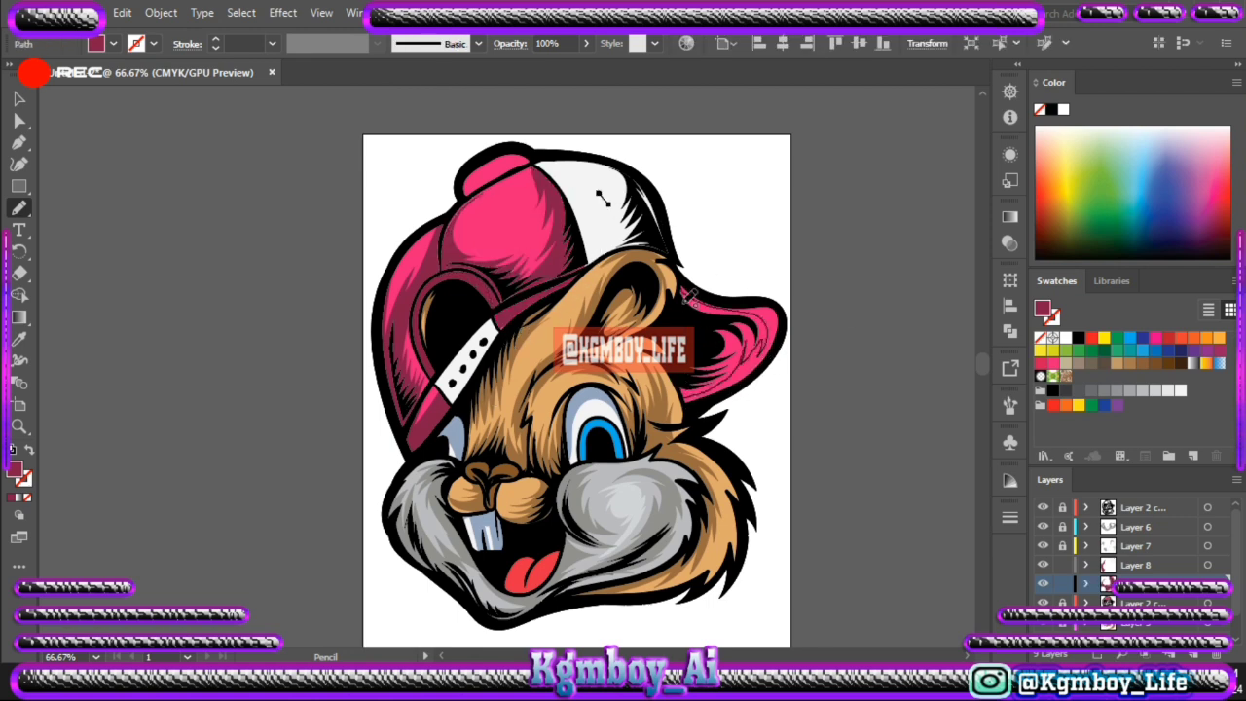
Step: On a new layer, shade the white cap panel with light grey F1F2F2
click(820, 529)
key(ctrl+l)
key(i)
double_click(14, 470)
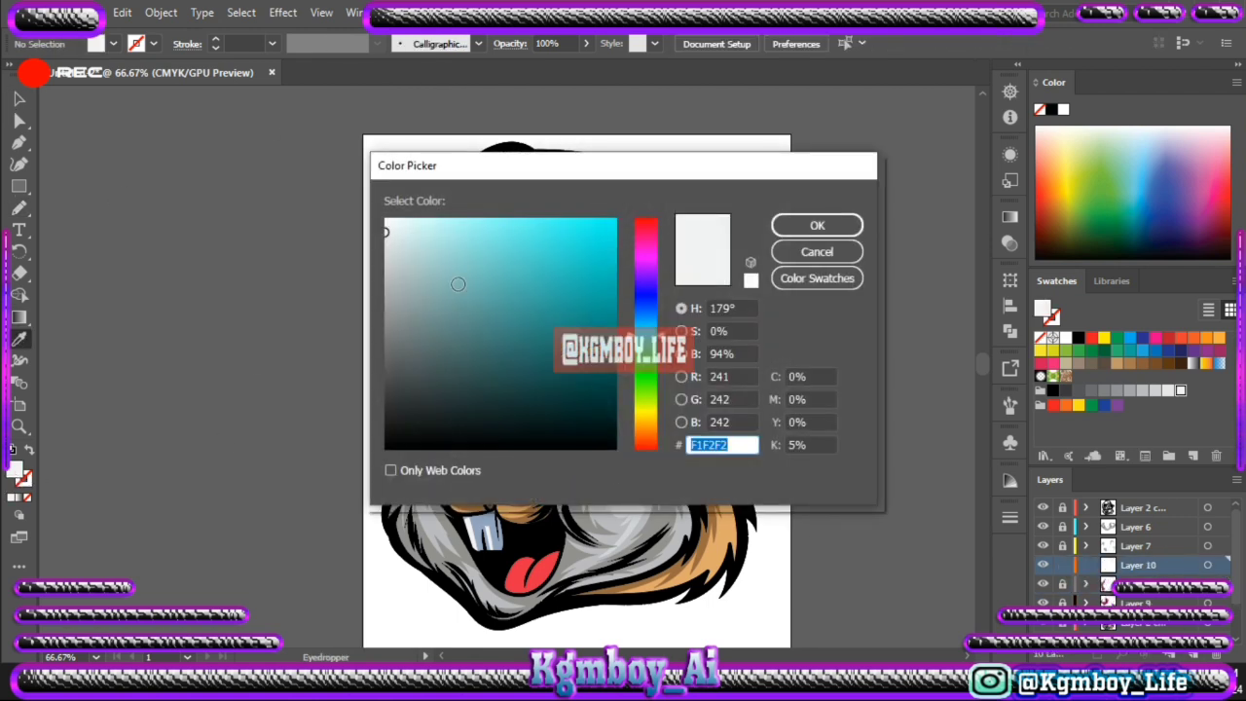
key(Return)
key(n)
mouse_move(628, 209)
mouse_down()
mouse_move(589, 165)
mouse_move(628, 239)
mouse_move(638, 214)
mouse_move(584, 166)
mouse_move(643, 219)
mouse_up()
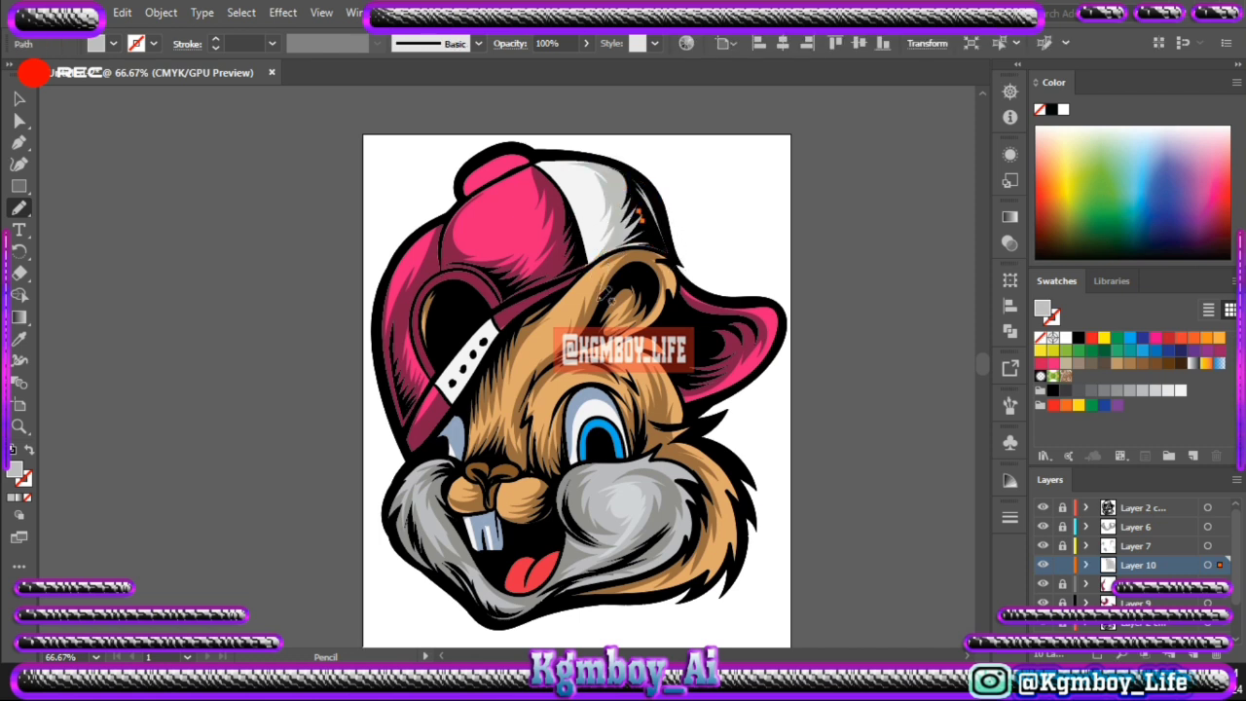
Step: Add a new layer for fur highlights and sample the tan fur colour
key(v)
click(161, 231)
key(ctrl+l)
key(i)
click(446, 387)
Step: Pencil tan fur highlights on the forehead and cheeks, brightened to full via Recolor Artwork
key(n)
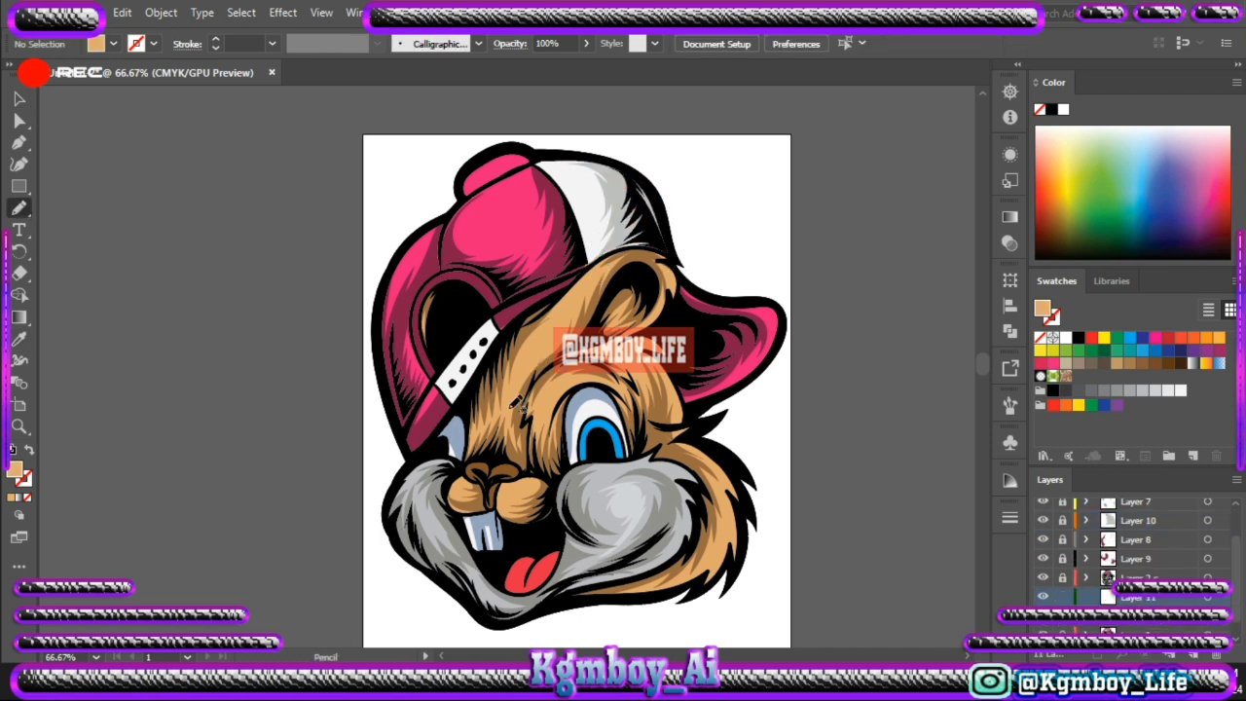
mouse_move(521, 409)
mouse_down()
mouse_move(569, 321)
mouse_move(516, 443)
mouse_up()
click(124, 13)
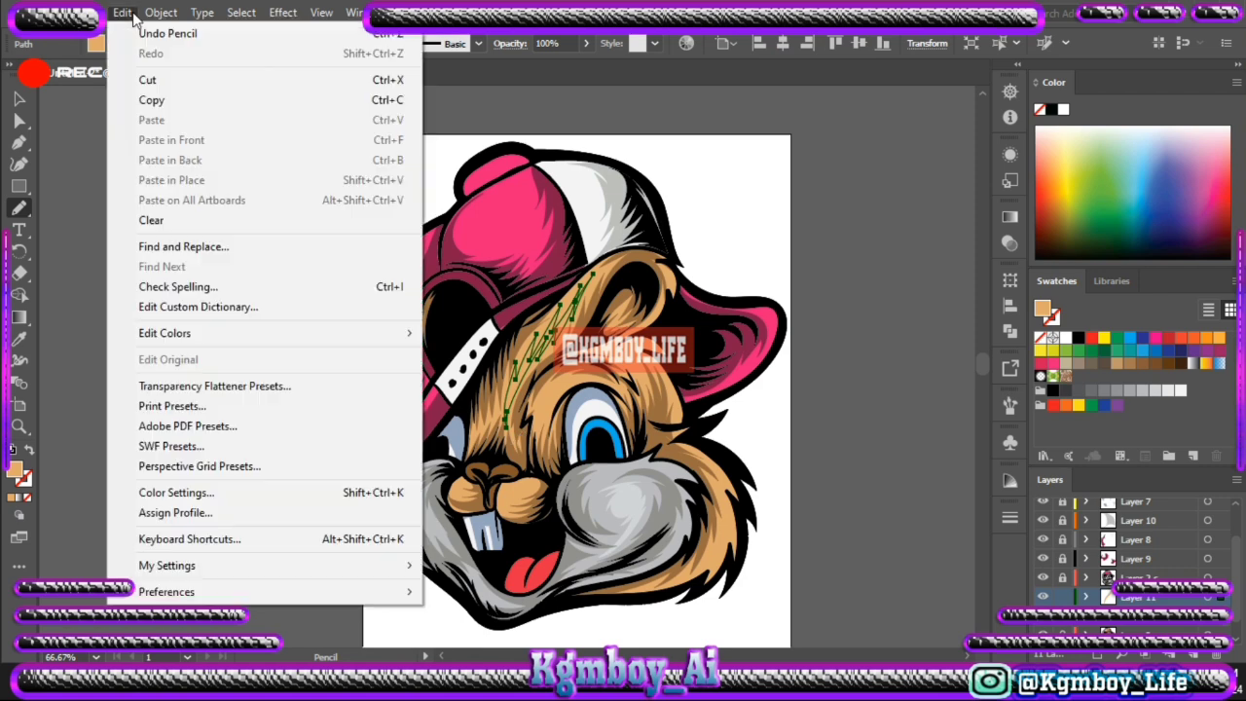
click(487, 333)
drag(919, 528, 926, 529)
click(1199, 584)
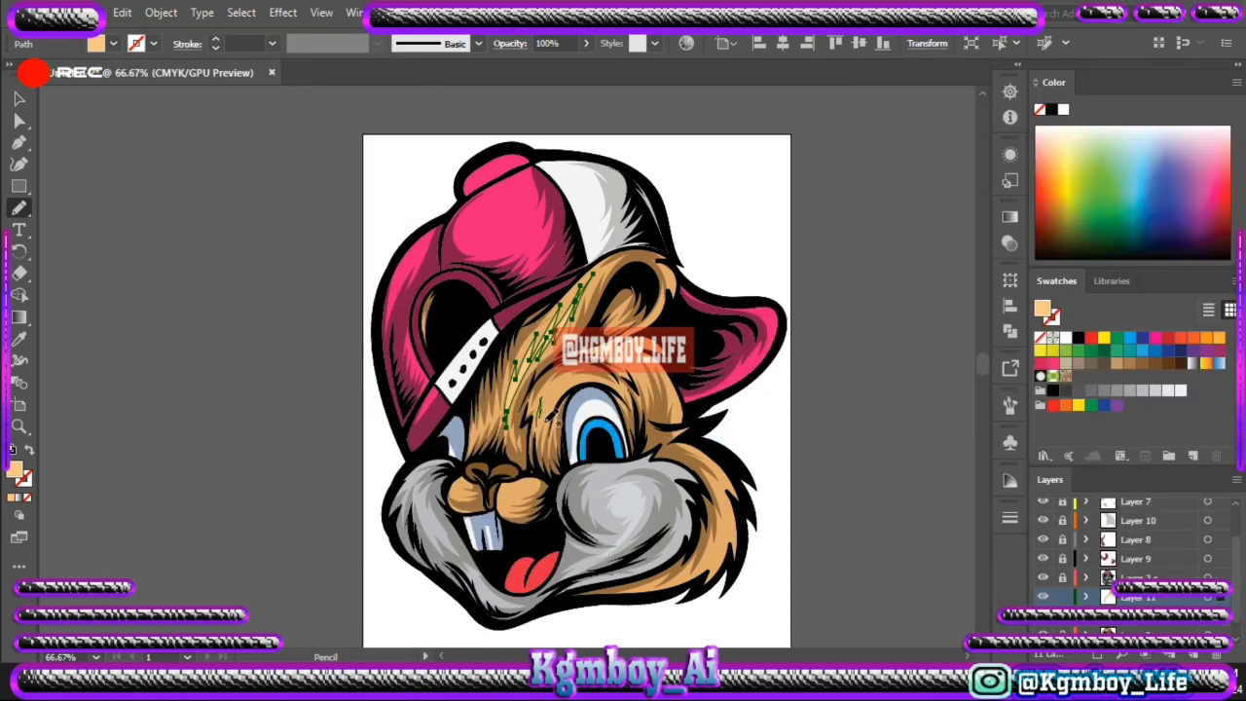
drag(534, 428, 622, 375)
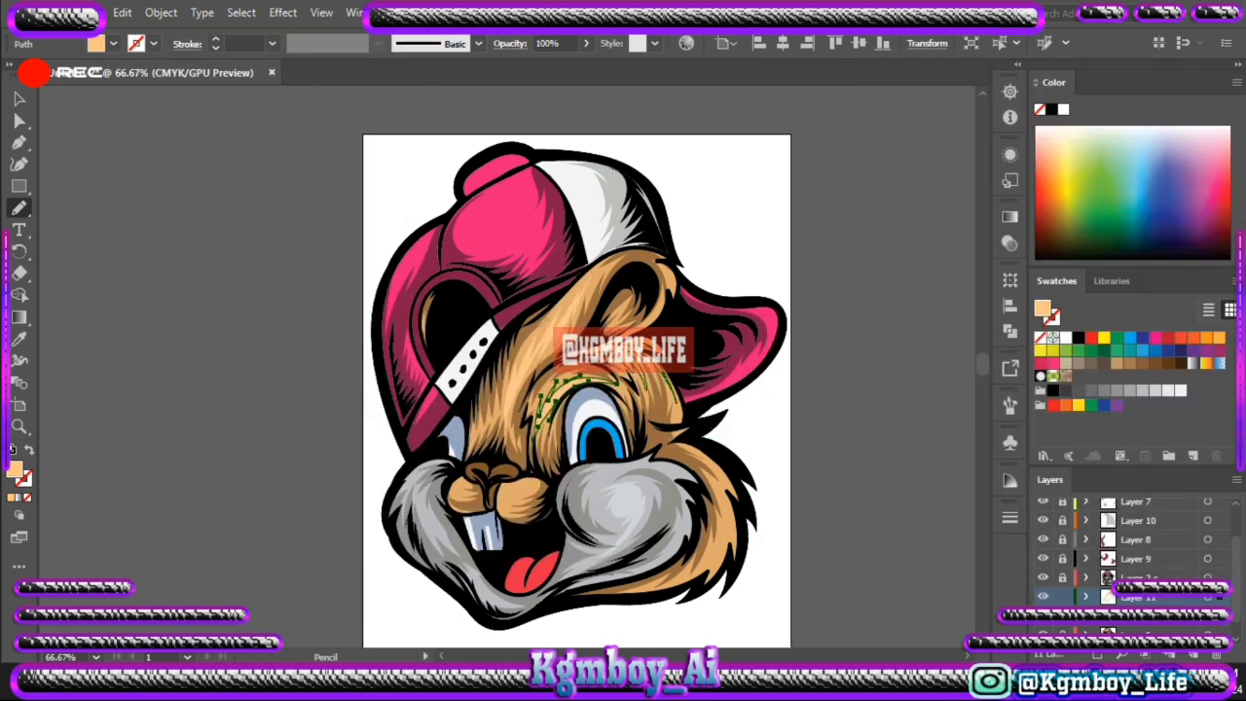
drag(693, 450, 728, 539)
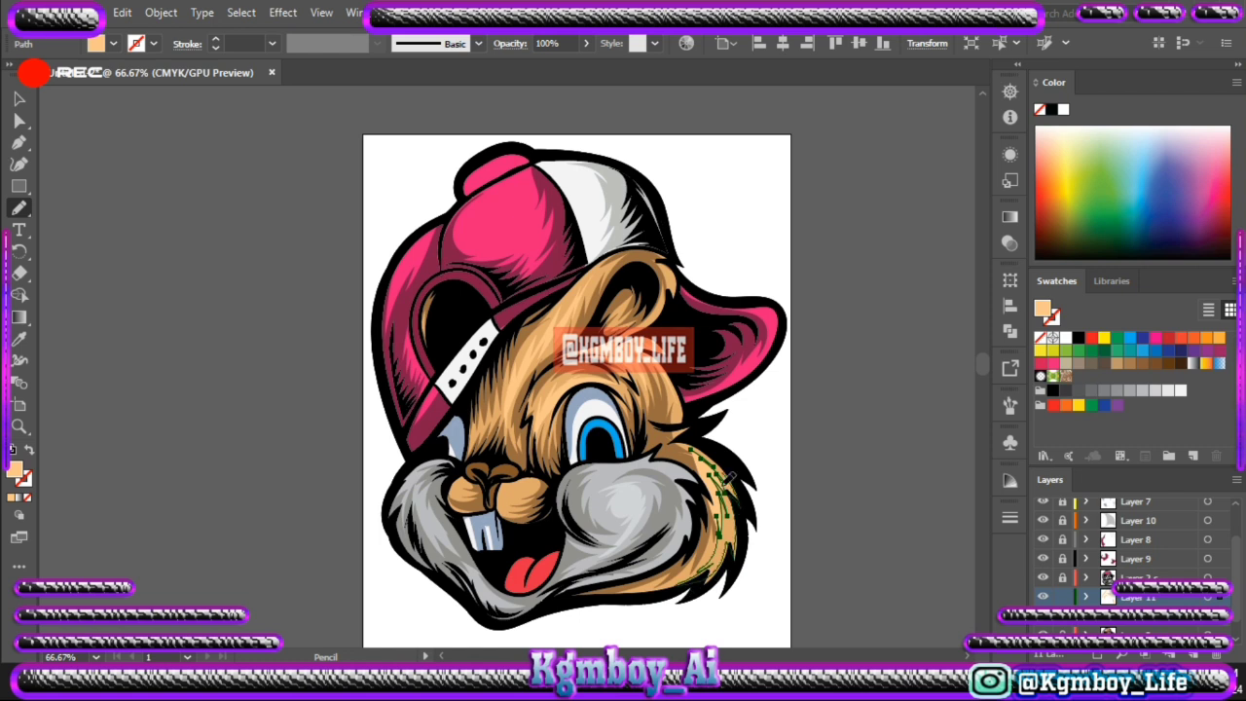
ctrl+click(124, 356)
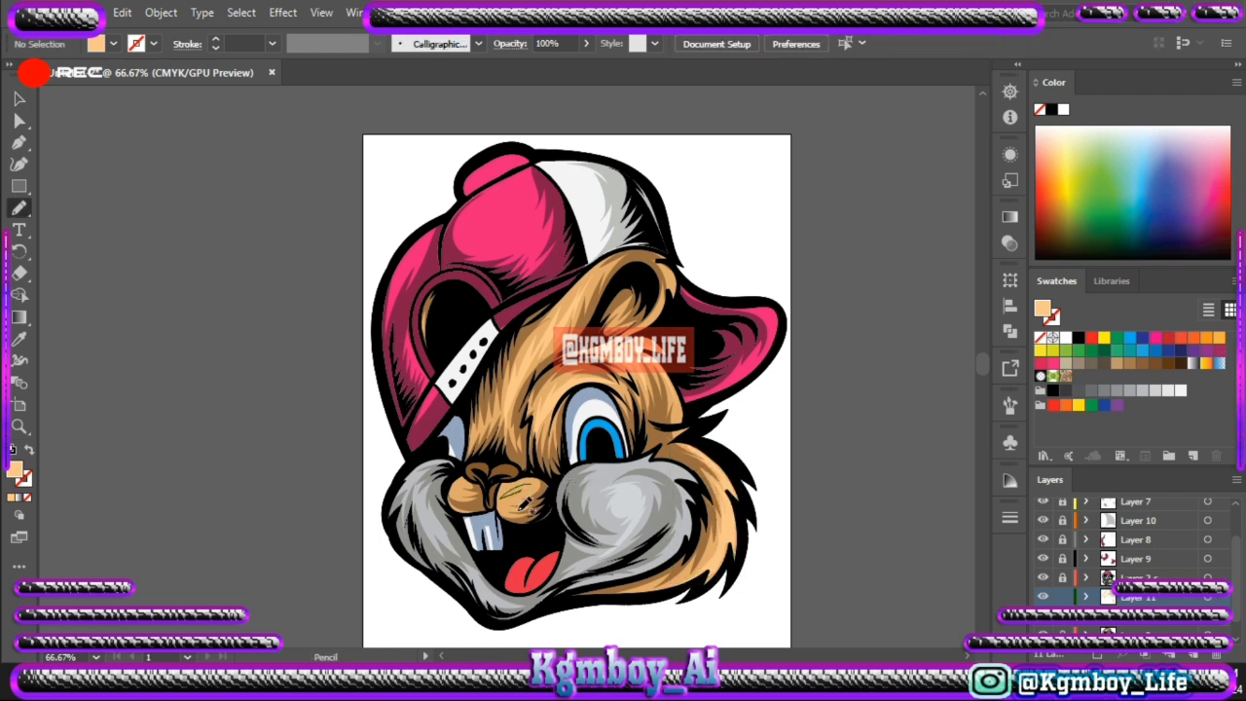
Step: Sample a light grey and add a new layer at the top of the stack
key(i)
click(460, 501)
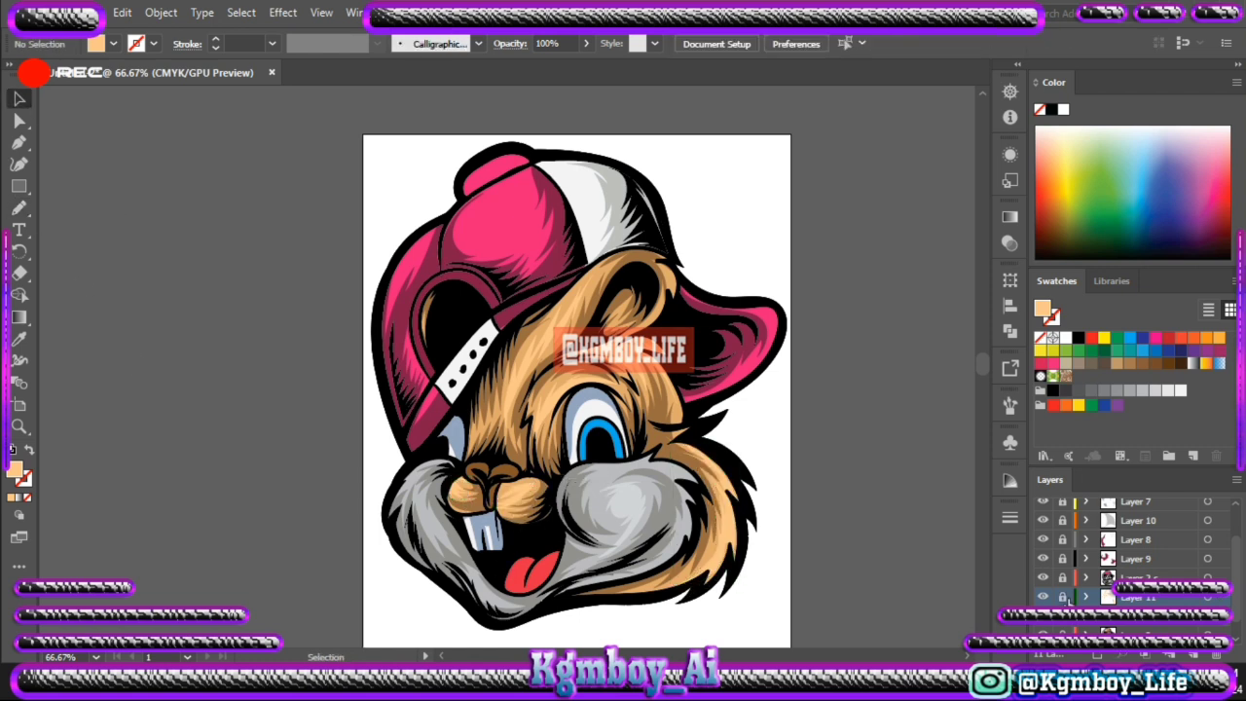
key(v)
scroll(1138, 545, up, 1)
click(1155, 518)
click(1193, 456)
Step: Draw a white highlight in the eye, then pick a teal fill swatch
double_click(15, 470)
click(815, 223)
key(n)
drag(590, 442, 600, 446)
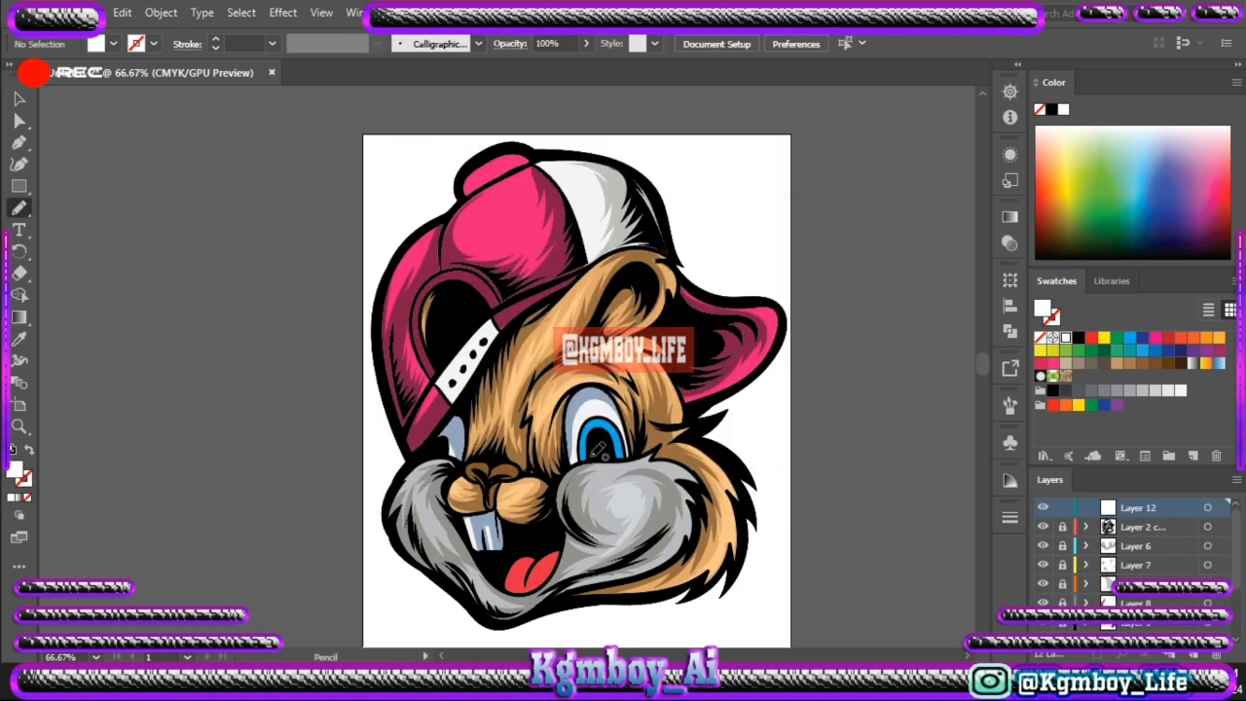
key(v)
click(145, 203)
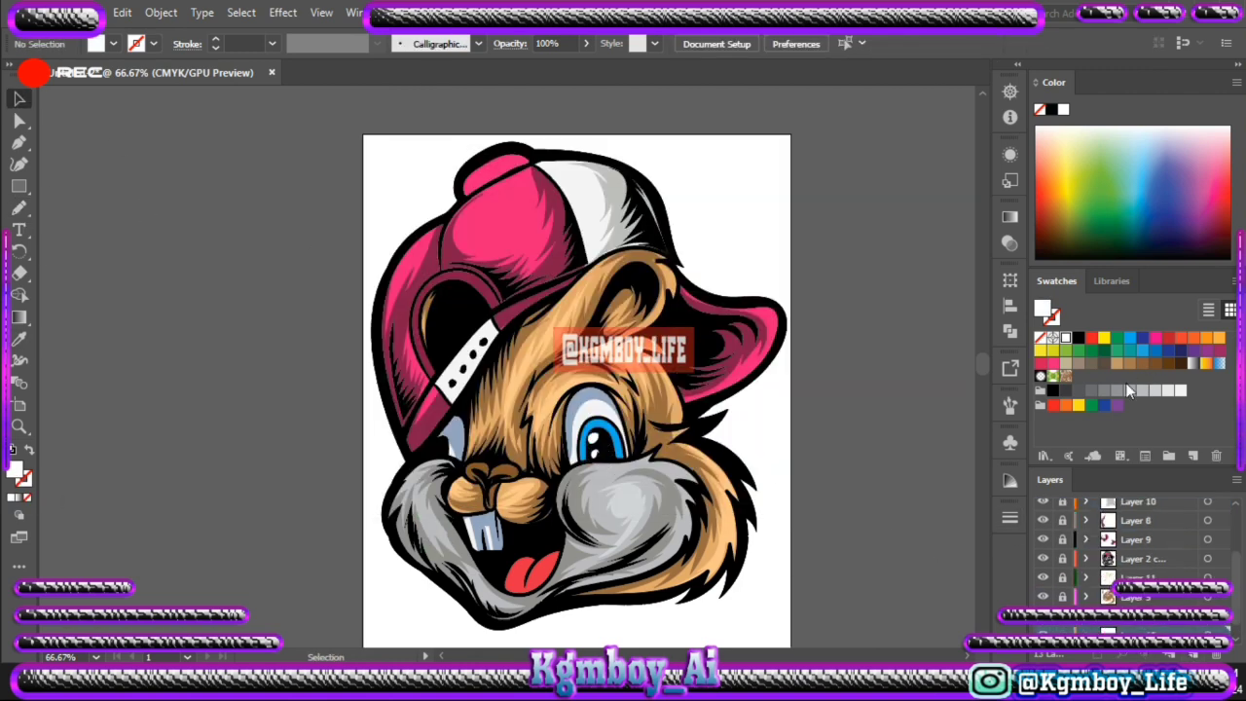
click(1066, 350)
click(1117, 351)
Step: Draw an artboard-sized rectangle filled with a dark-to-blue radial gradient
key(m)
drag(362, 134, 791, 642)
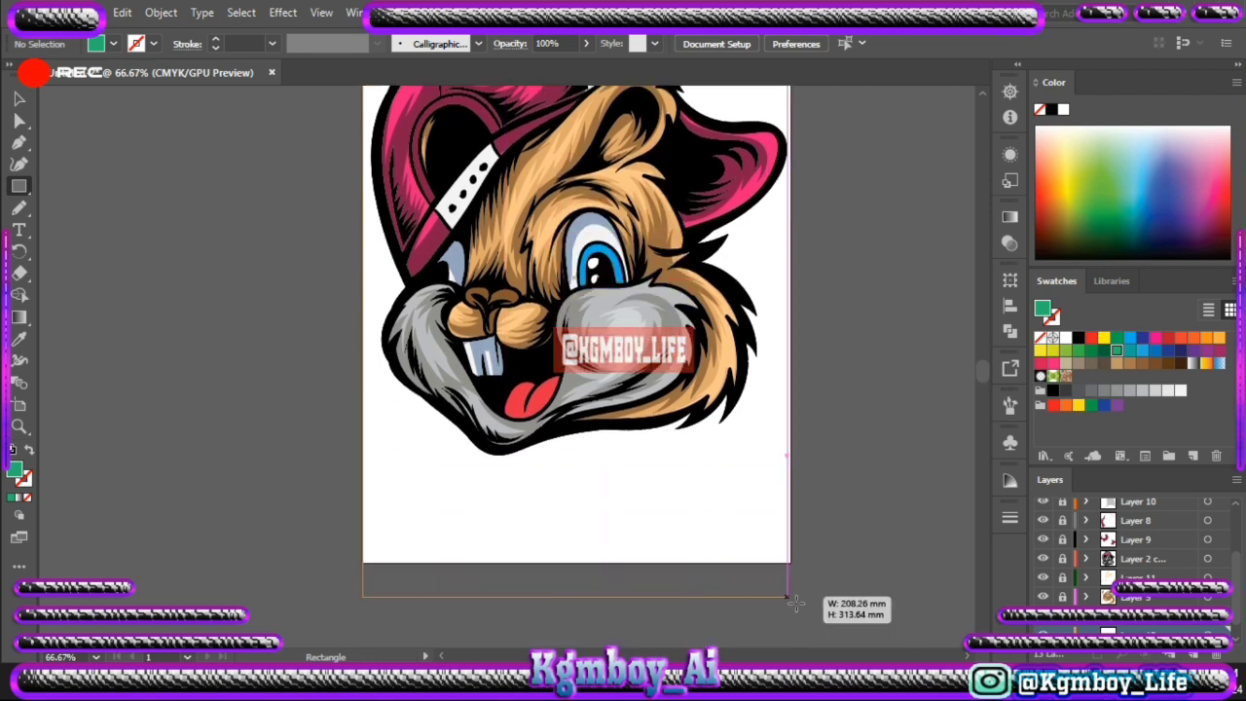
click(1104, 338)
click(1131, 366)
double_click(1042, 308)
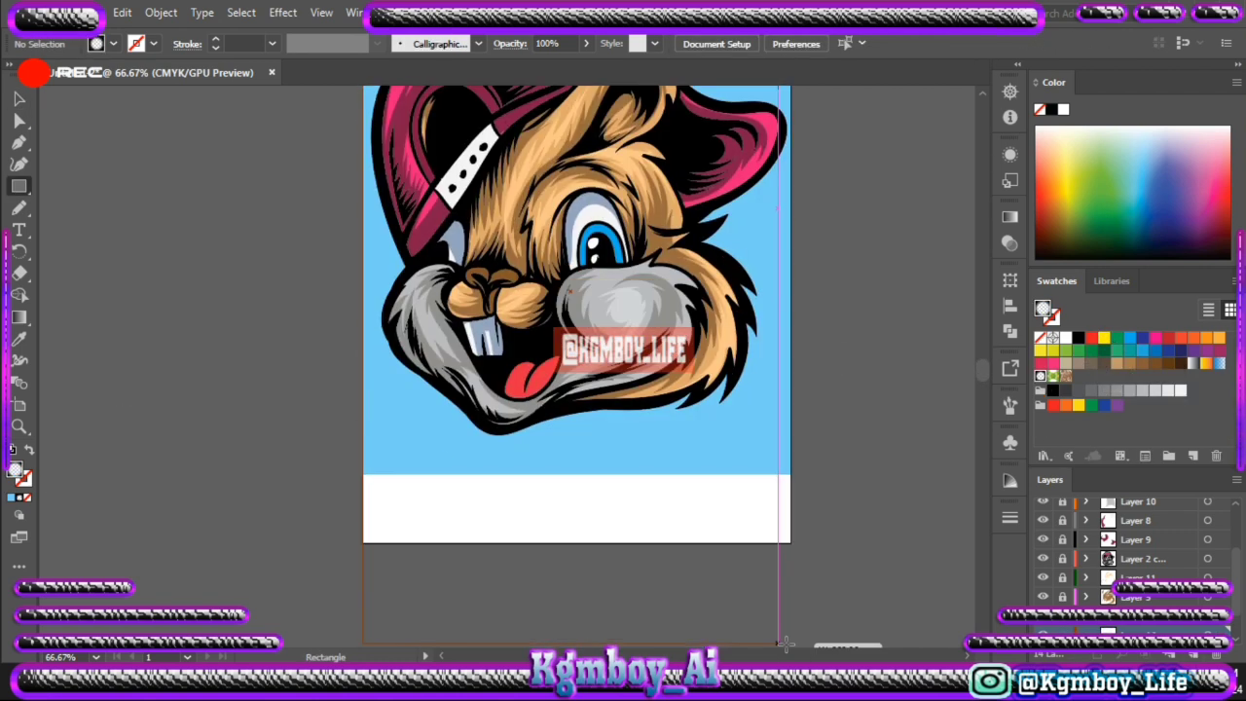
key(period)
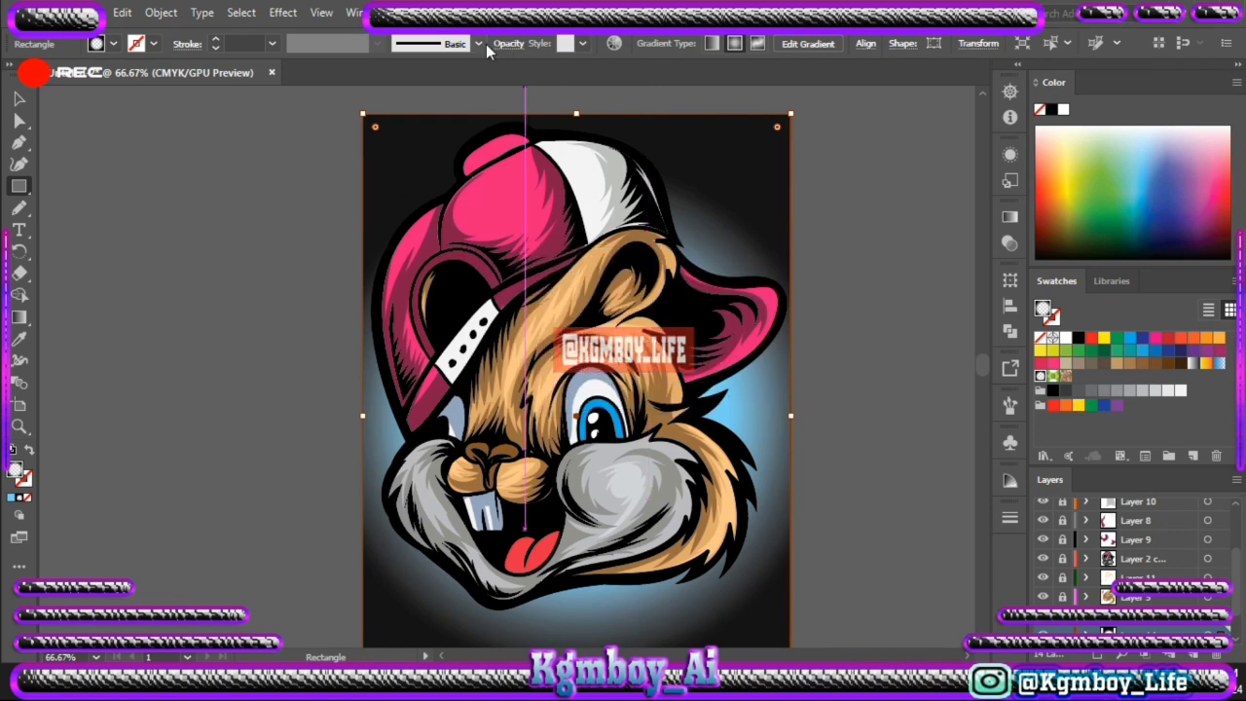
Step: Set the background rectangle's opacity to 43%
click(508, 43)
mouse_move(502, 98)
mouse_down()
mouse_move(447, 97)
mouse_move(457, 97)
mouse_up()
click(207, 294)
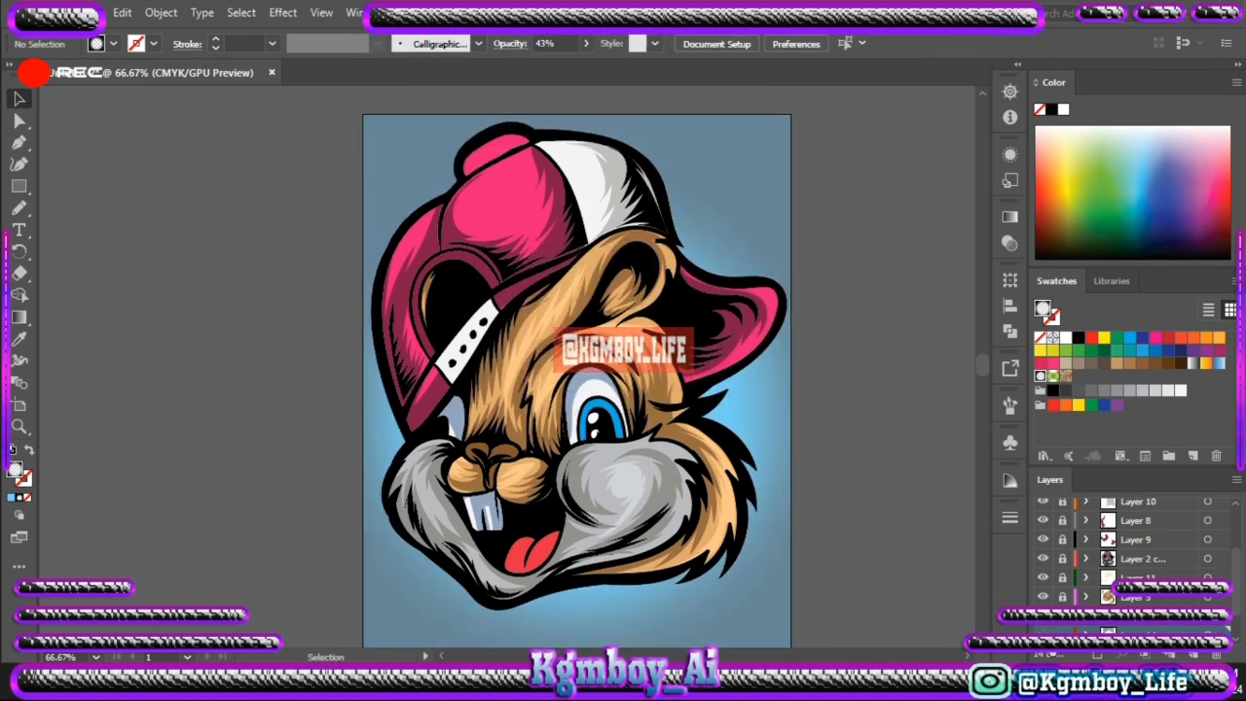